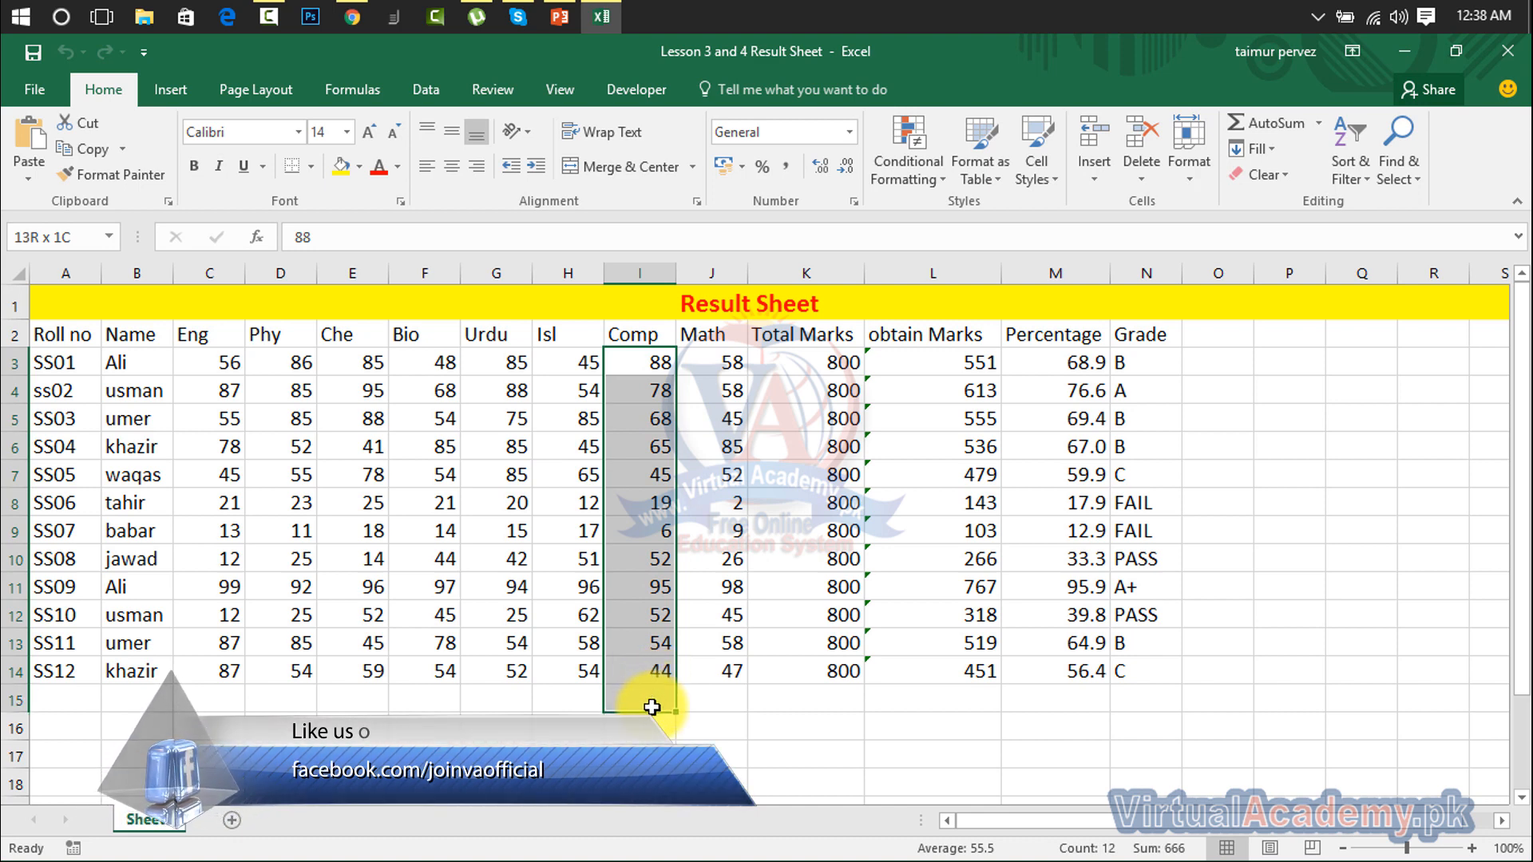
# Step: Select the Comp marks in column I, range I3:I15, including the empty cell I15
pyautogui.moveTo(652, 707); pyautogui.dragTo(651, 709)
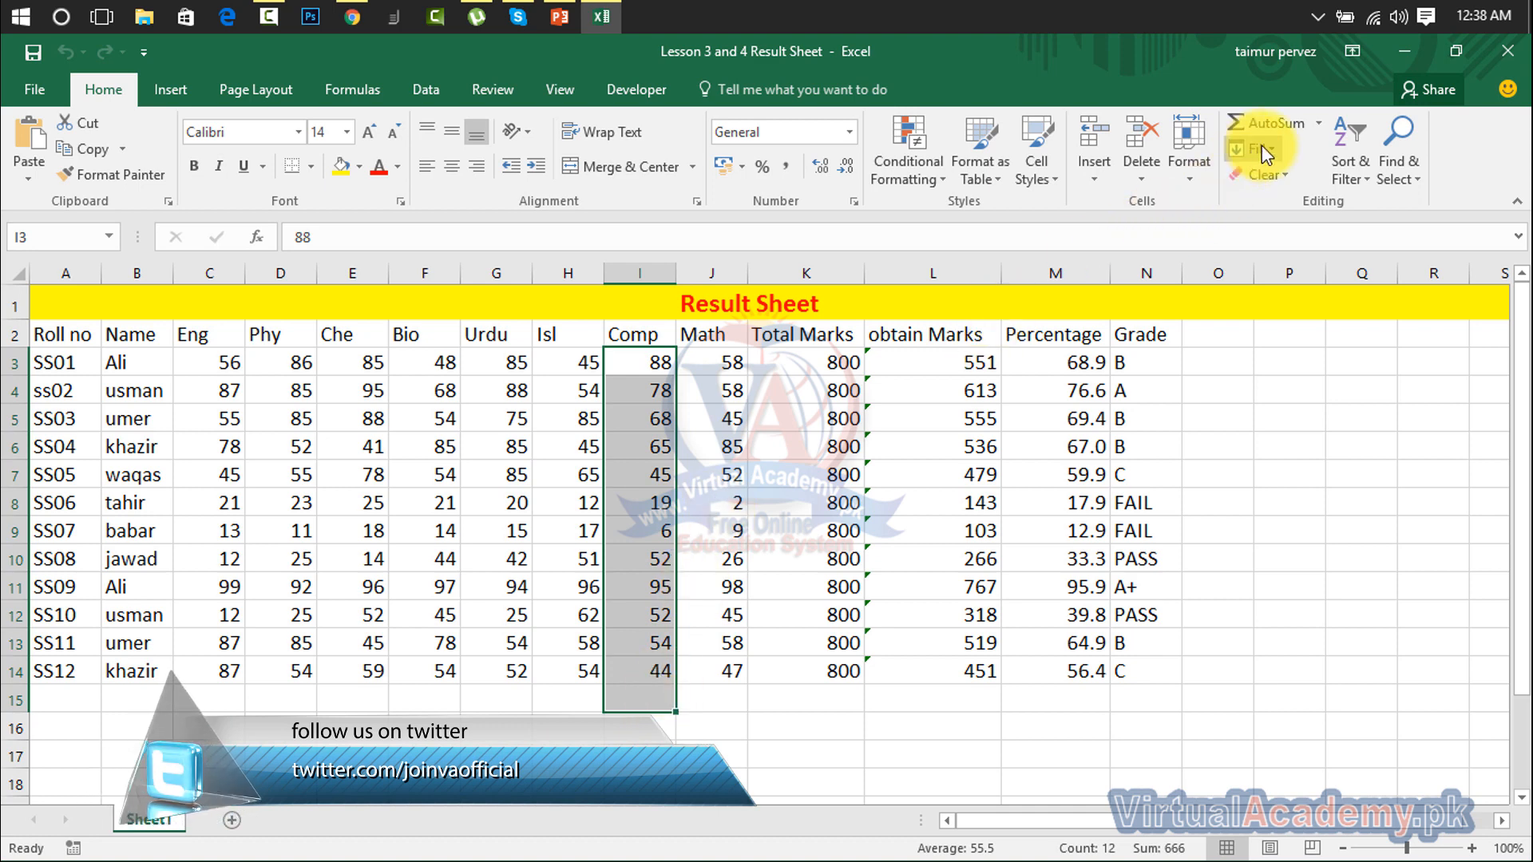
pyautogui.click(1314, 123)
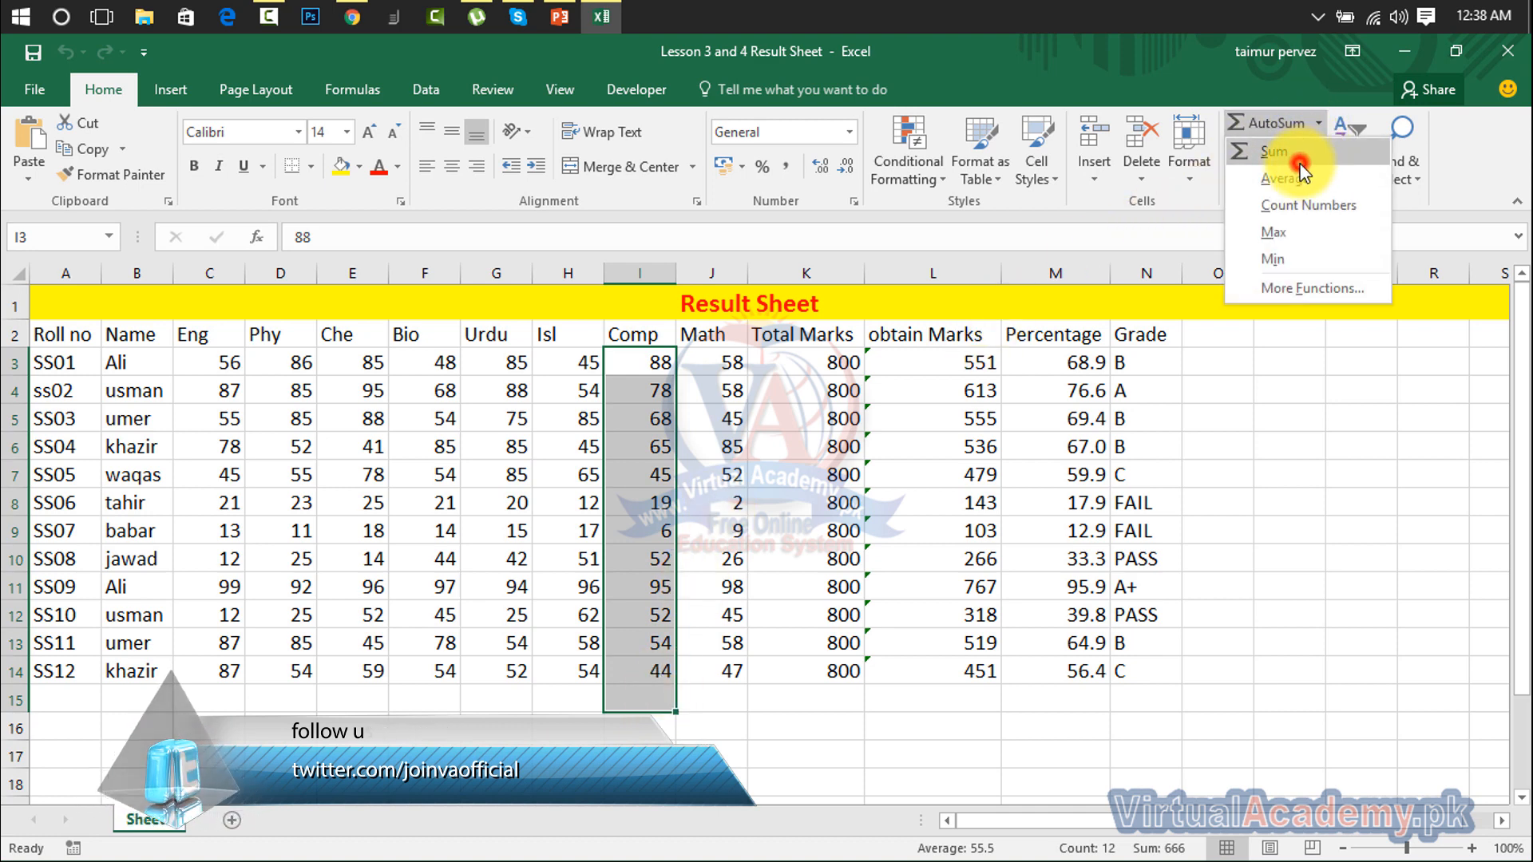
pyautogui.click(1296, 151)
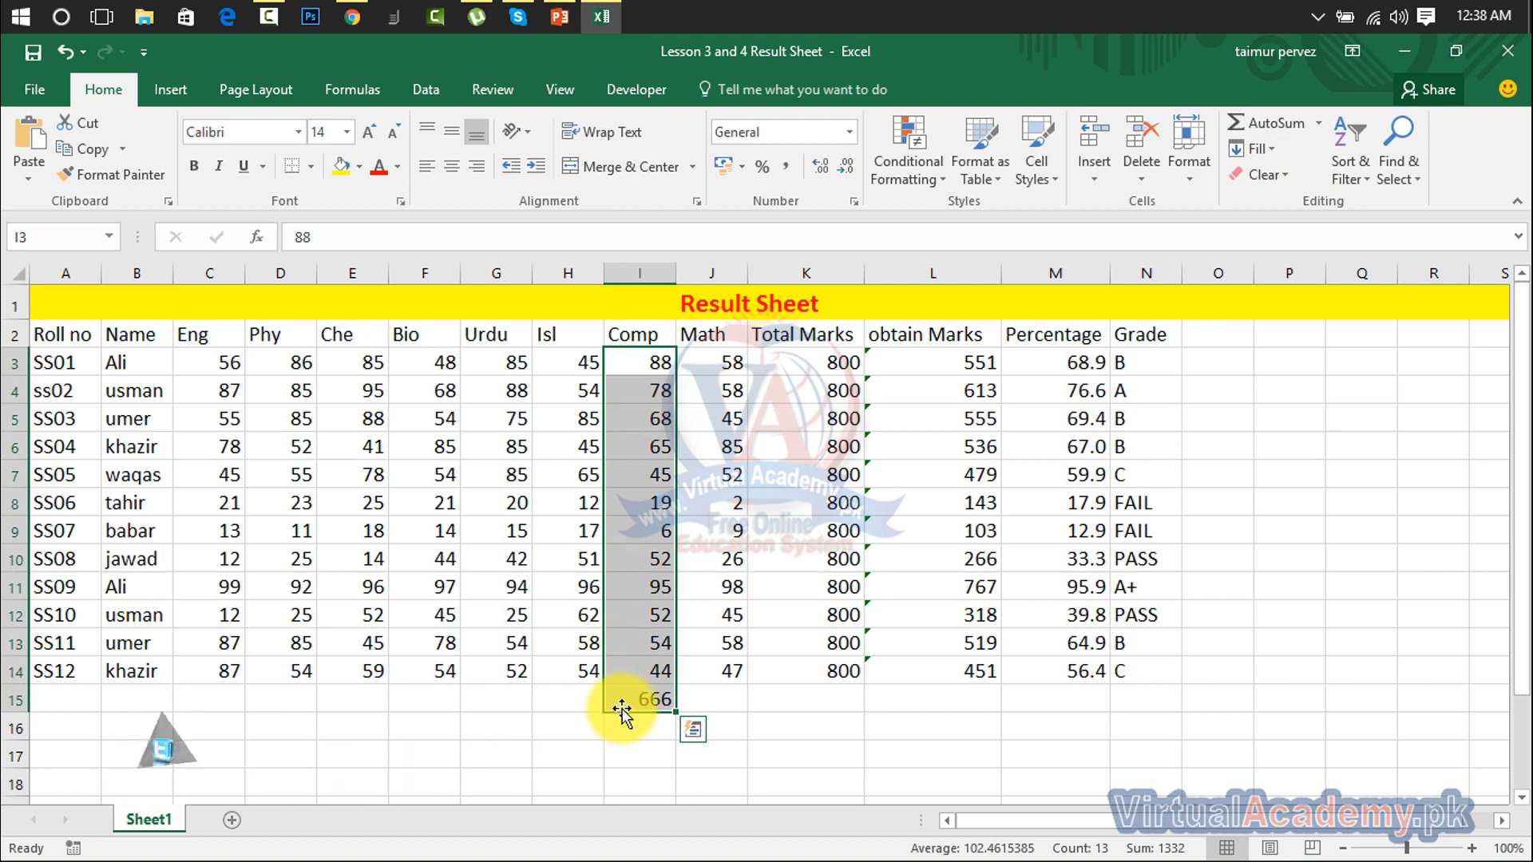
pyautogui.click(655, 683)
pyautogui.doubleClick(654, 687)
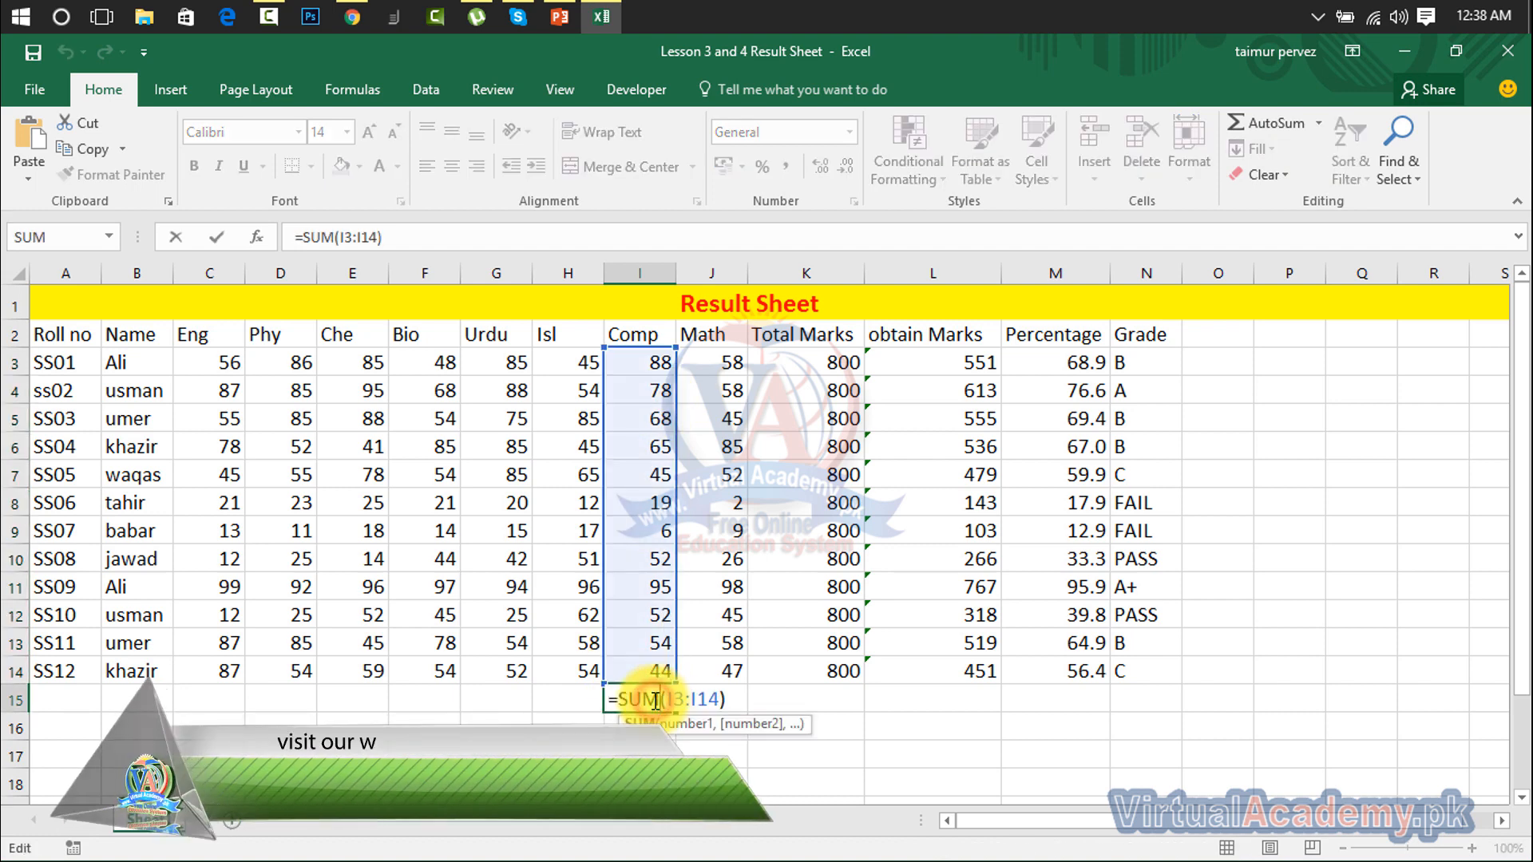
pyautogui.press('Escape')
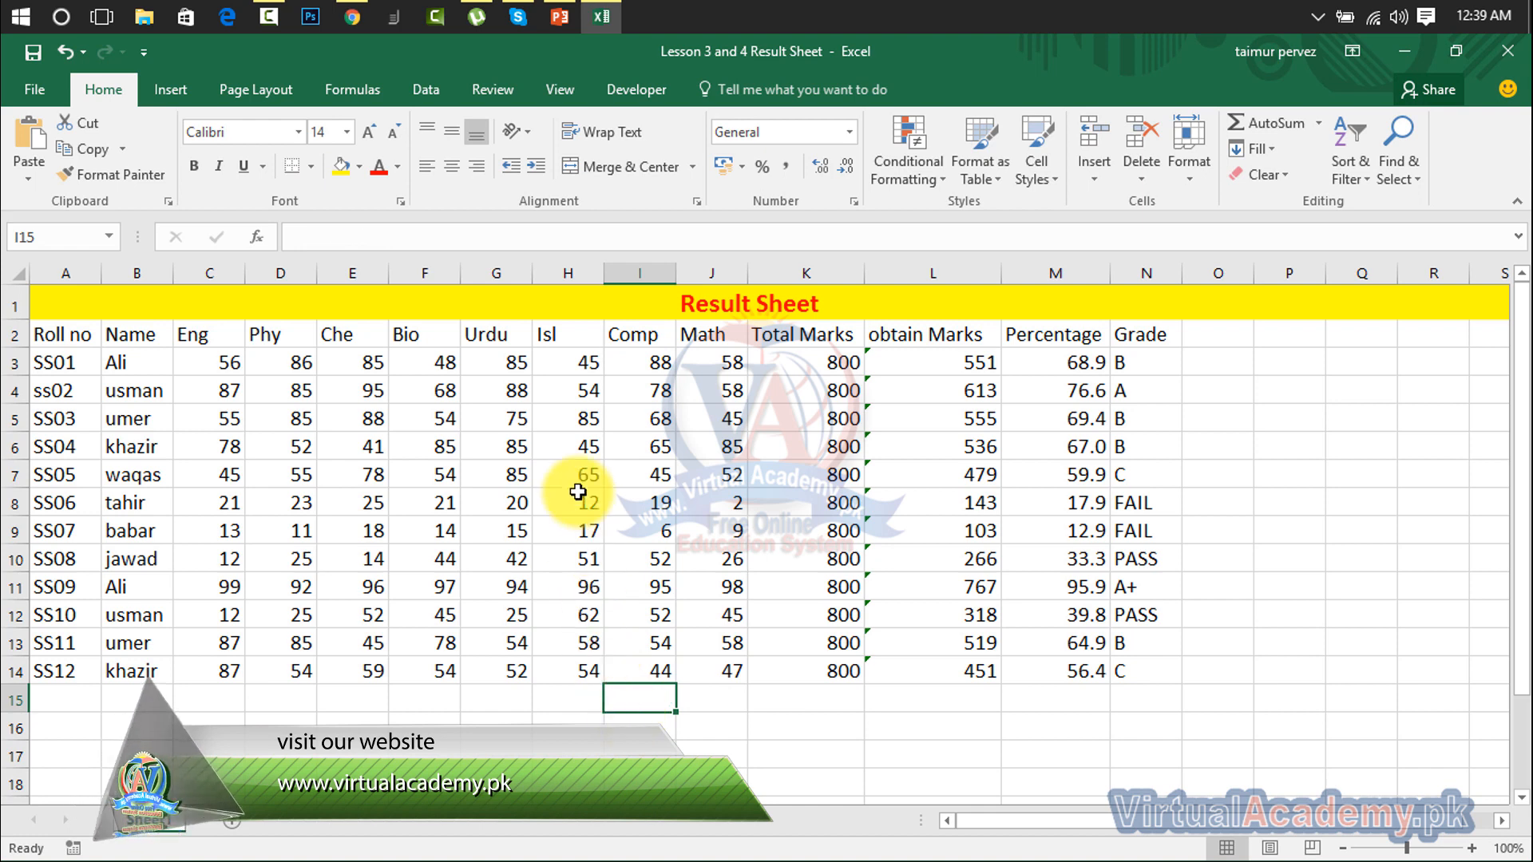
# Step: AutoSum the Bio, Urdu and Isl columns, giving totals 662, 720 and 644
pyautogui.moveTo(591, 366); pyautogui.dragTo(452, 703)
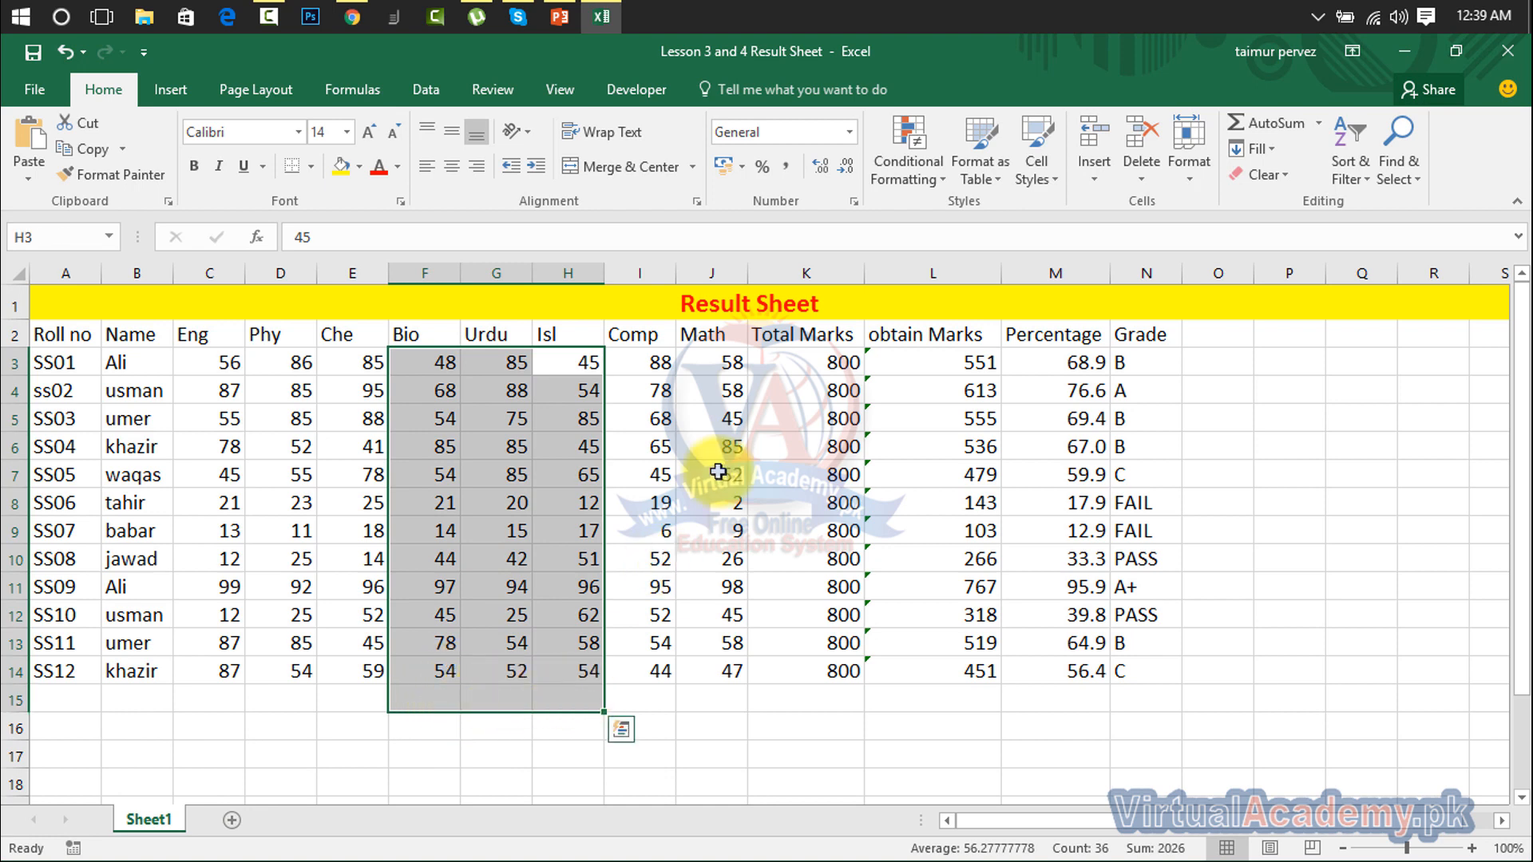
pyautogui.click(1257, 125)
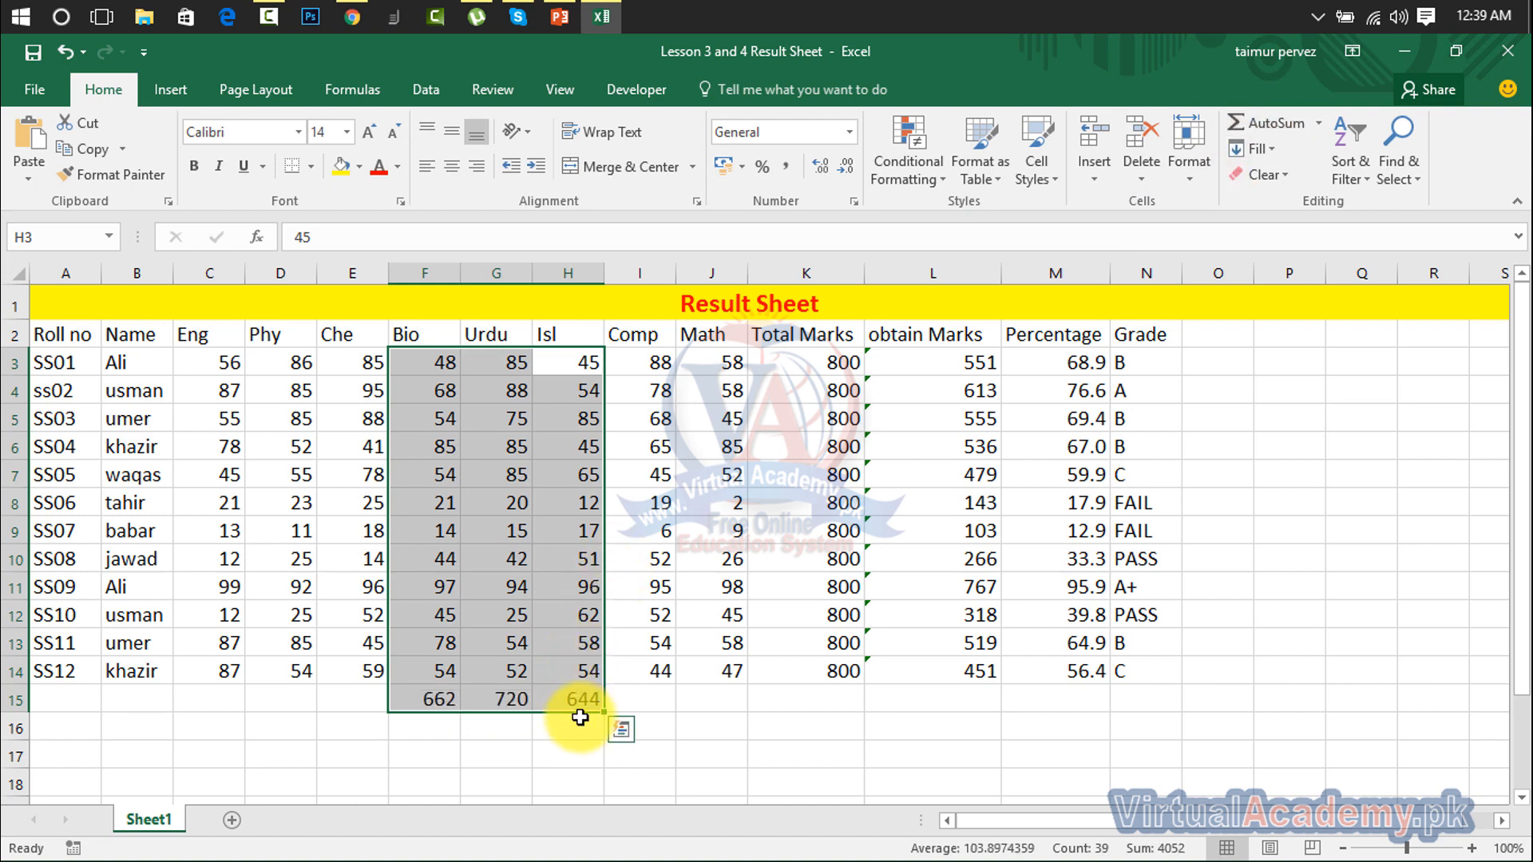
pyautogui.click(551, 778)
# Step: Delete the three row-15 totals and select the Isl marks H3:H14
pyautogui.moveTo(595, 699); pyautogui.dragTo(436, 721)
pyautogui.press('Delete')
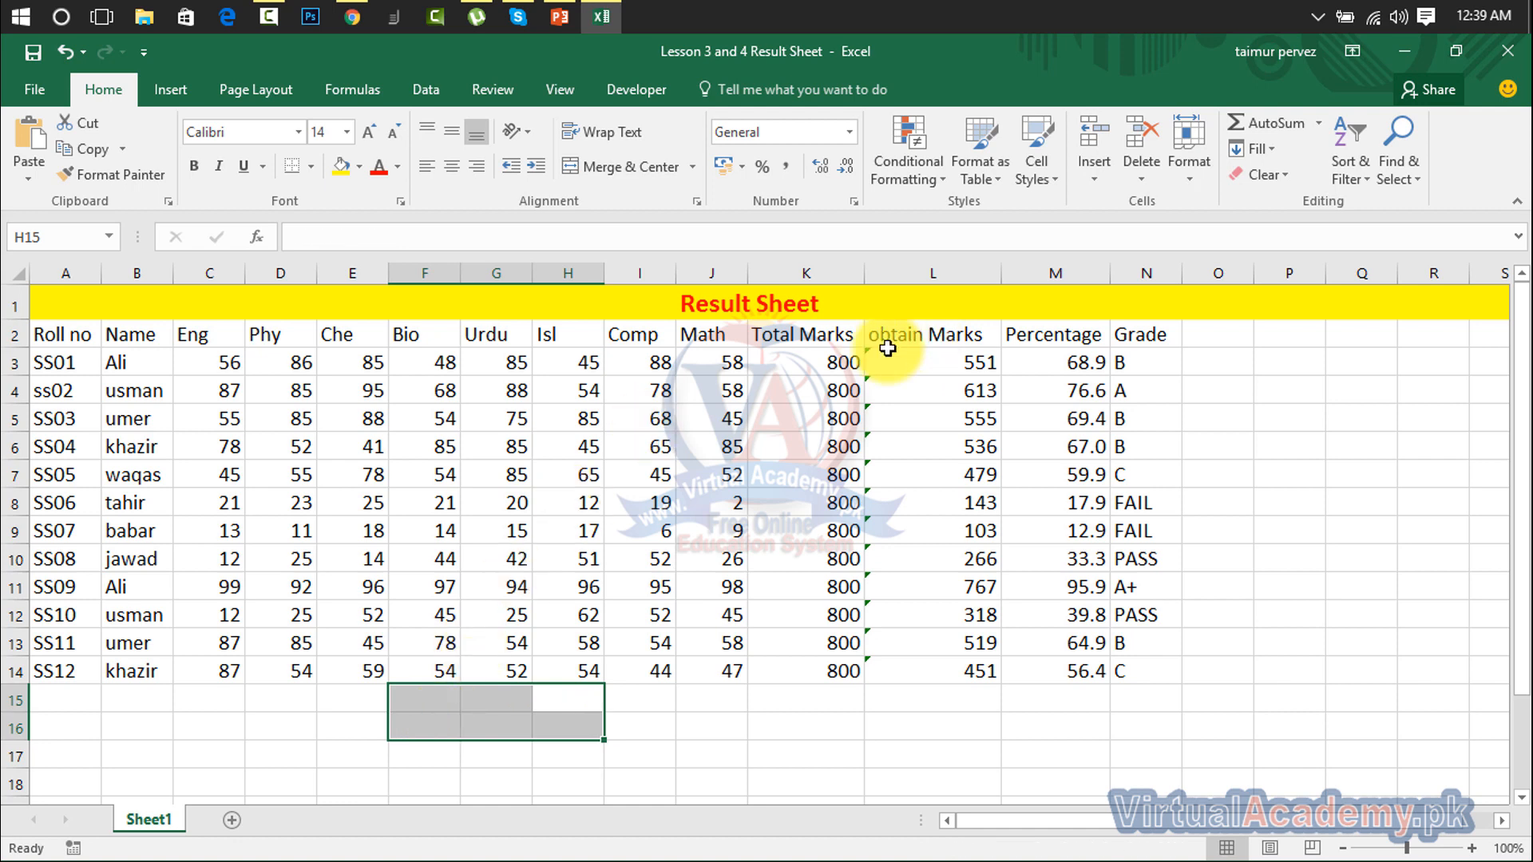
pyautogui.moveTo(589, 363); pyautogui.dragTo(583, 691)
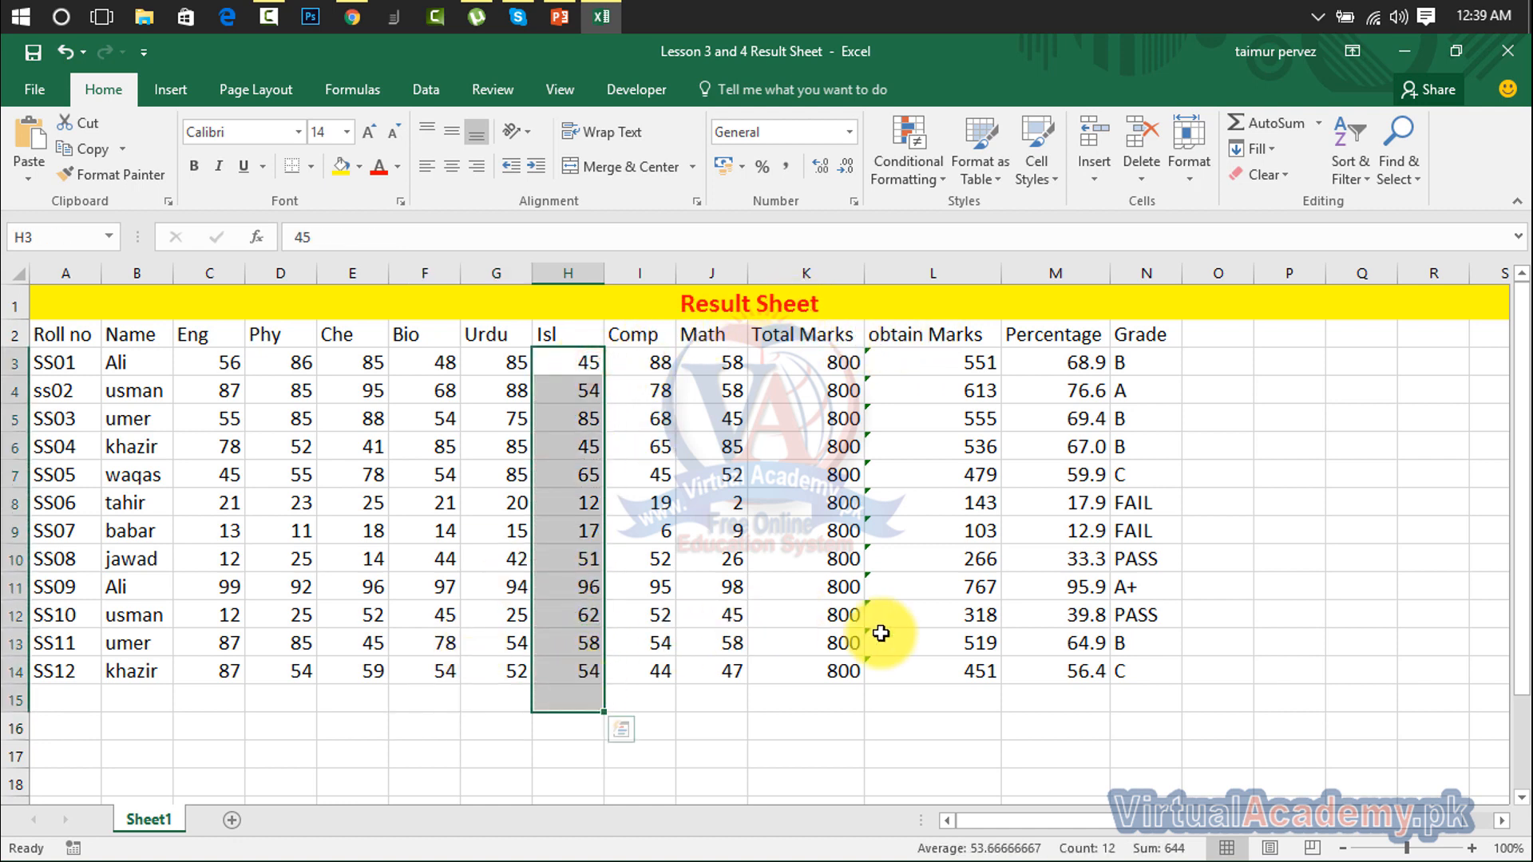
pyautogui.click(1318, 121)
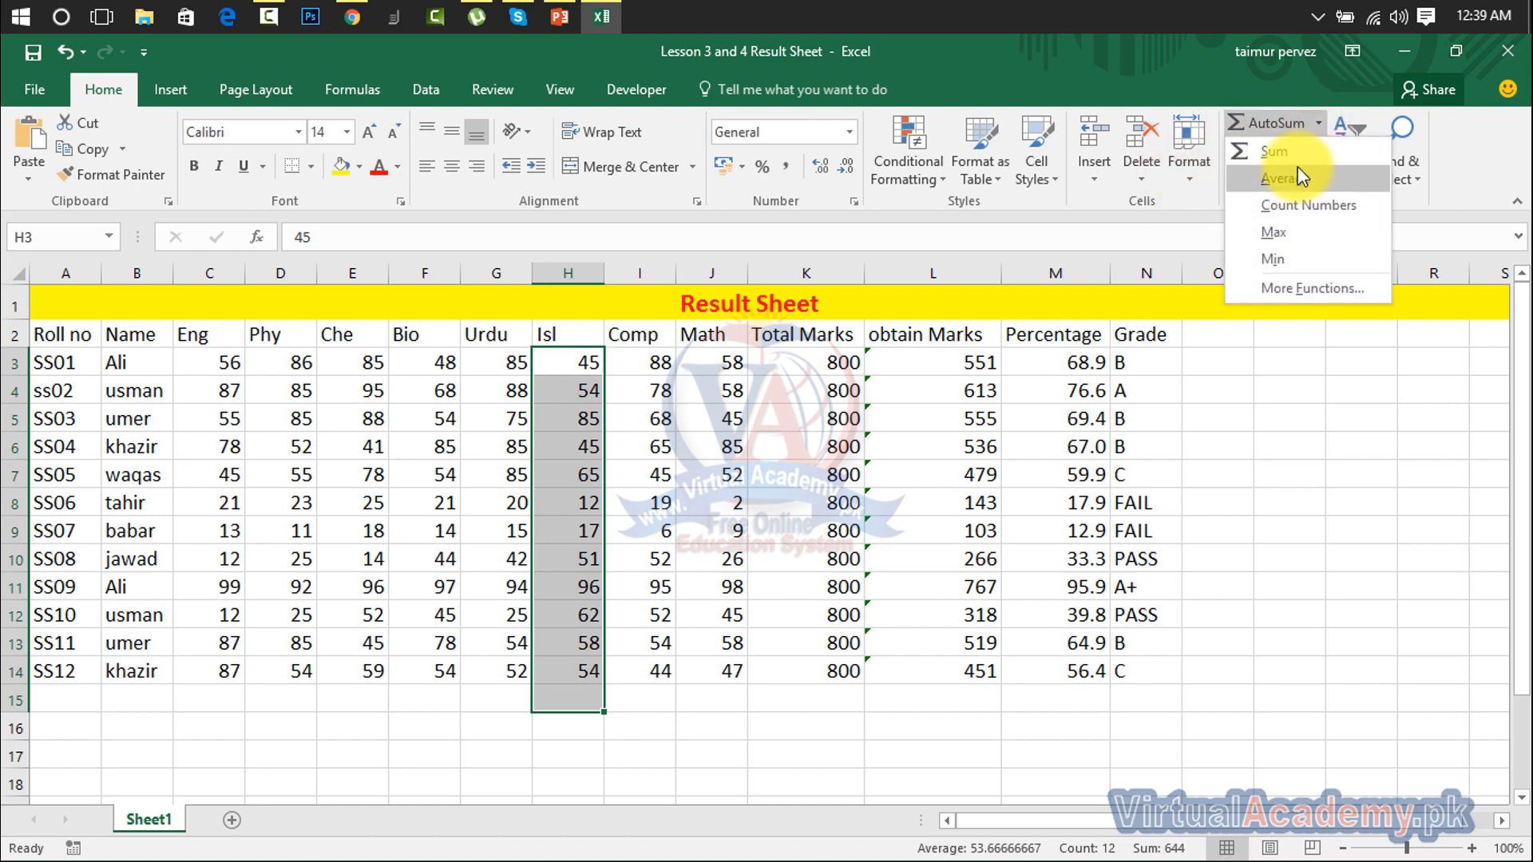
pyautogui.click(1300, 177)
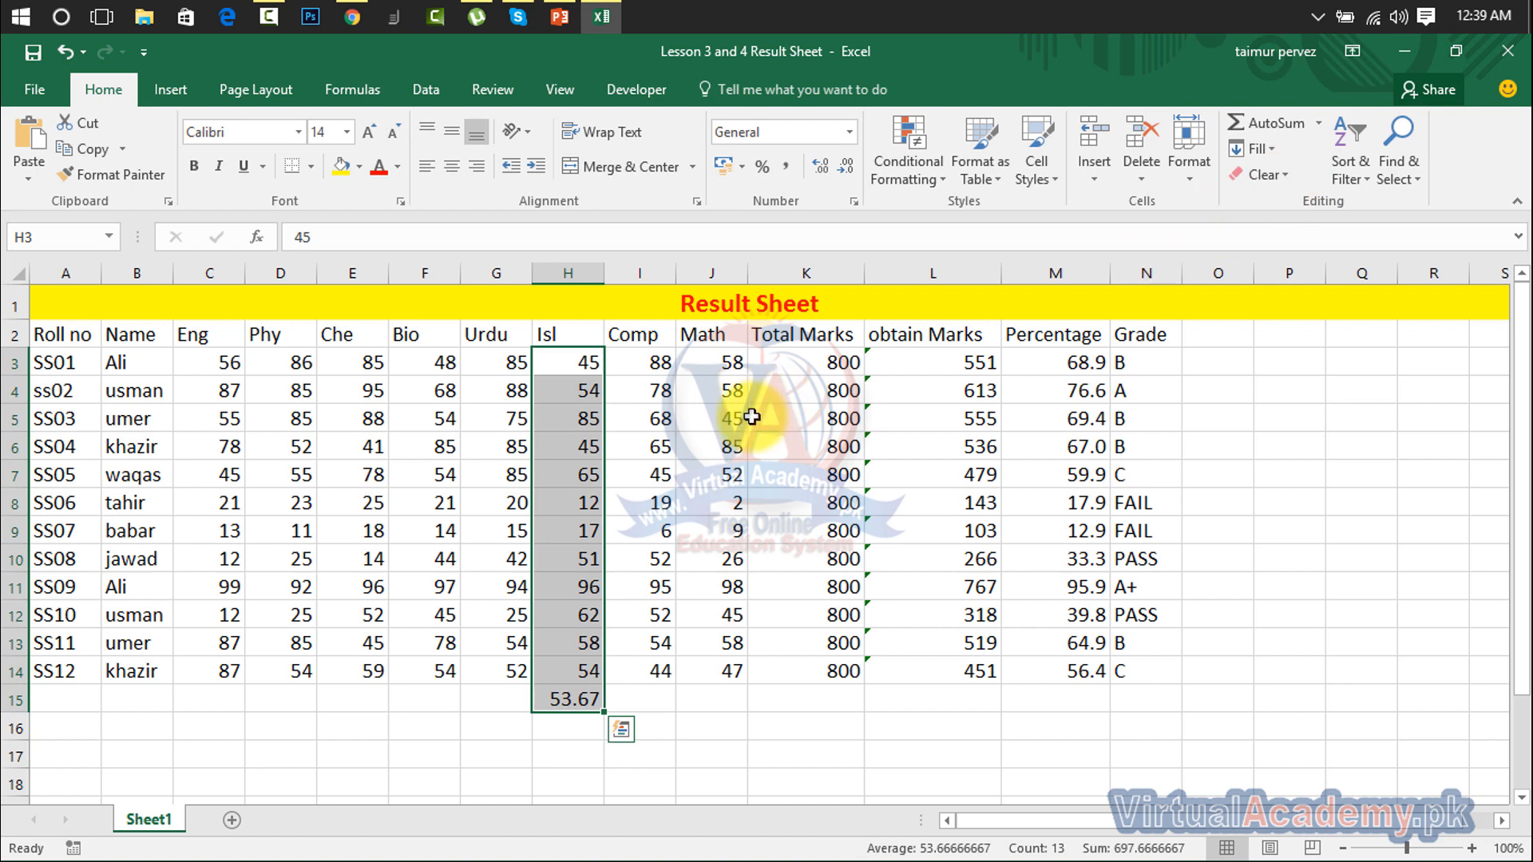
pyautogui.moveTo(569, 503); pyautogui.dragTo(557, 742)
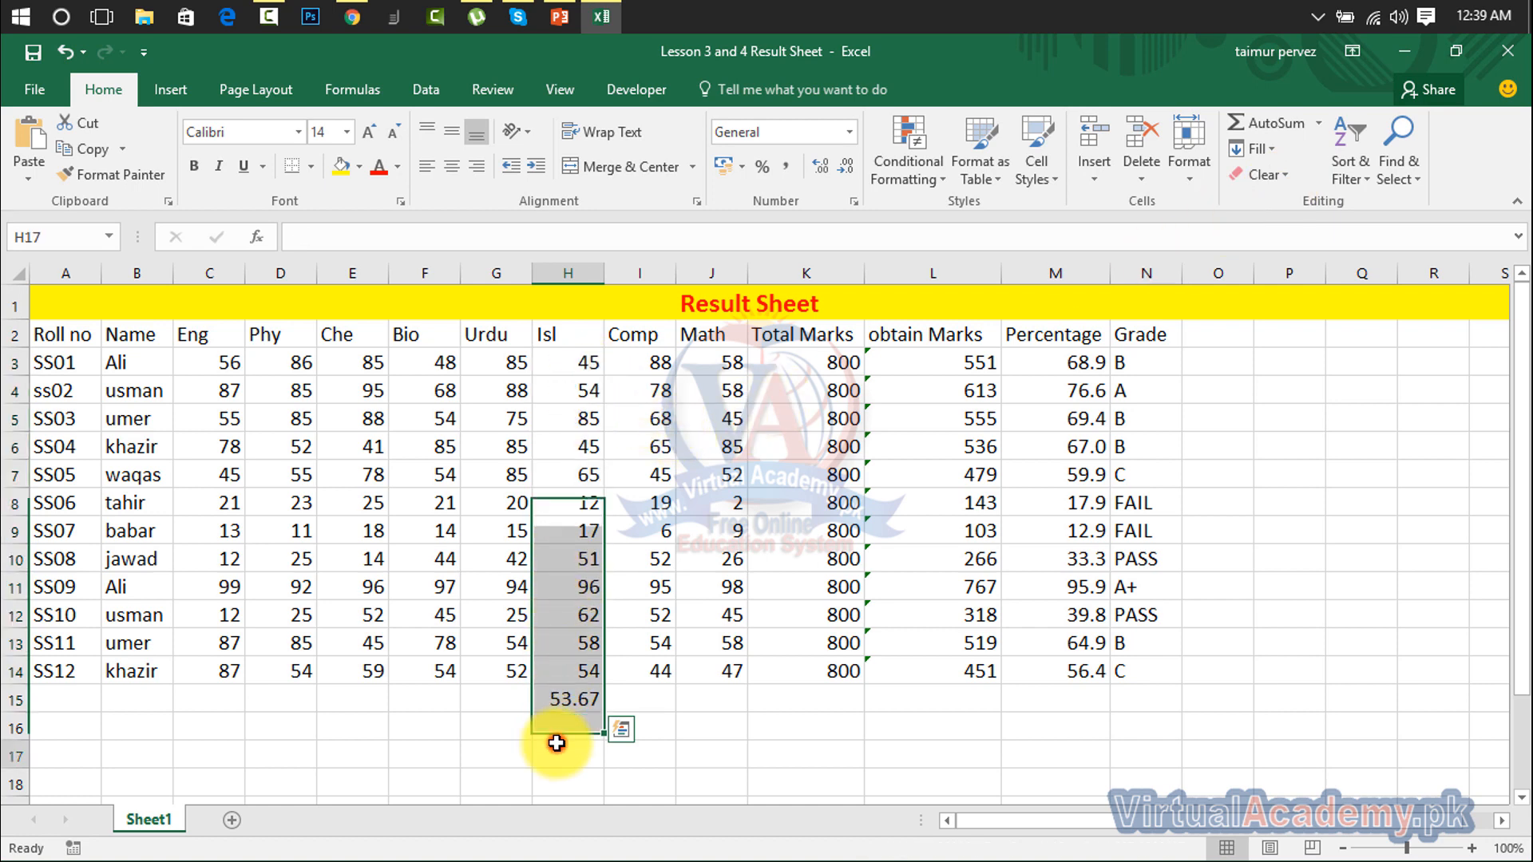
pyautogui.click(557, 743)
pyautogui.click(568, 702)
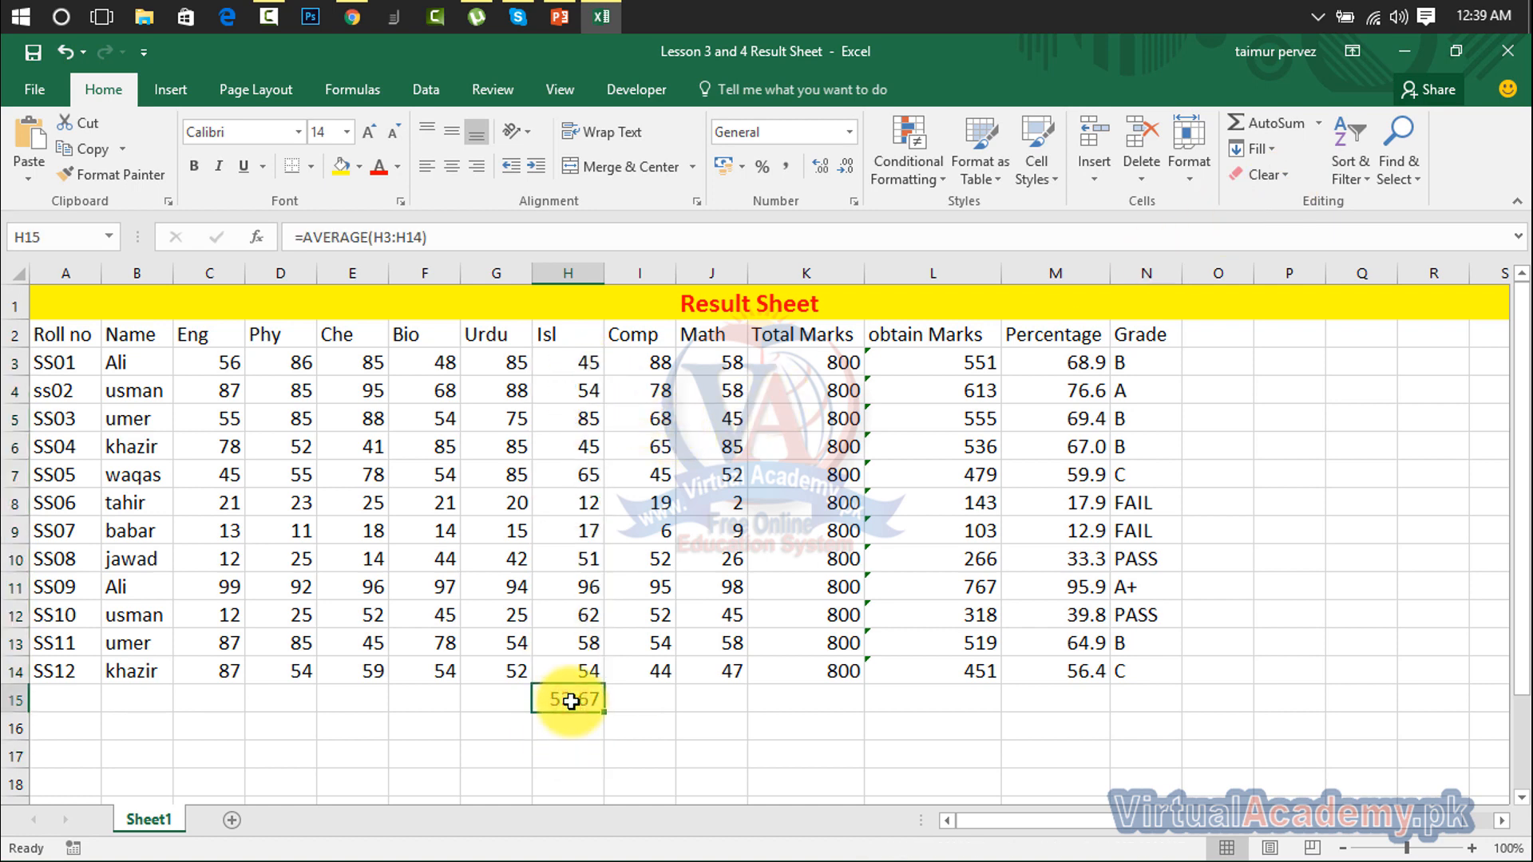
pyautogui.moveTo(591, 358); pyautogui.dragTo(564, 695)
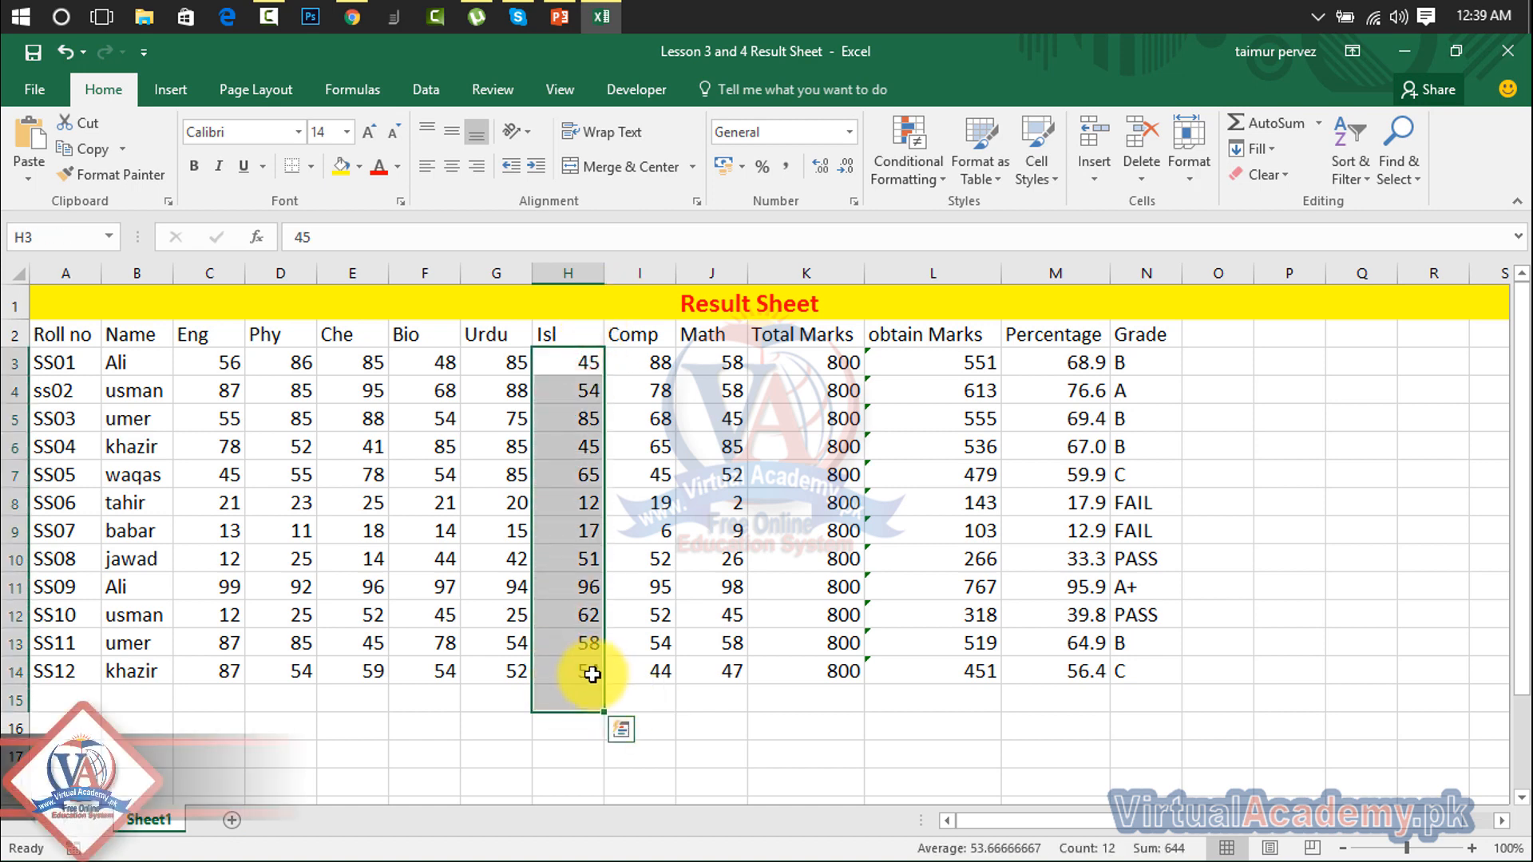
pyautogui.click(1320, 124)
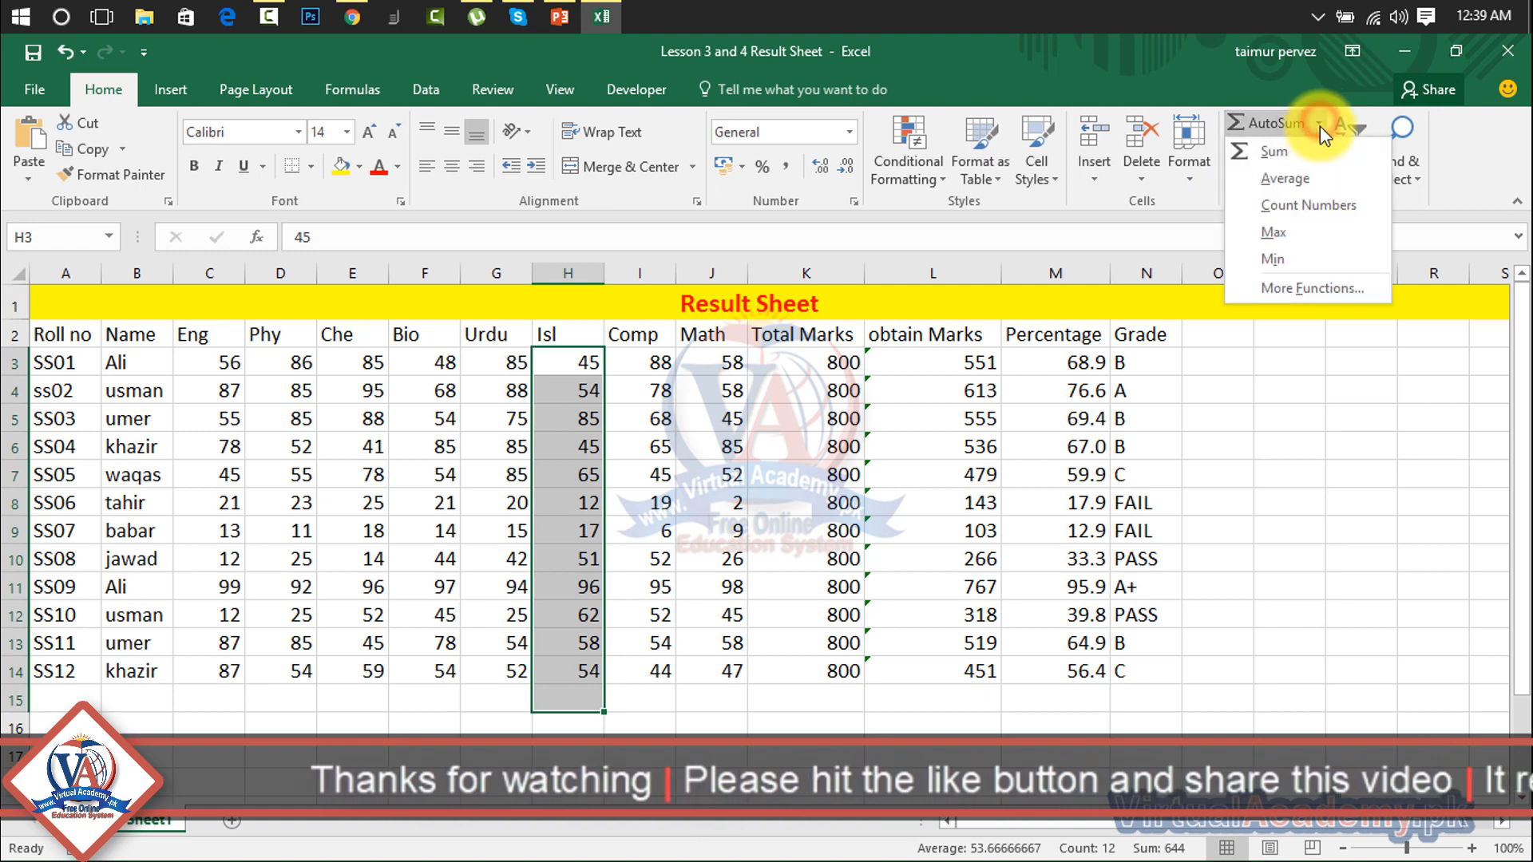
pyautogui.click(1305, 209)
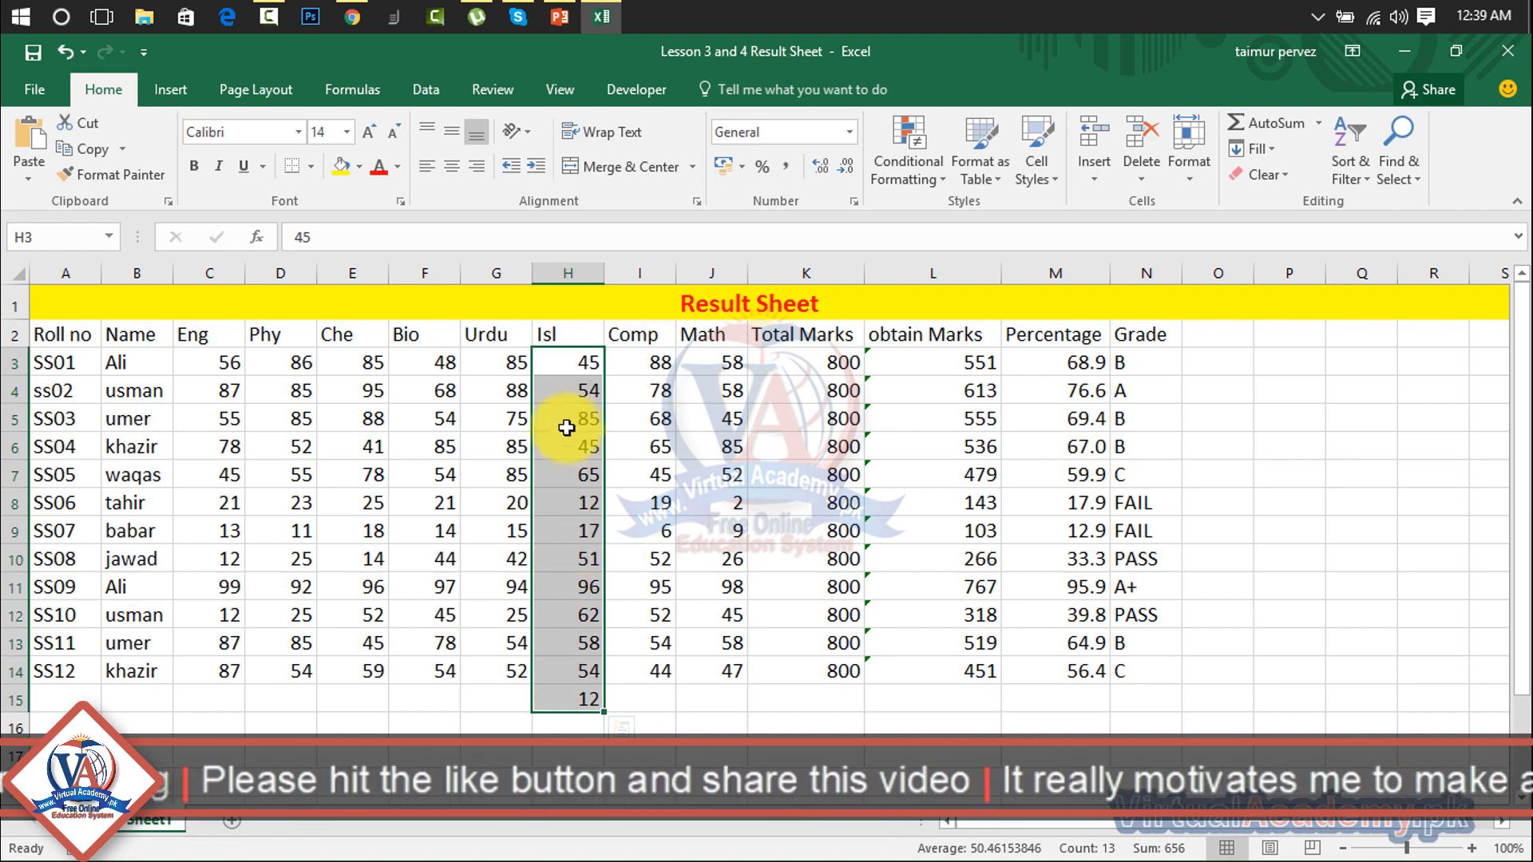
pyautogui.doubleClick(560, 361)
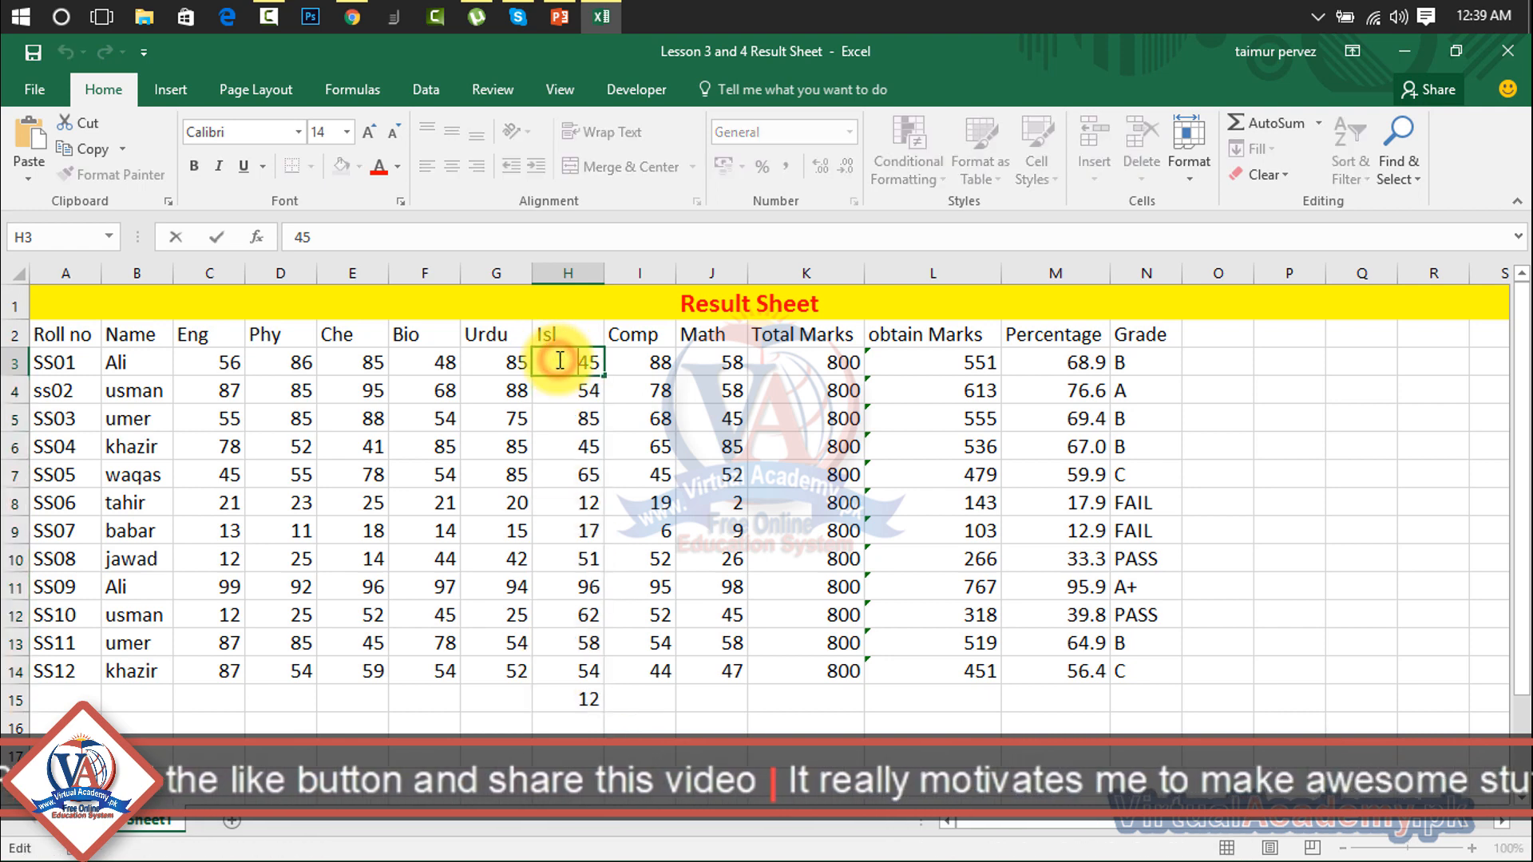
pyautogui.click(591, 391)
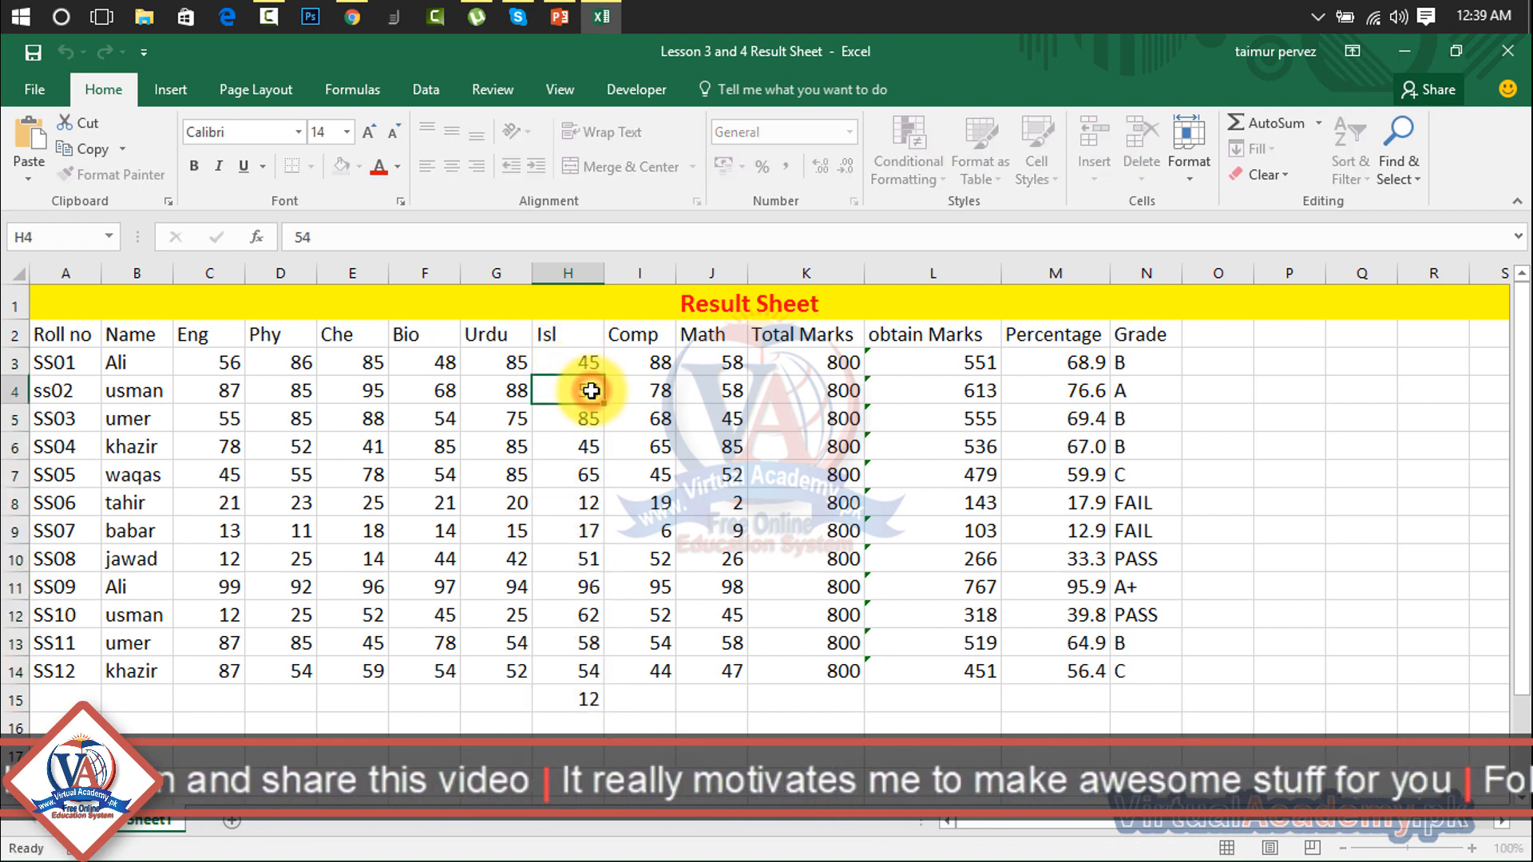
pyautogui.press('Return')
pyautogui.press('Return')
pyautogui.press('Return')
pyautogui.press('Return')
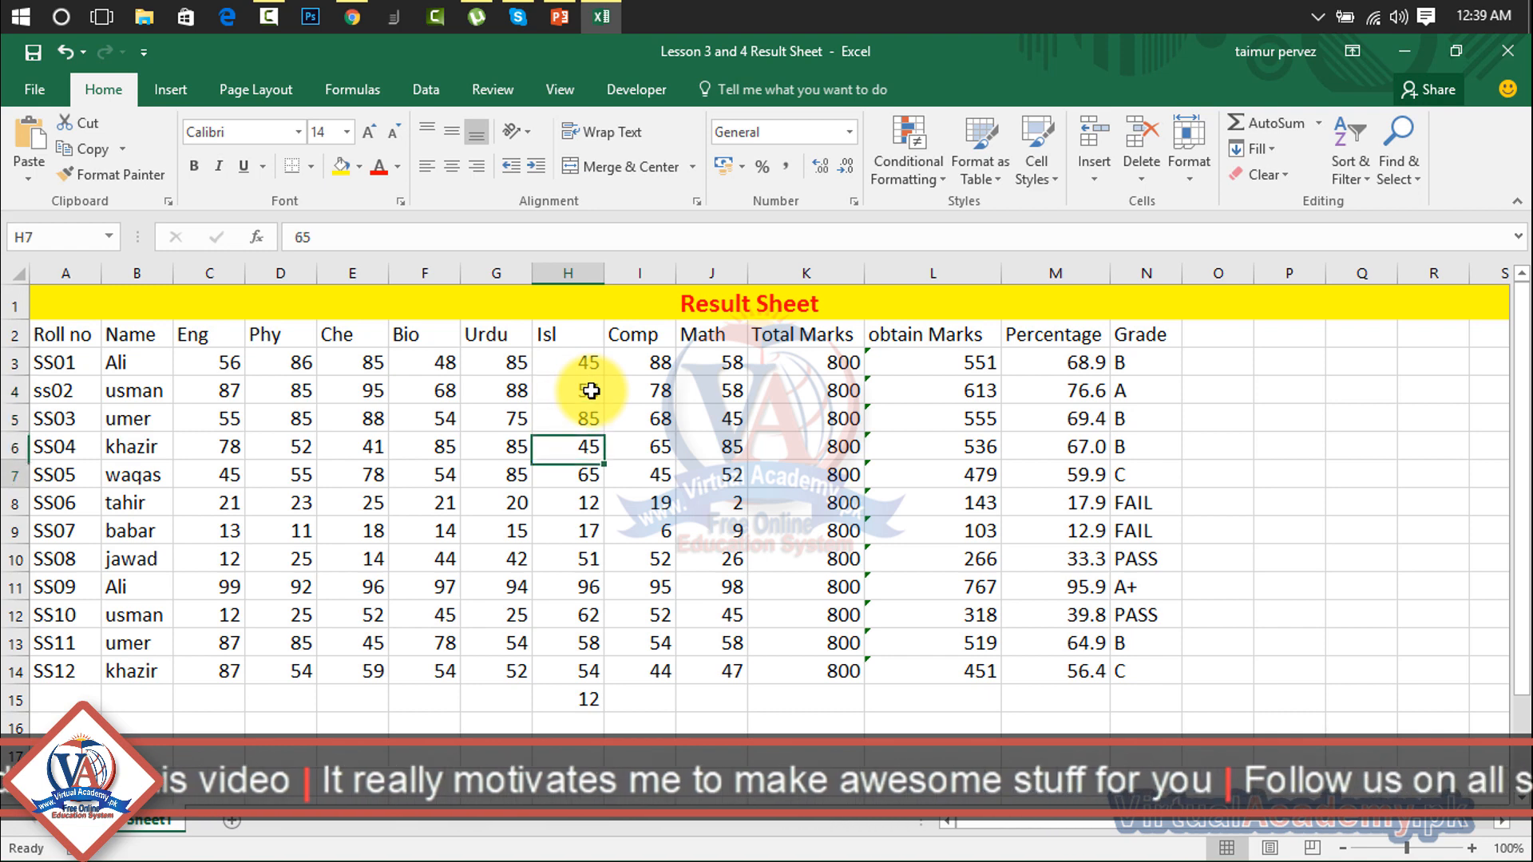
pyautogui.press('Return')
pyautogui.press('Return')
pyautogui.press('Return')
pyautogui.press('Return')
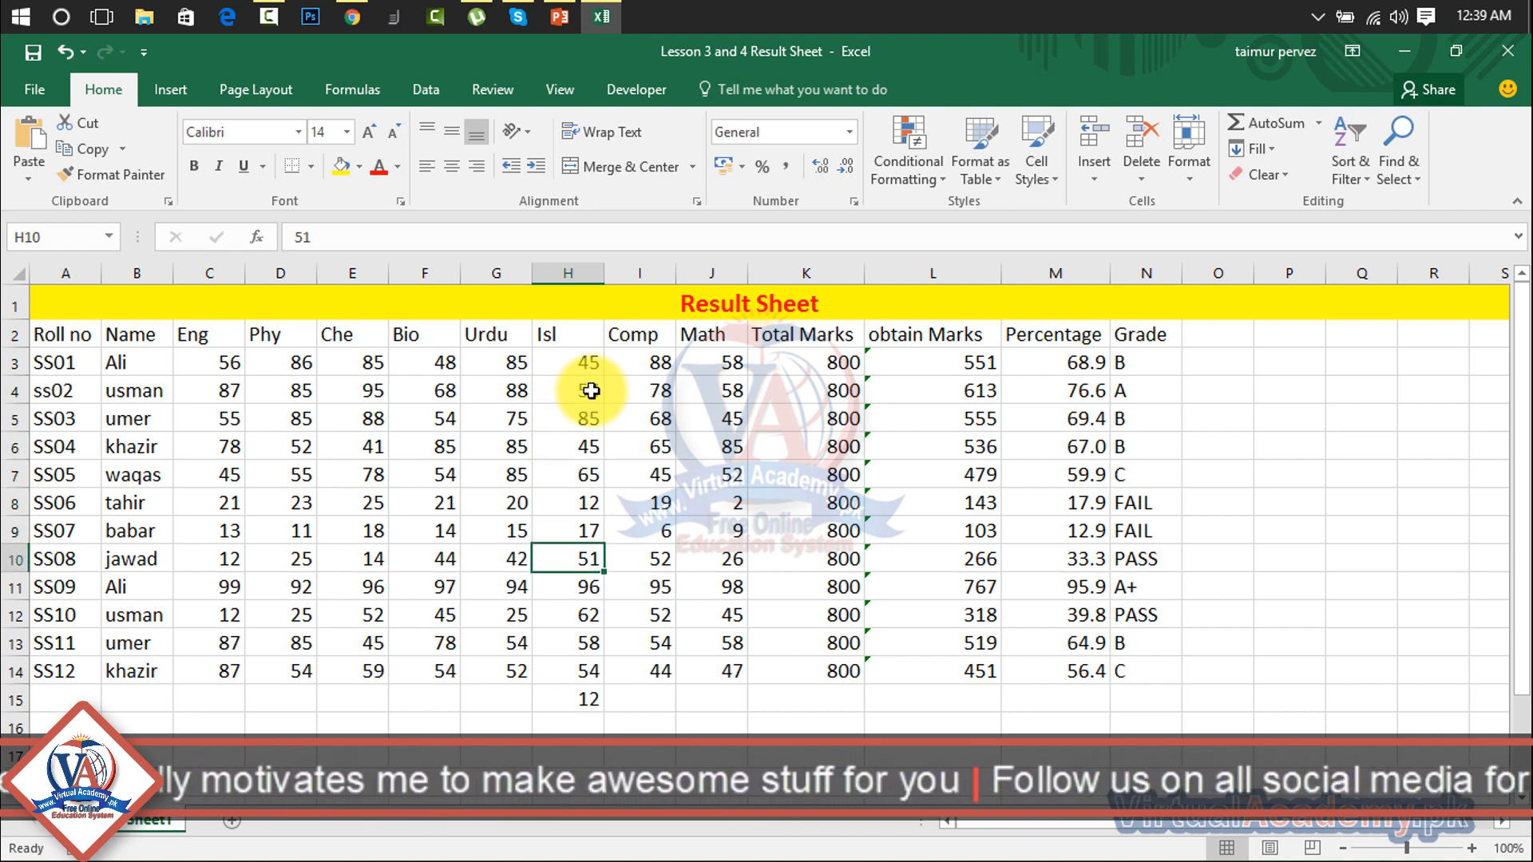
pyautogui.press('Return')
pyautogui.press('Return')
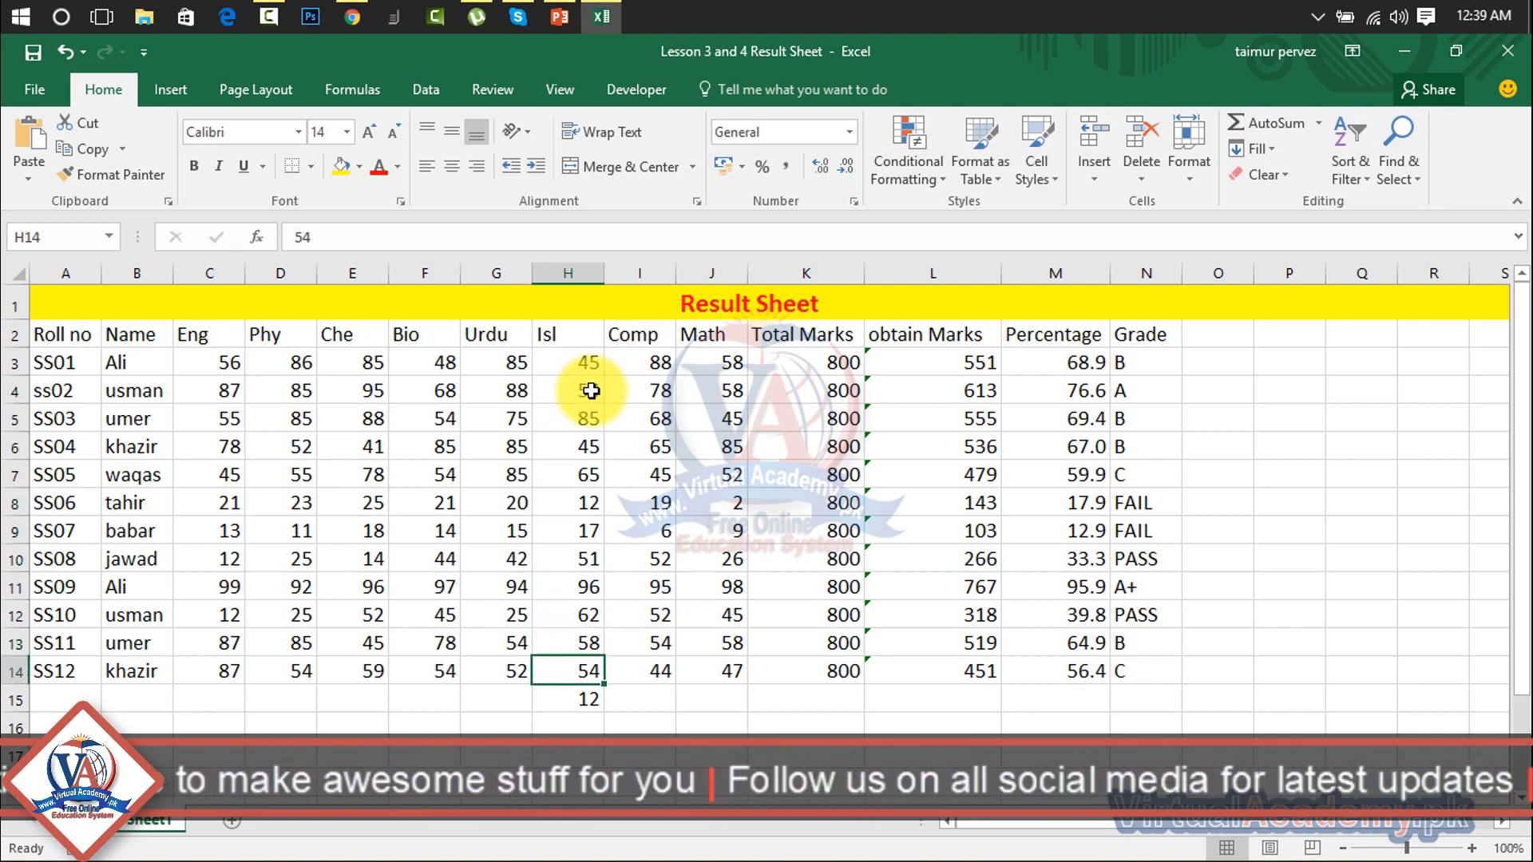
pyautogui.click(569, 714)
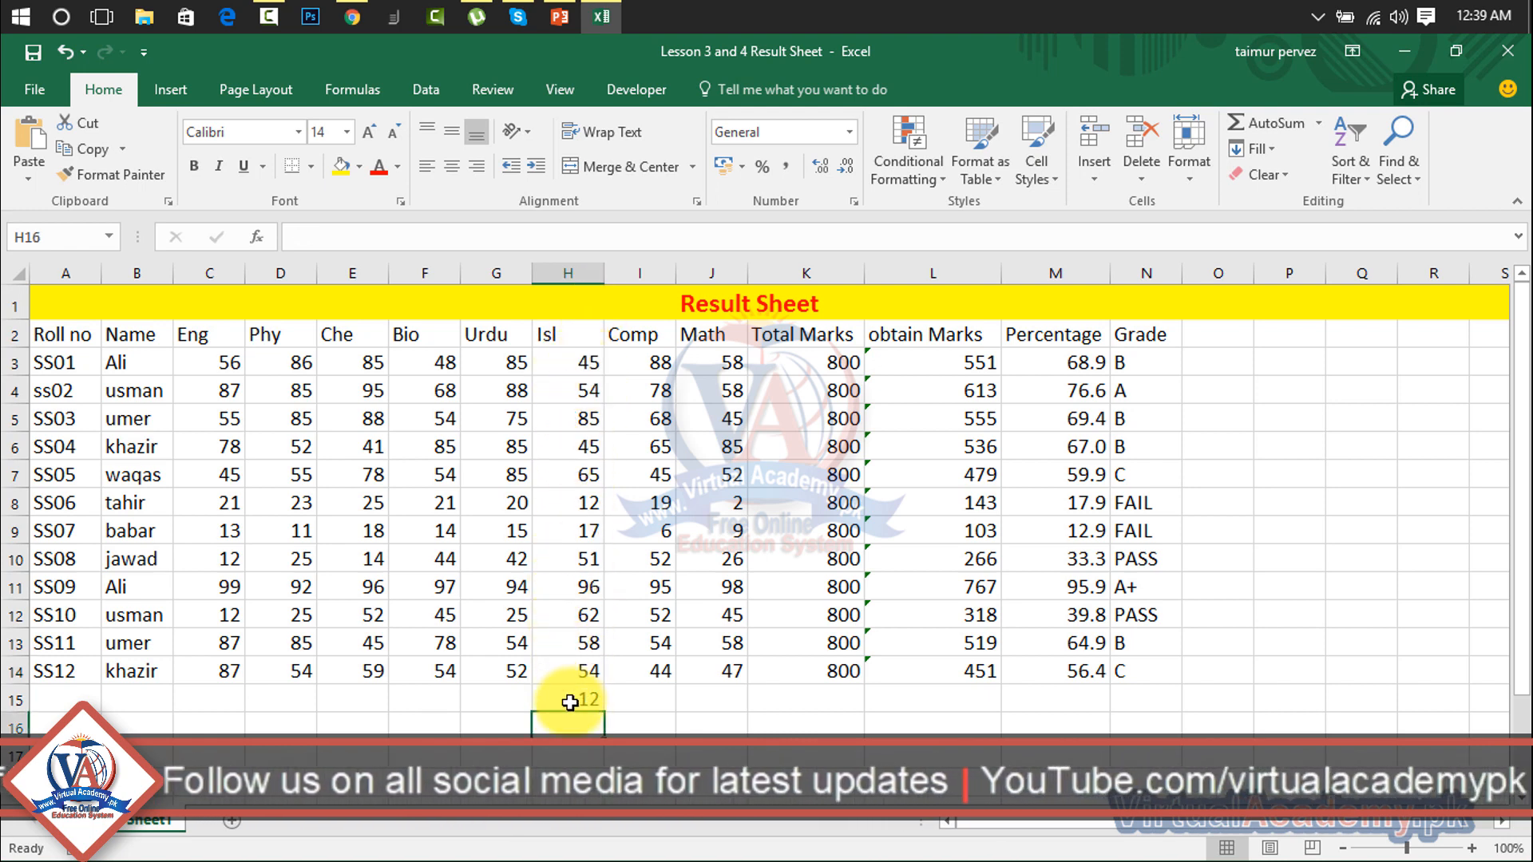
pyautogui.click(571, 702)
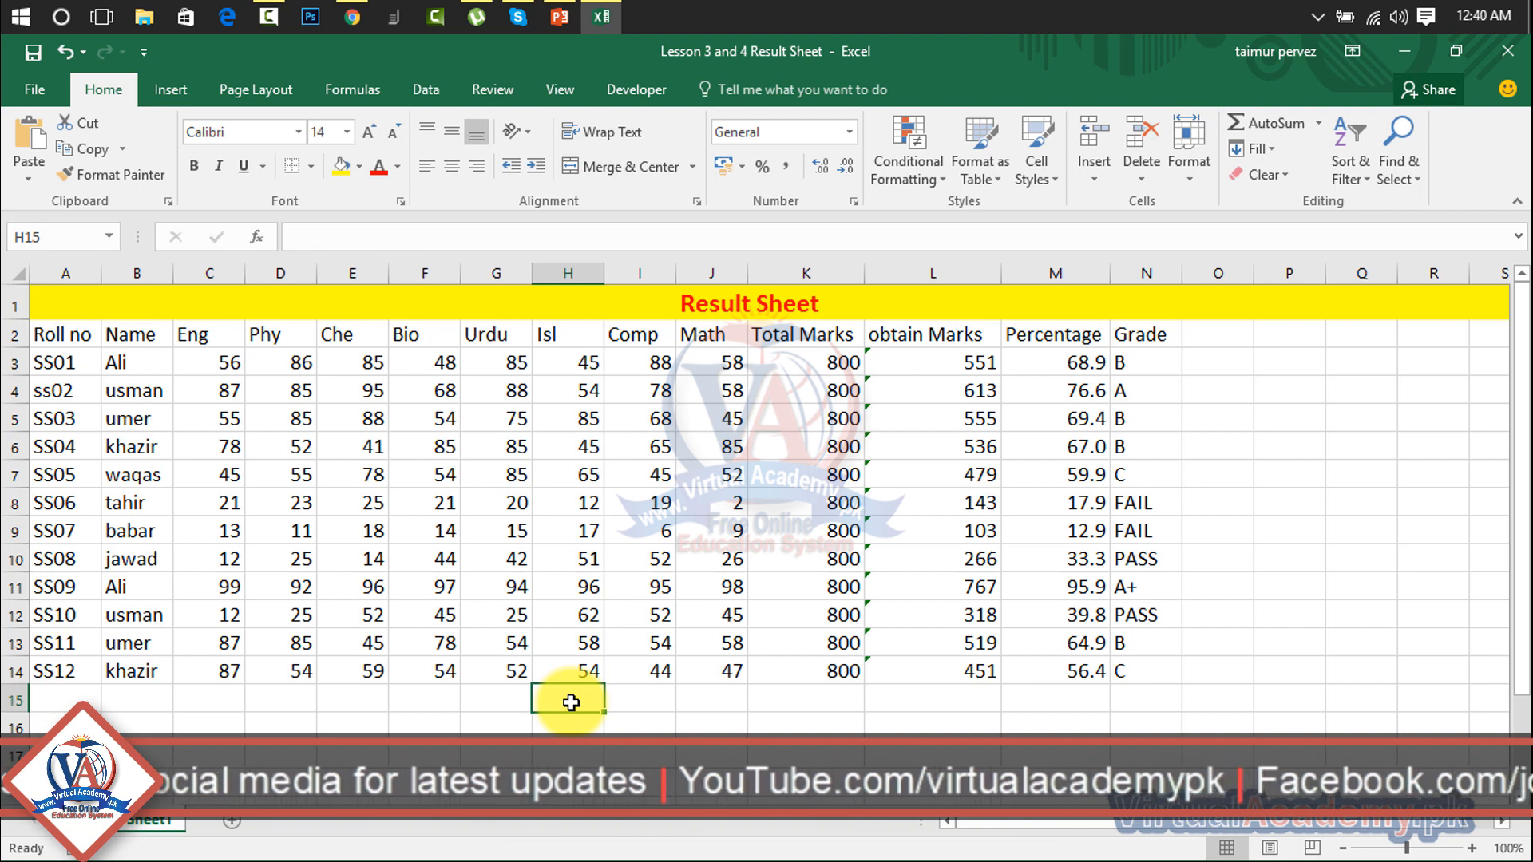
# Step: Select all the subject marks C3:J14, then clear the selection
pyautogui.click(218, 370)
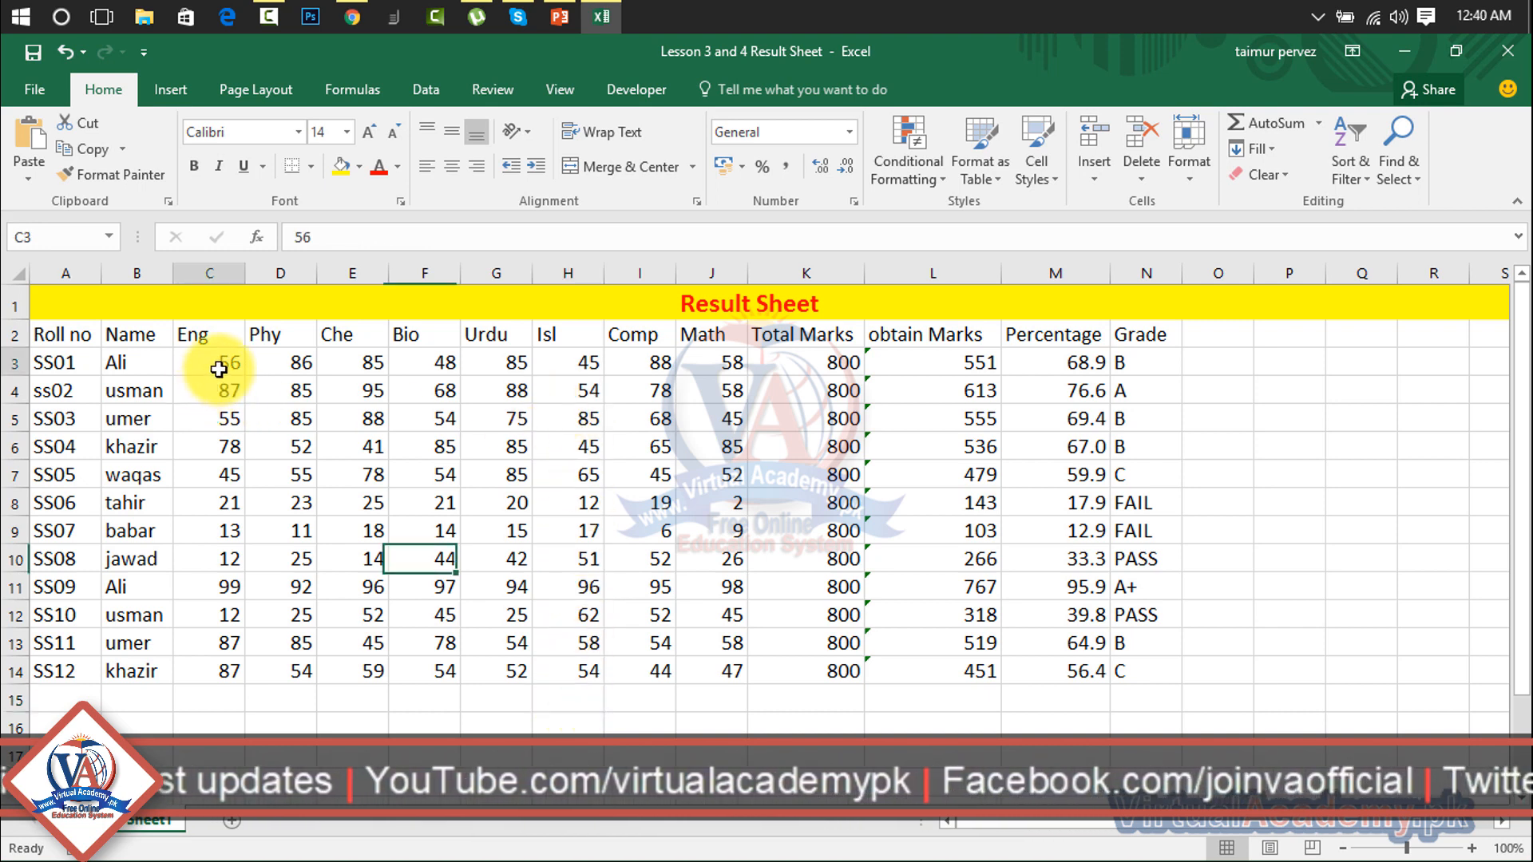
pyautogui.moveTo(218, 370); pyautogui.dragTo(728, 673)
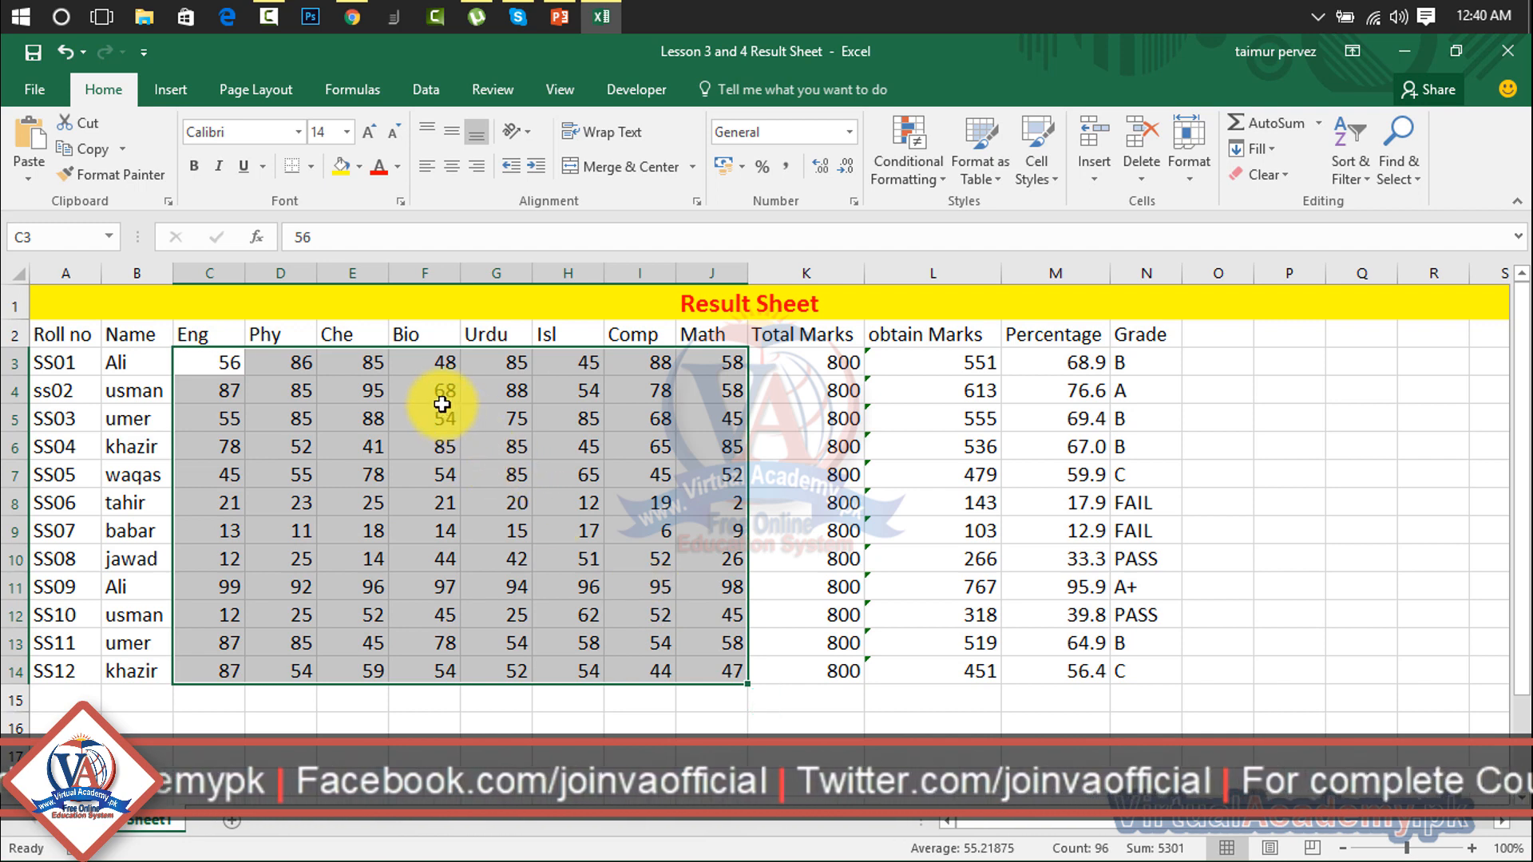
pyautogui.click(439, 400)
# Step: Use AutoSum Max to put =MAX(G3:G14), the top Urdu mark 94, in G15
pyautogui.moveTo(511, 361); pyautogui.dragTo(511, 706)
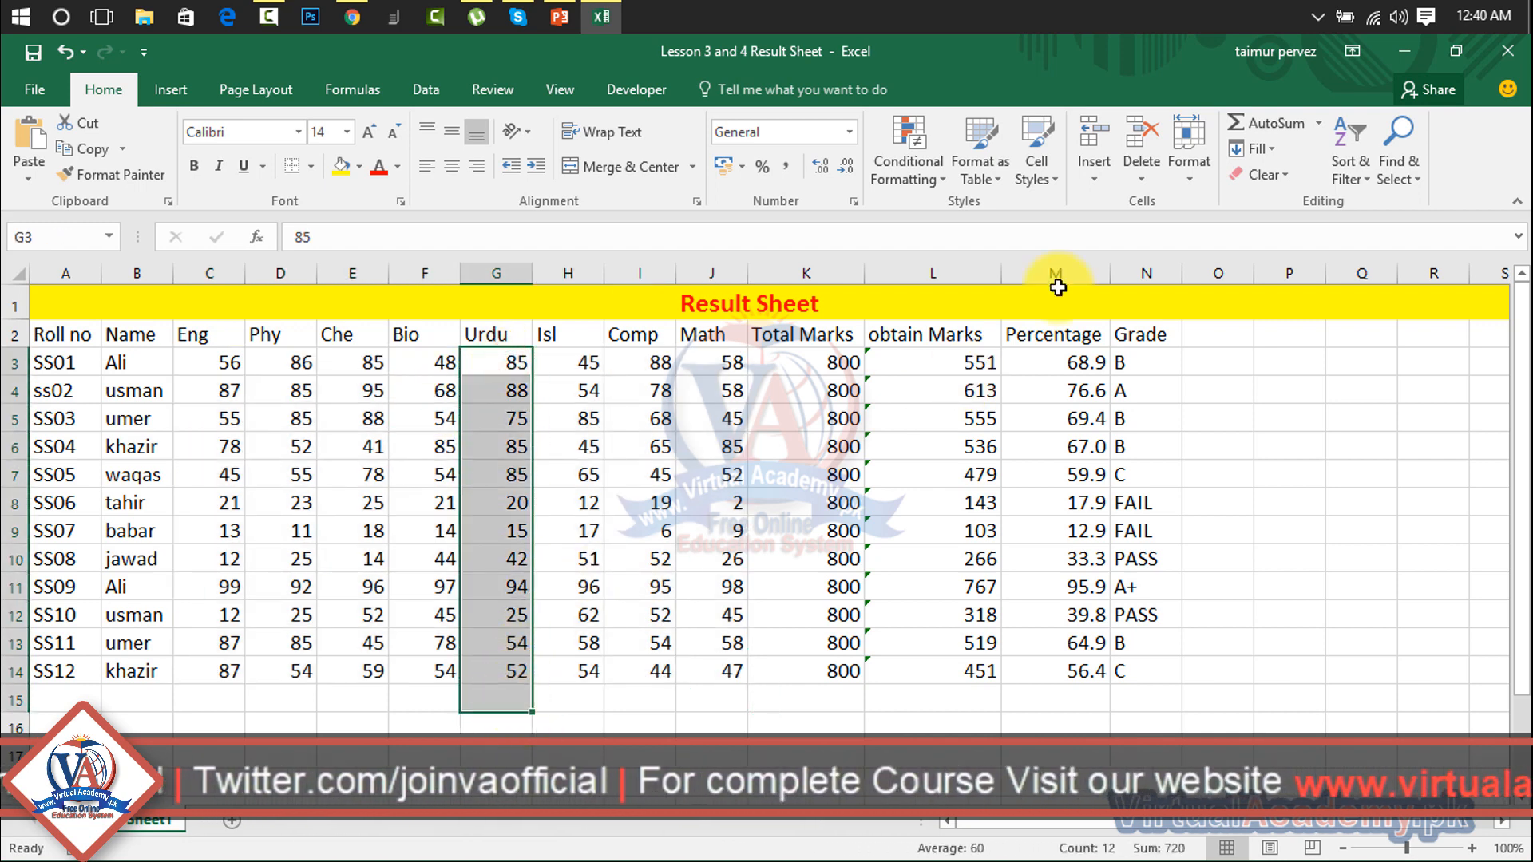
pyautogui.click(1323, 128)
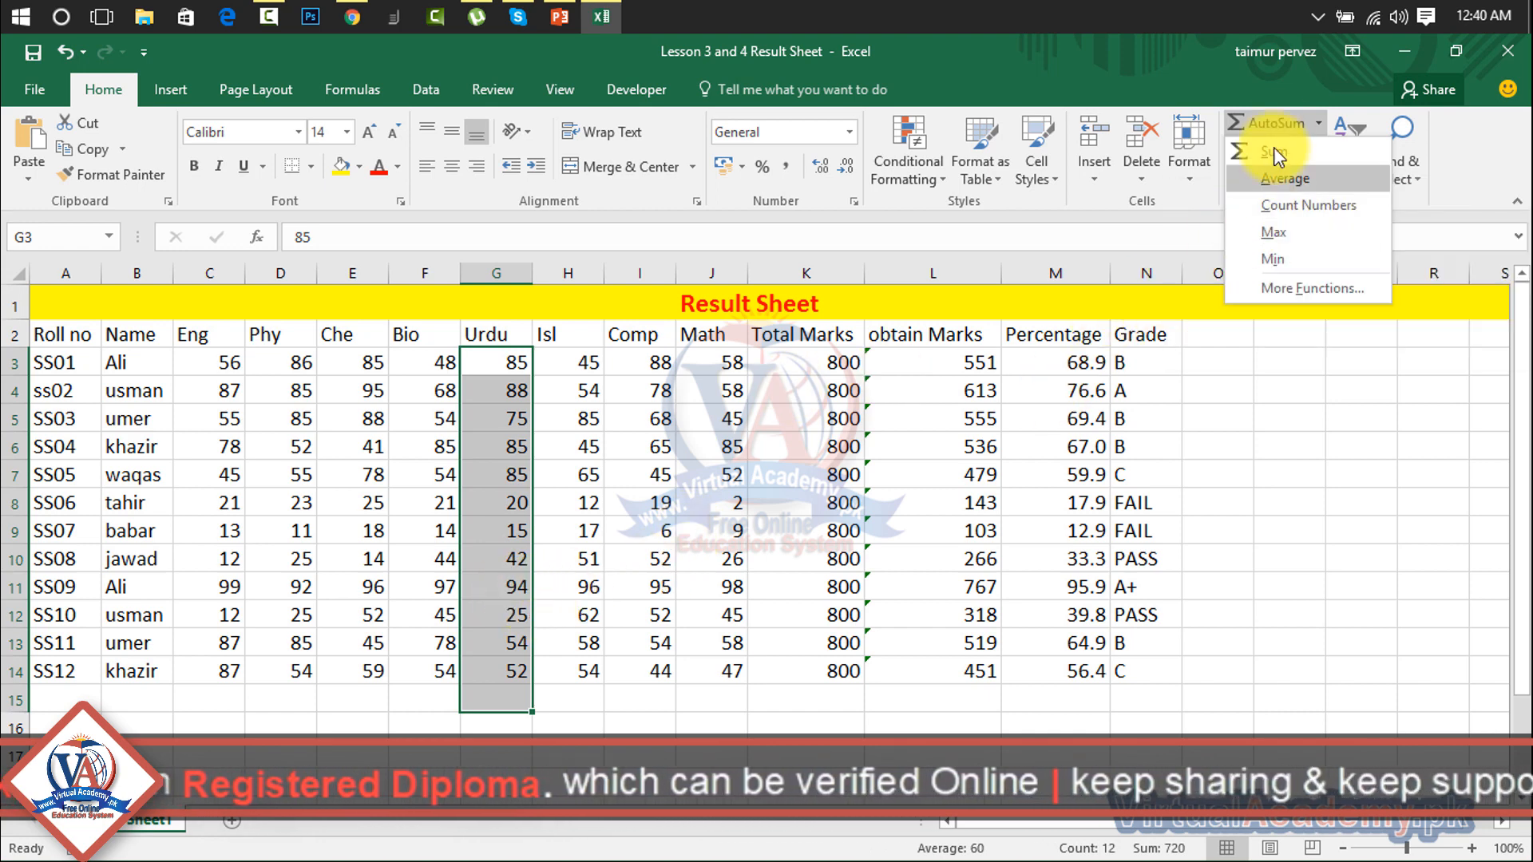
pyautogui.click(1278, 231)
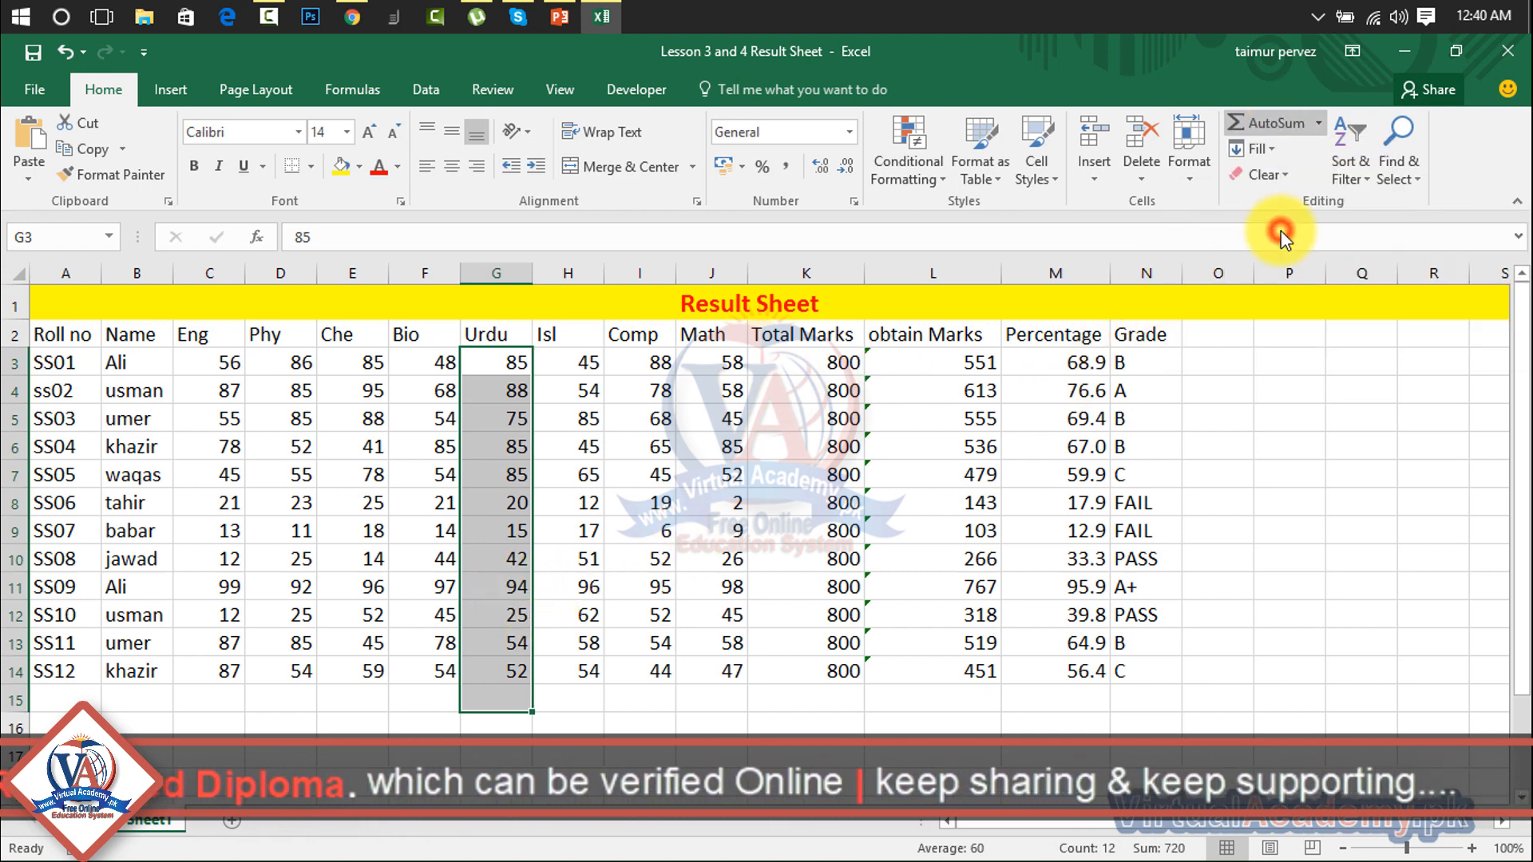
pyautogui.click(507, 702)
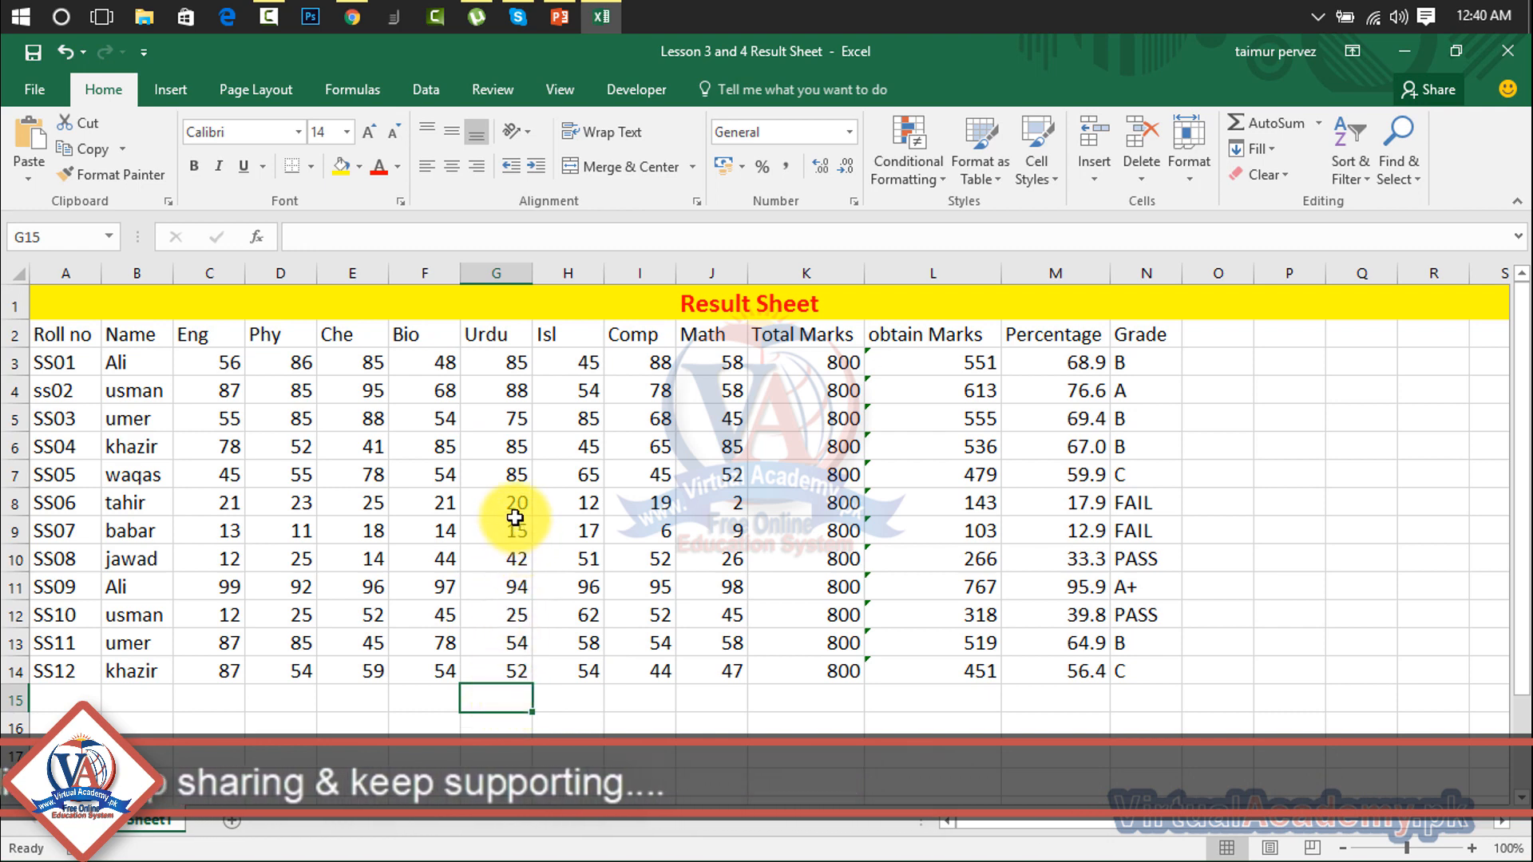
# Step: Use AutoSum Min to put =MIN(G3:G14), the lowest Urdu mark 15, in G15
pyautogui.moveTo(506, 363); pyautogui.dragTo(514, 705)
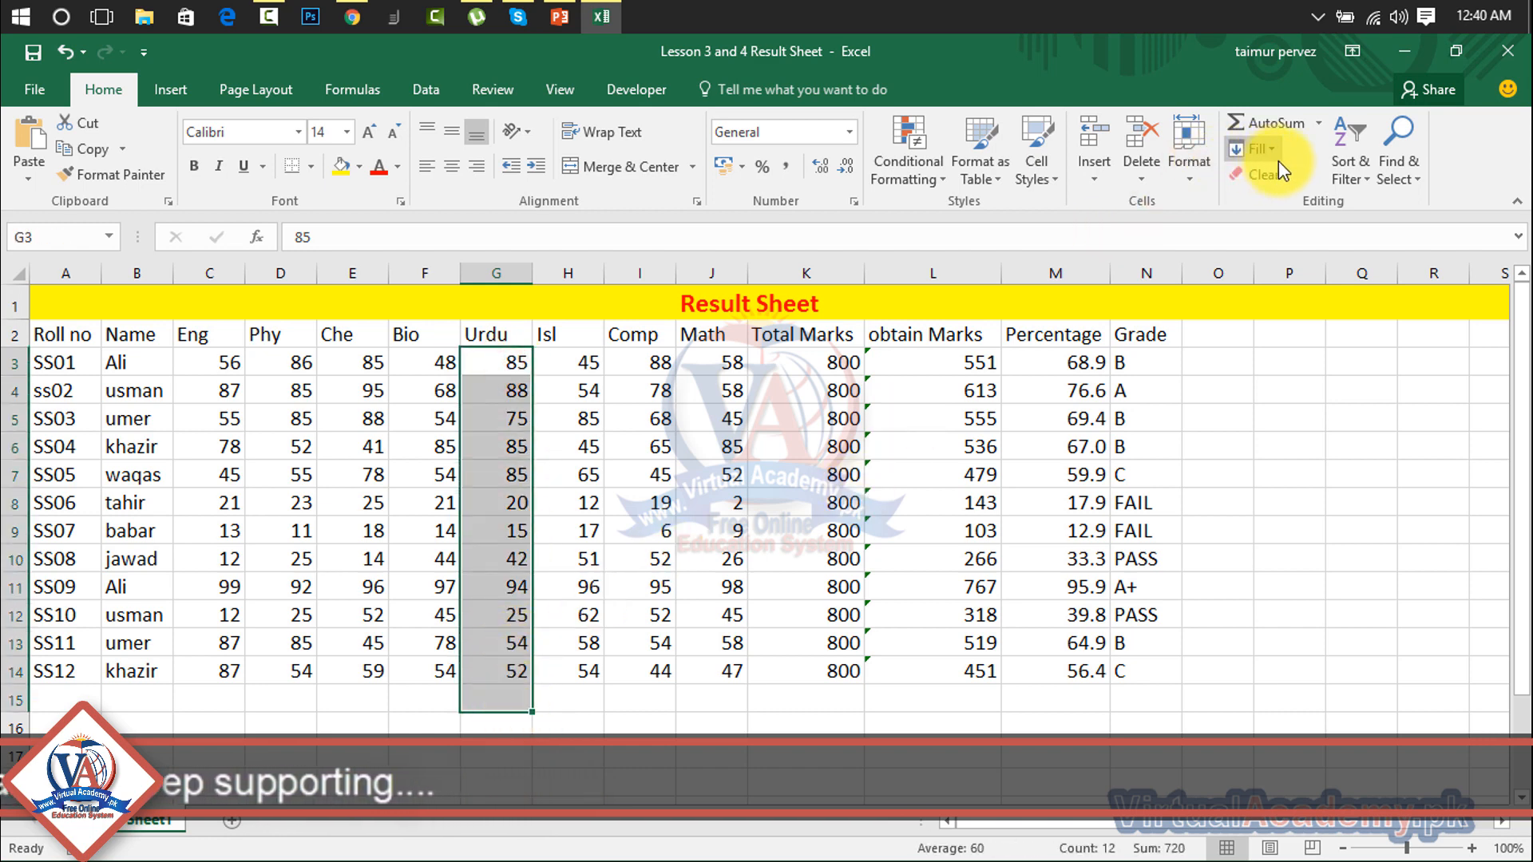
pyautogui.click(1262, 149)
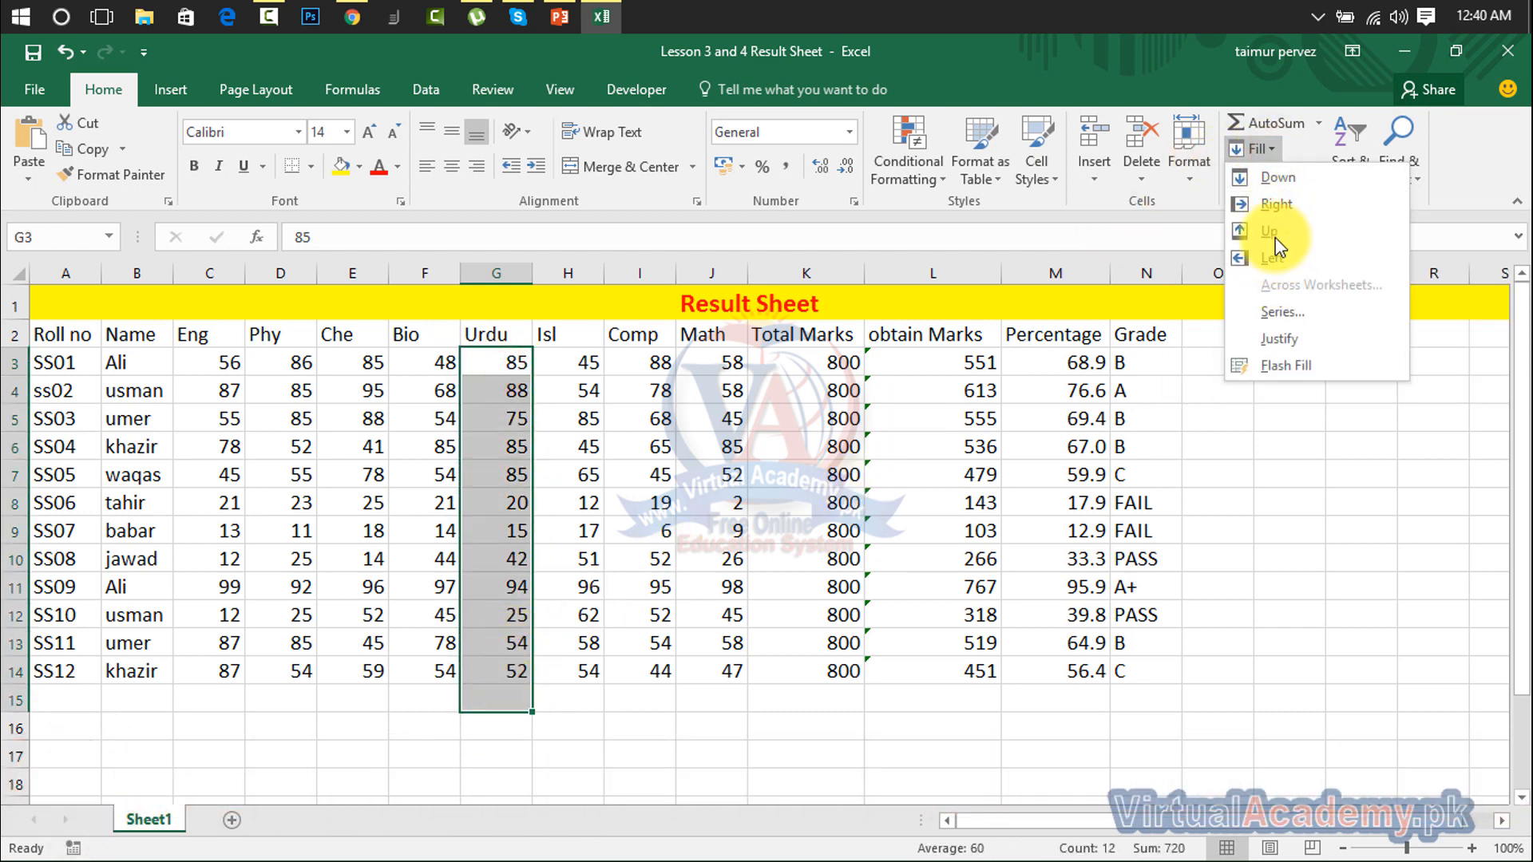
pyautogui.click(1316, 121)
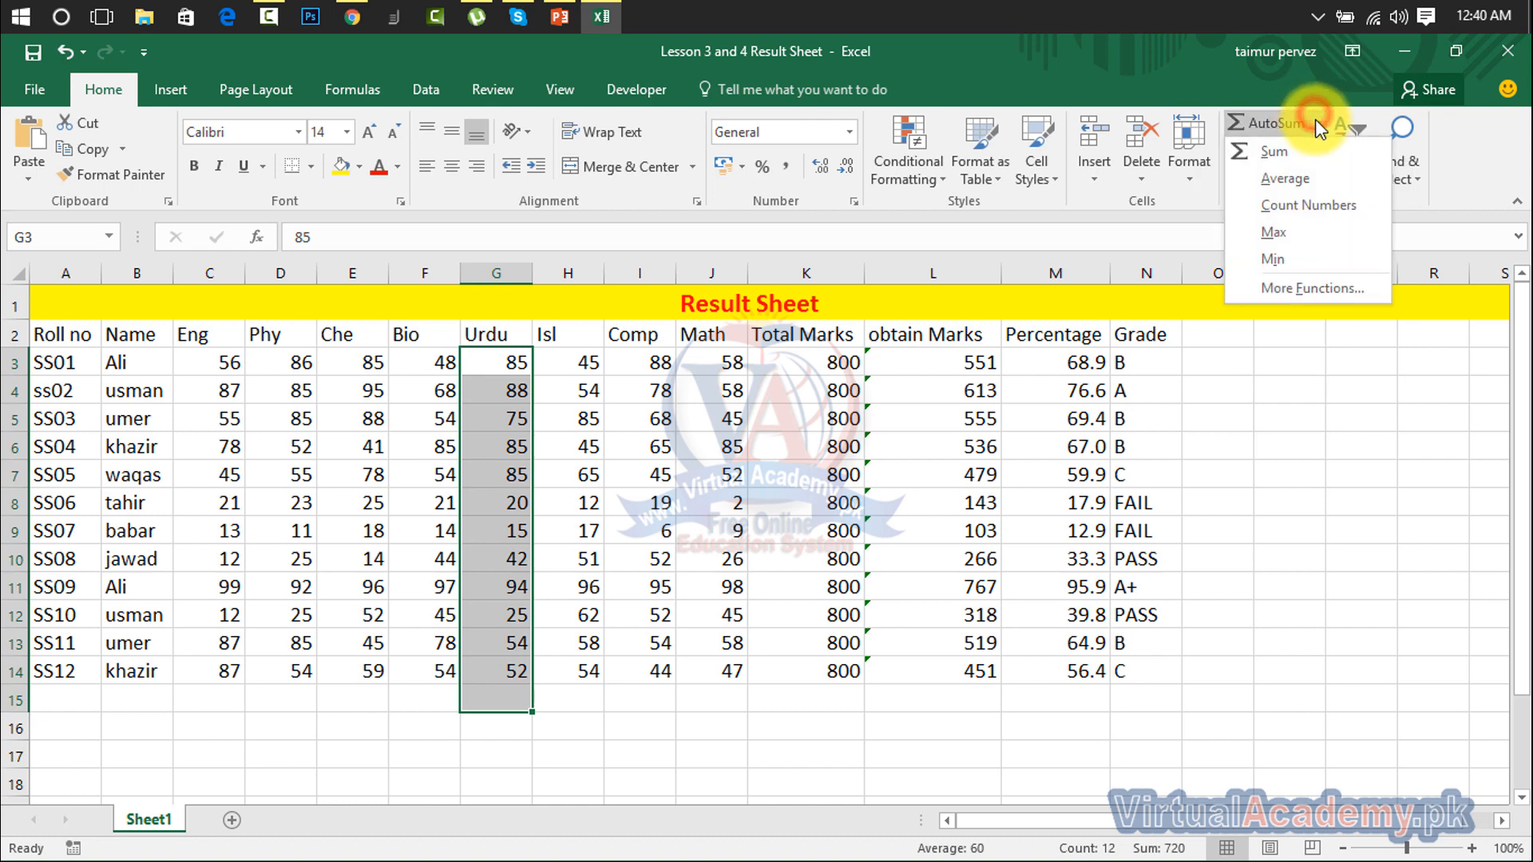
pyautogui.click(1282, 262)
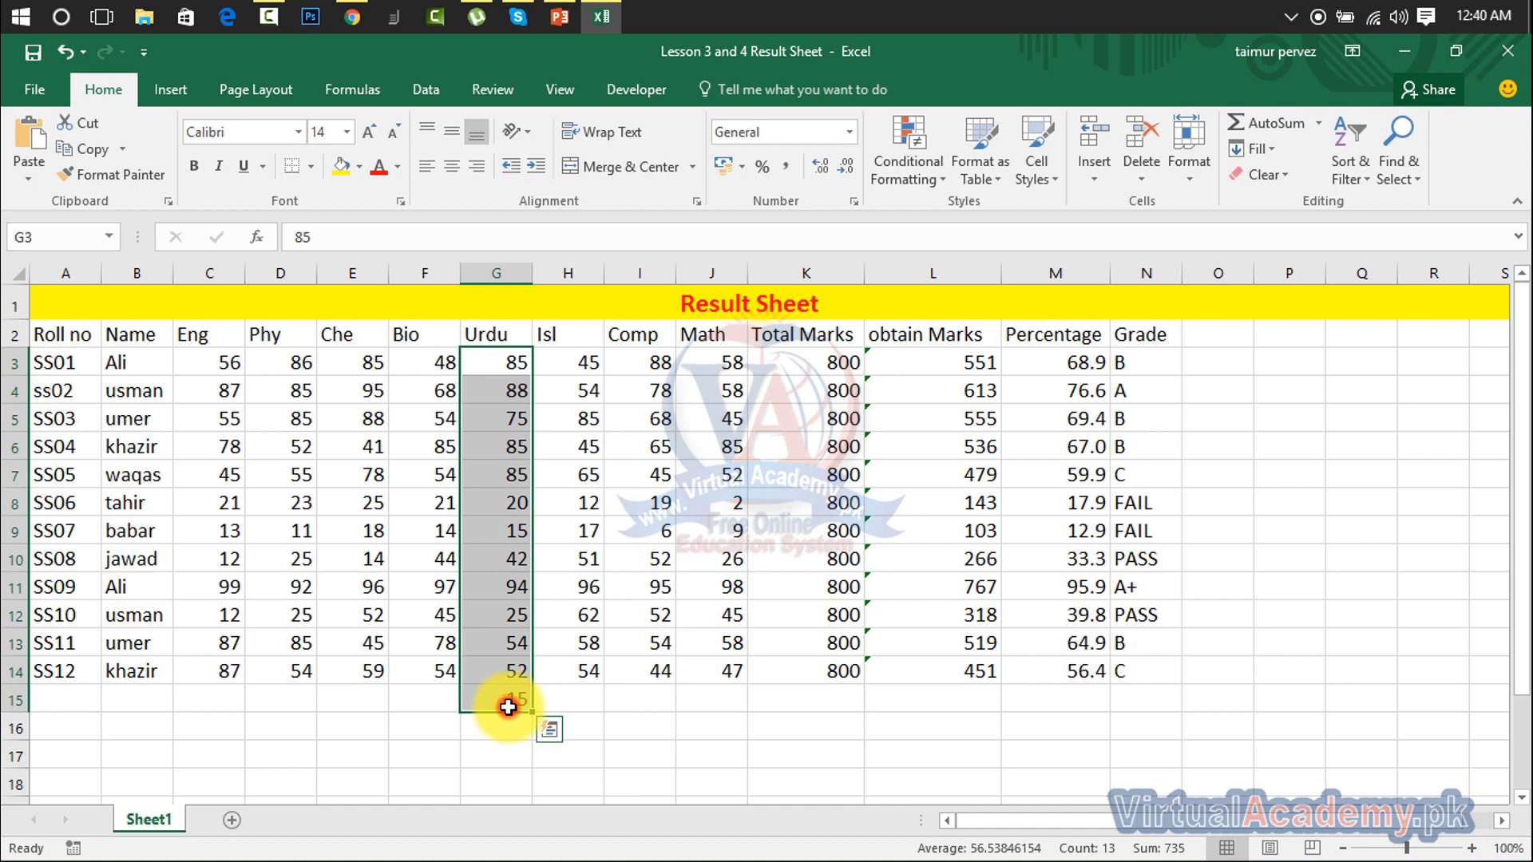
pyautogui.click(508, 707)
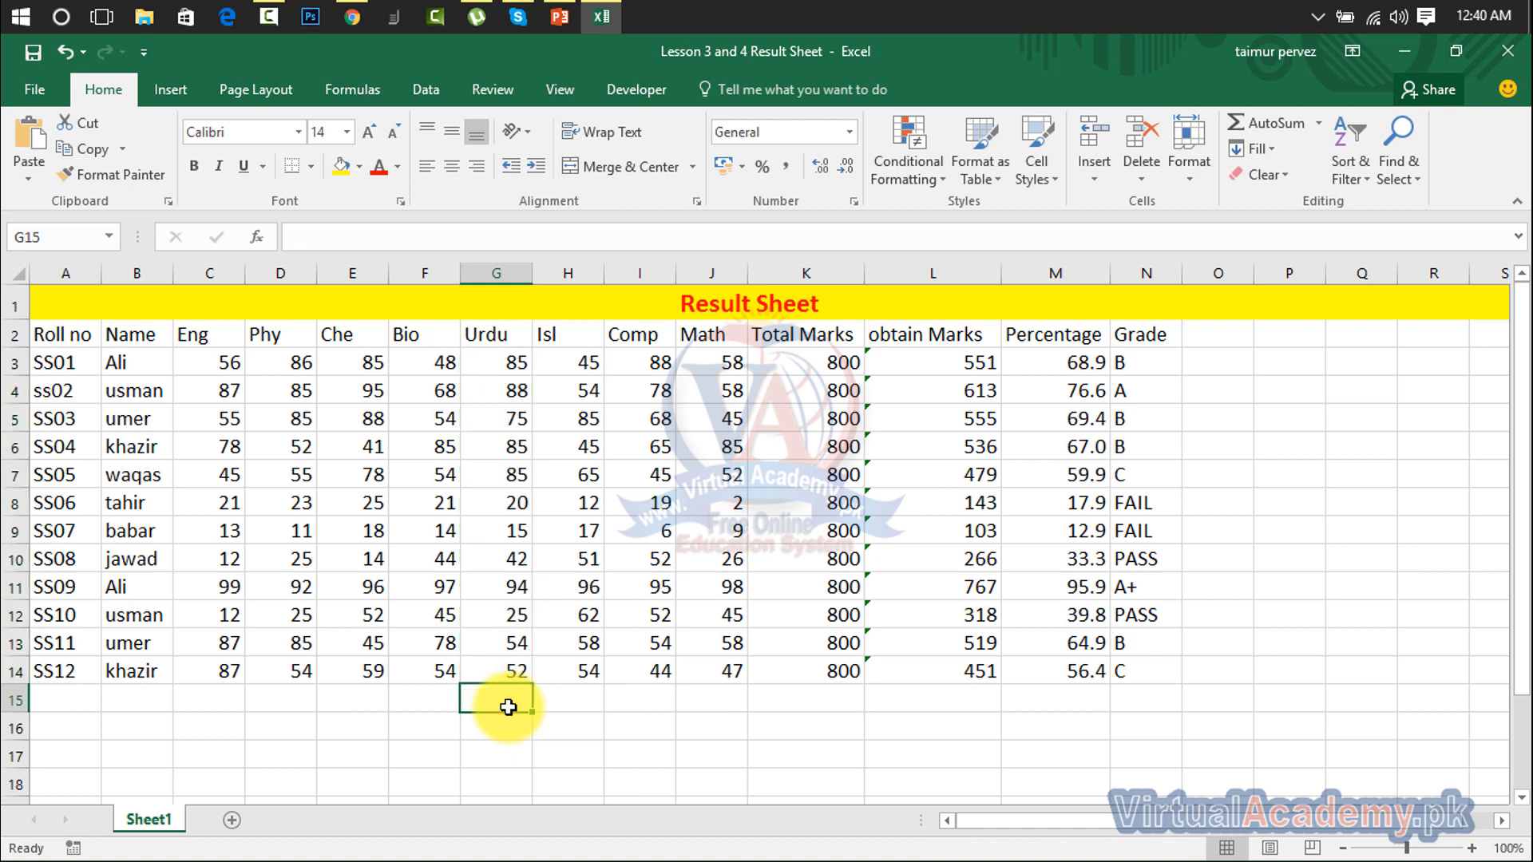
pyautogui.click(554, 701)
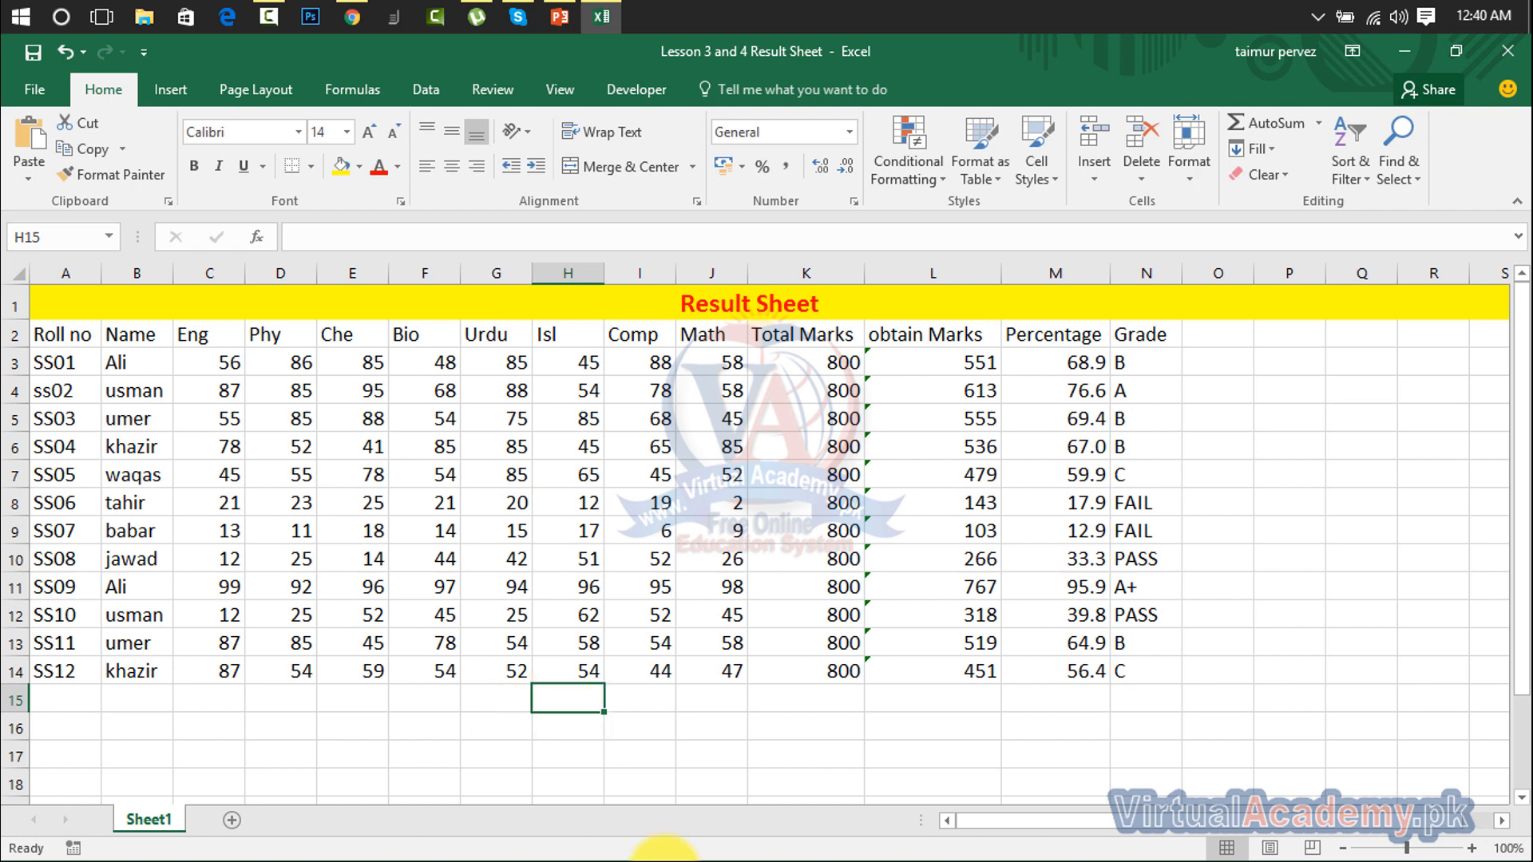
# Step: Hand-type =sum(H3:H14) in H15 to total the Isl marks as 644
pyautogui.write('=')
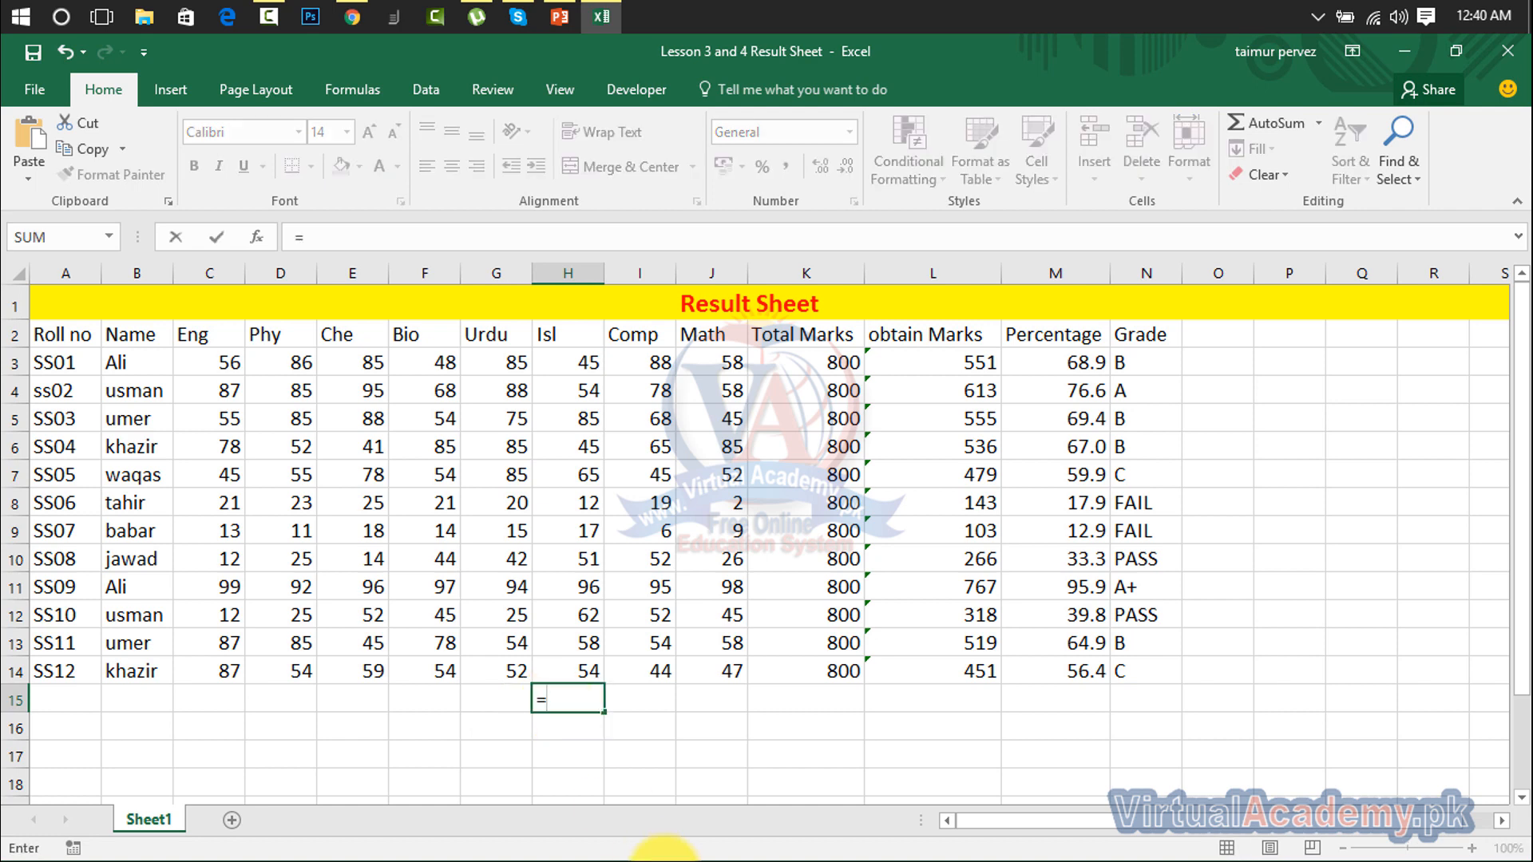
pyautogui.write('sum')
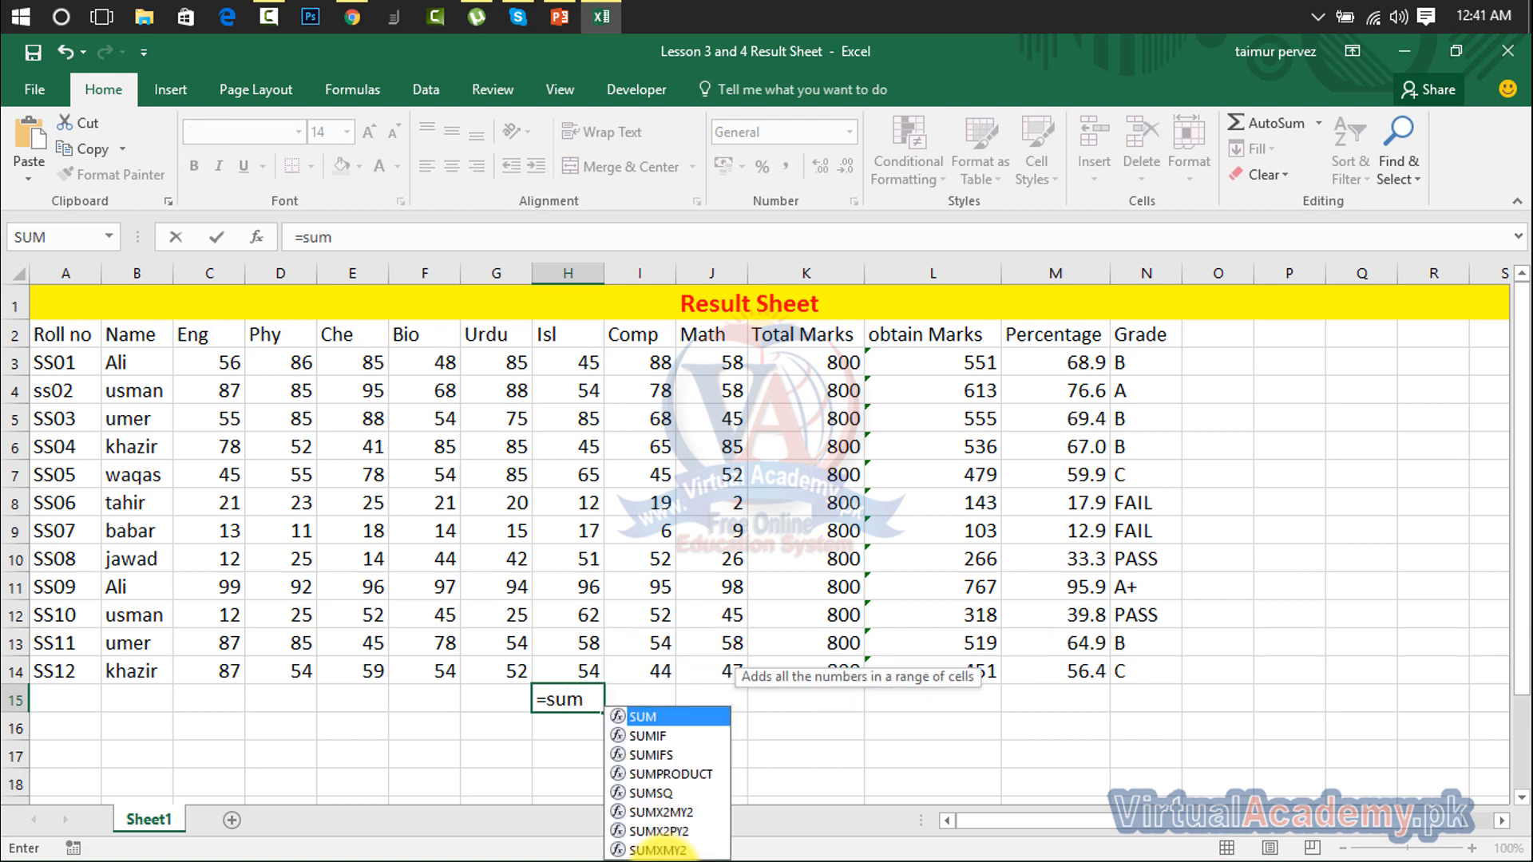
pyautogui.write('(')
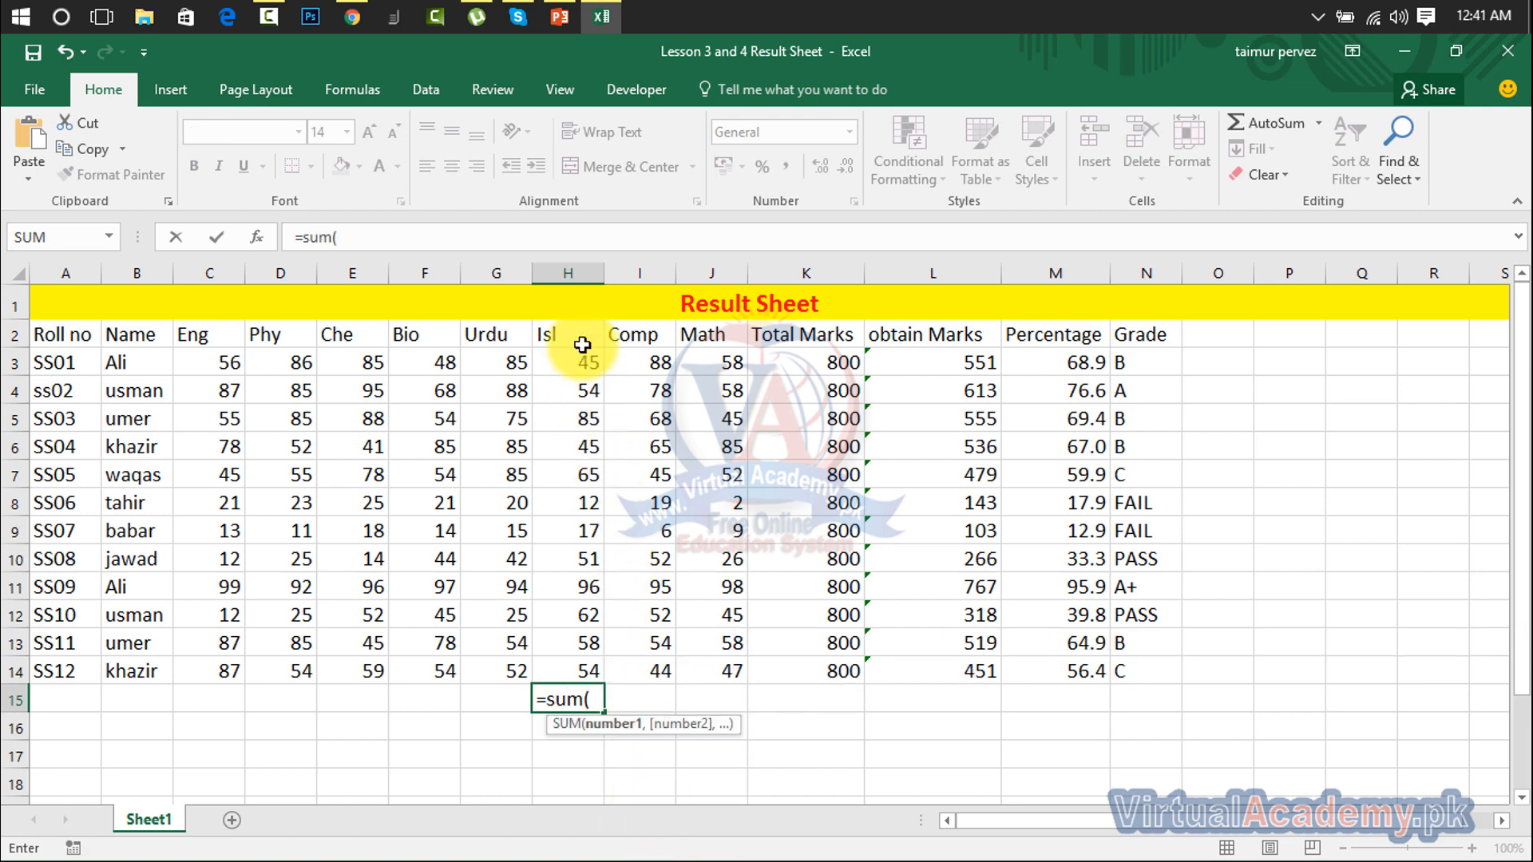
pyautogui.moveTo(581, 368); pyautogui.dragTo(582, 669)
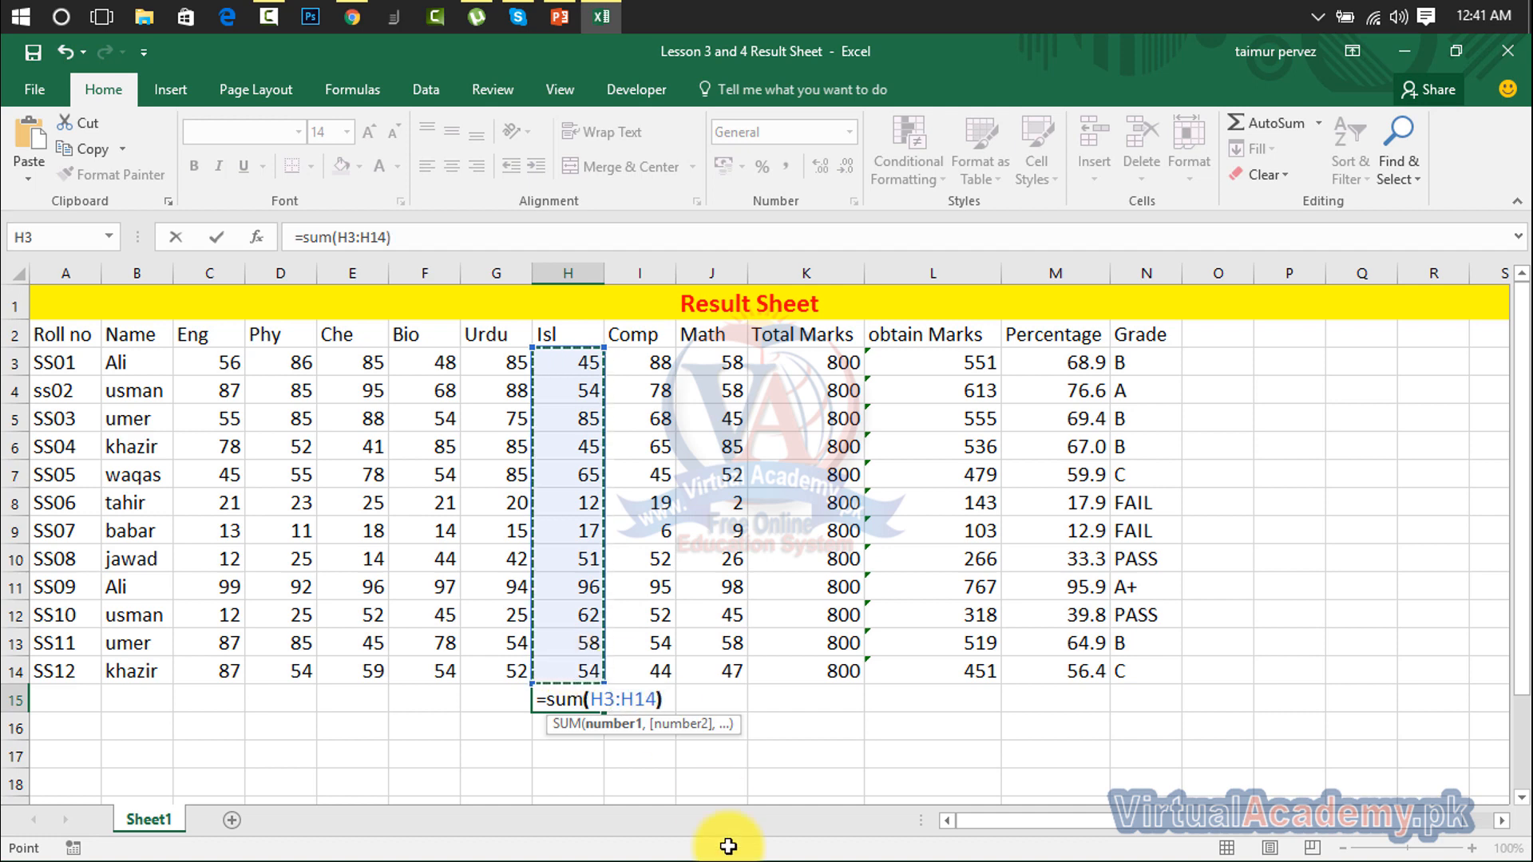
pyautogui.write(')')
pyautogui.press('Return')
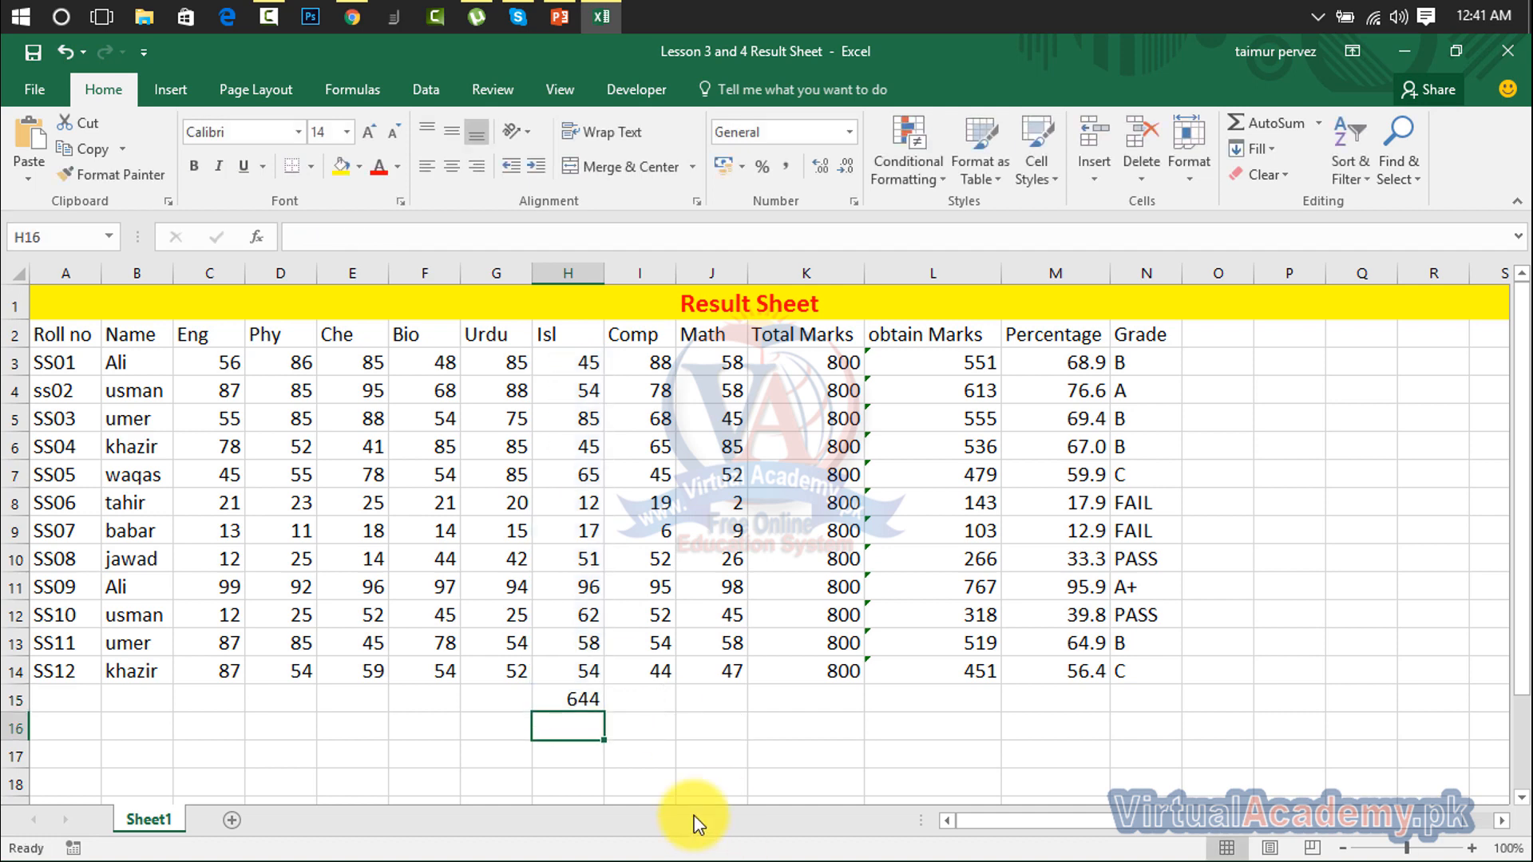
pyautogui.click(577, 698)
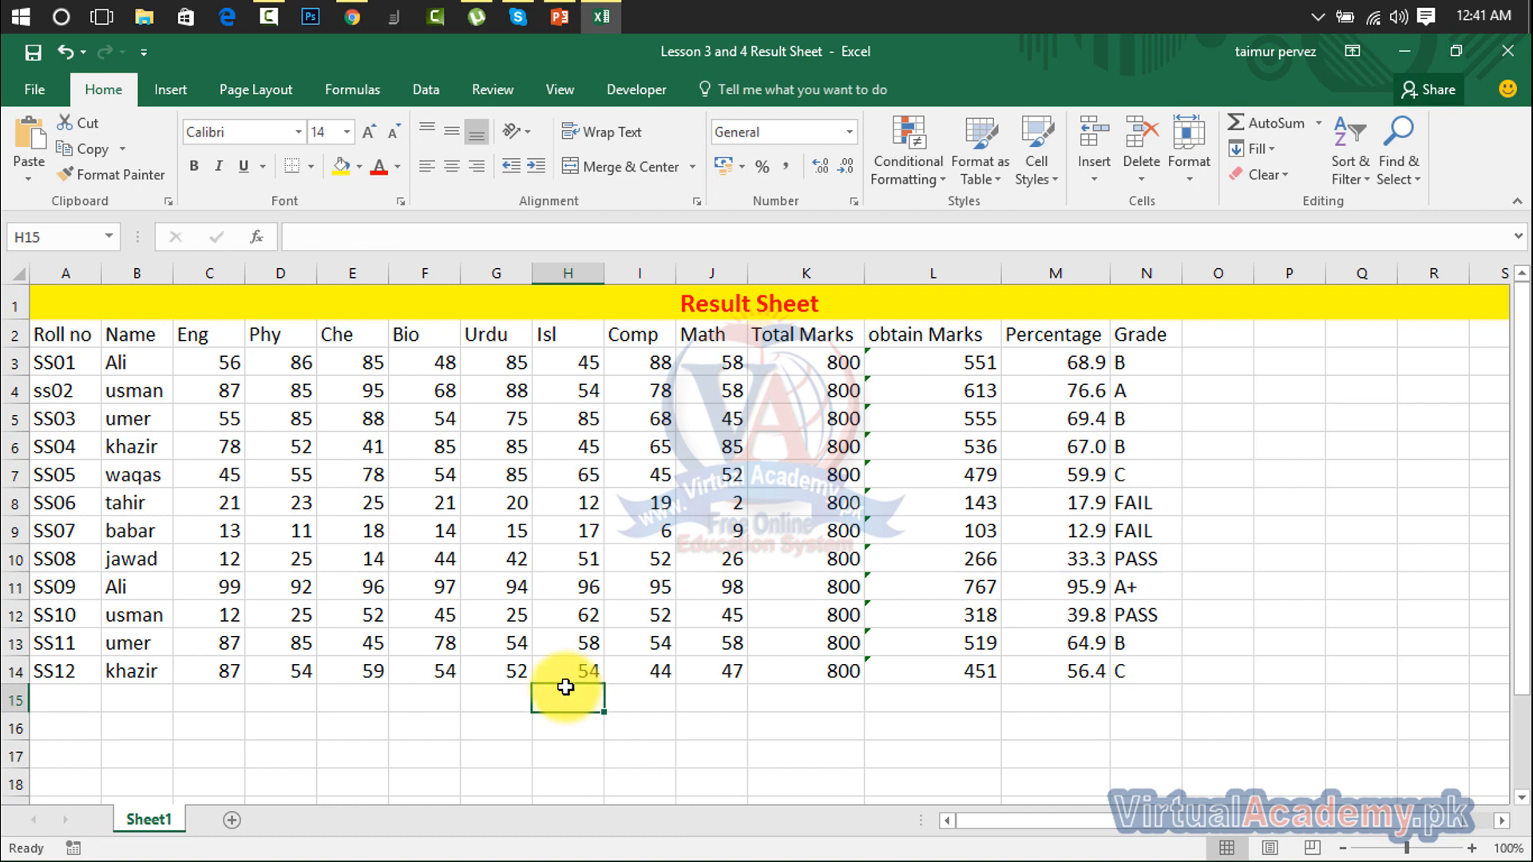
pyautogui.moveTo(297, 356)
pyautogui.mouseDown()
pyautogui.moveTo(520, 507)
pyautogui.moveTo(695, 565)
pyautogui.moveTo(699, 654)
pyautogui.mouseUp()
# Step: Enter =SUM(C3:J14) in I16 for a grand total of 5301 across all marks
pyautogui.click(628, 723)
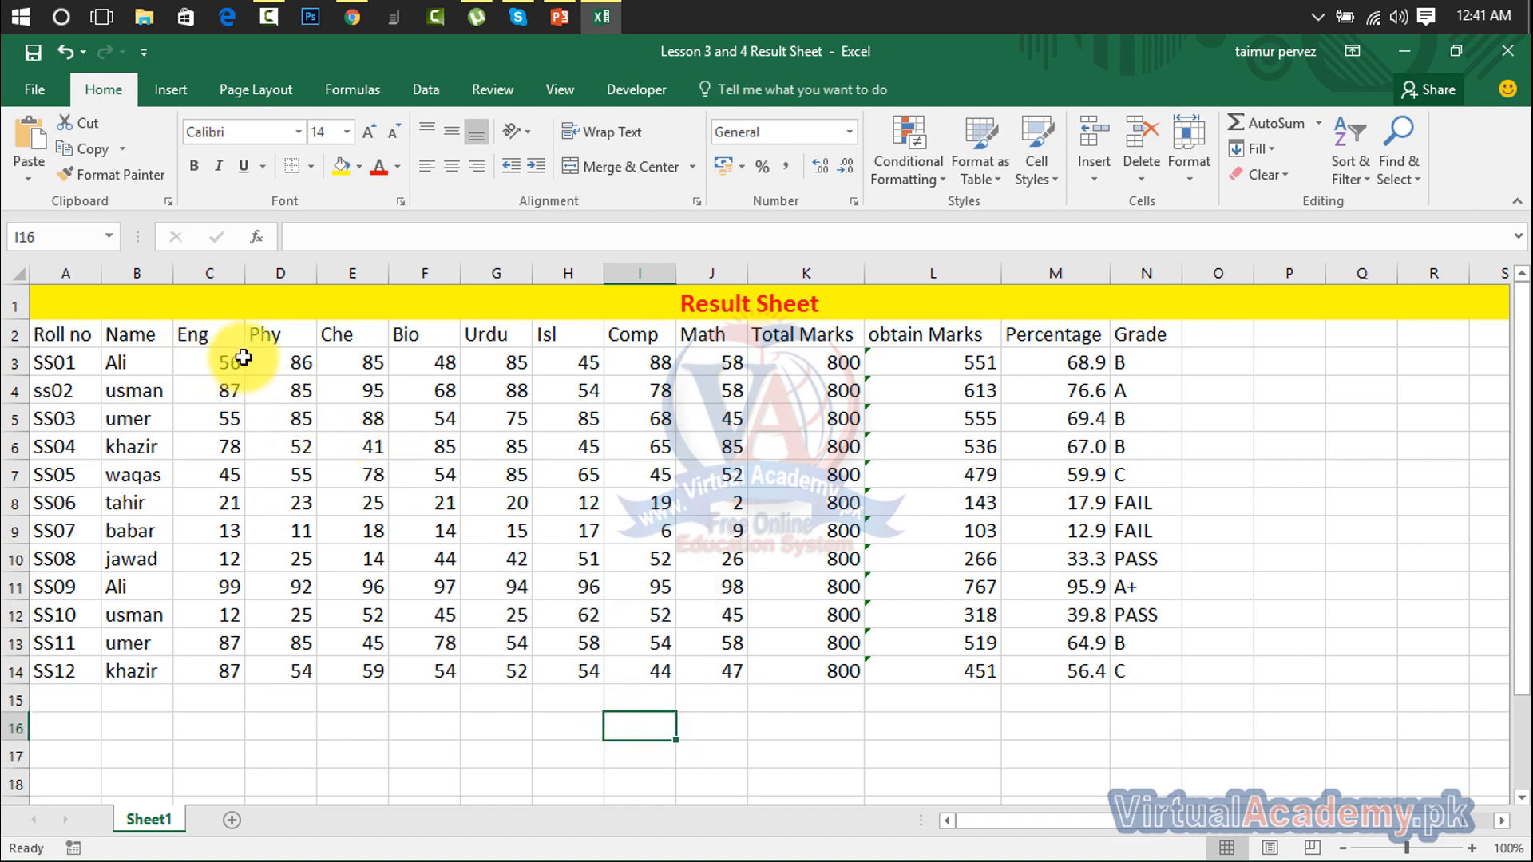
pyautogui.write('=sum')
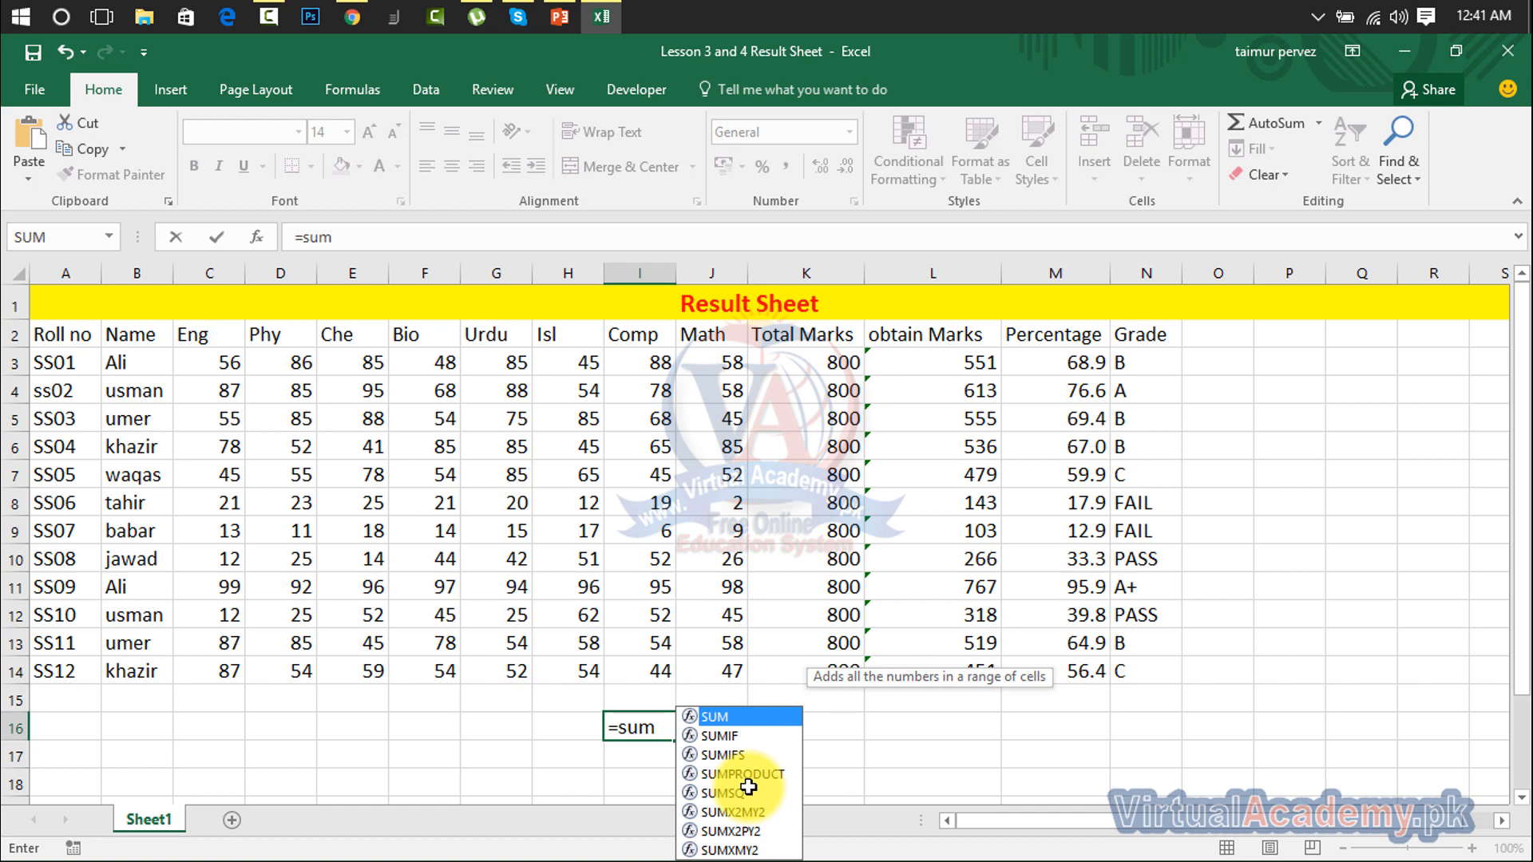
pyautogui.write('(')
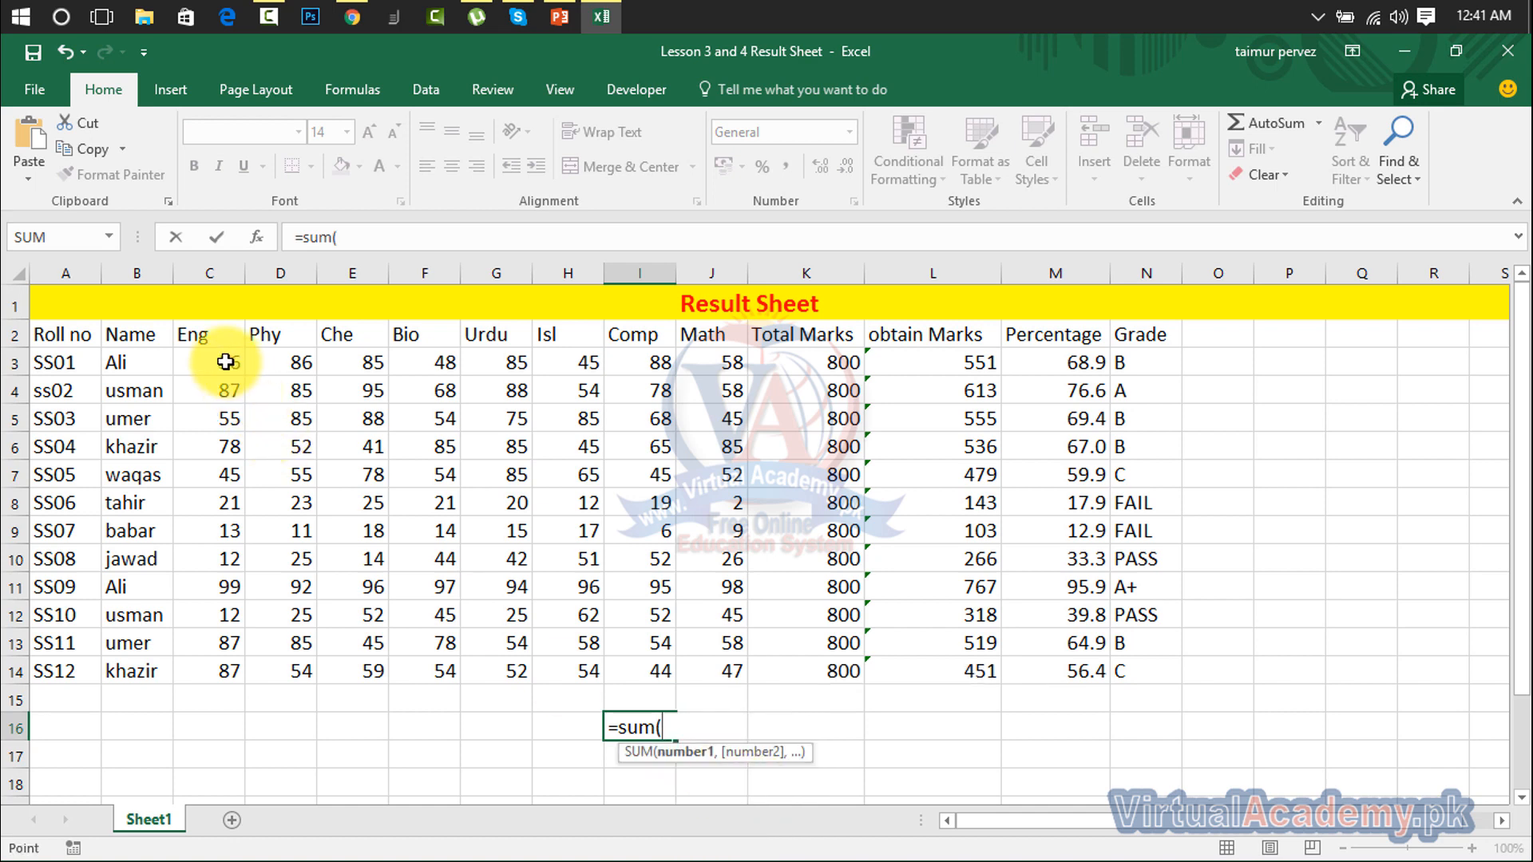
pyautogui.moveTo(226, 362); pyautogui.dragTo(702, 671)
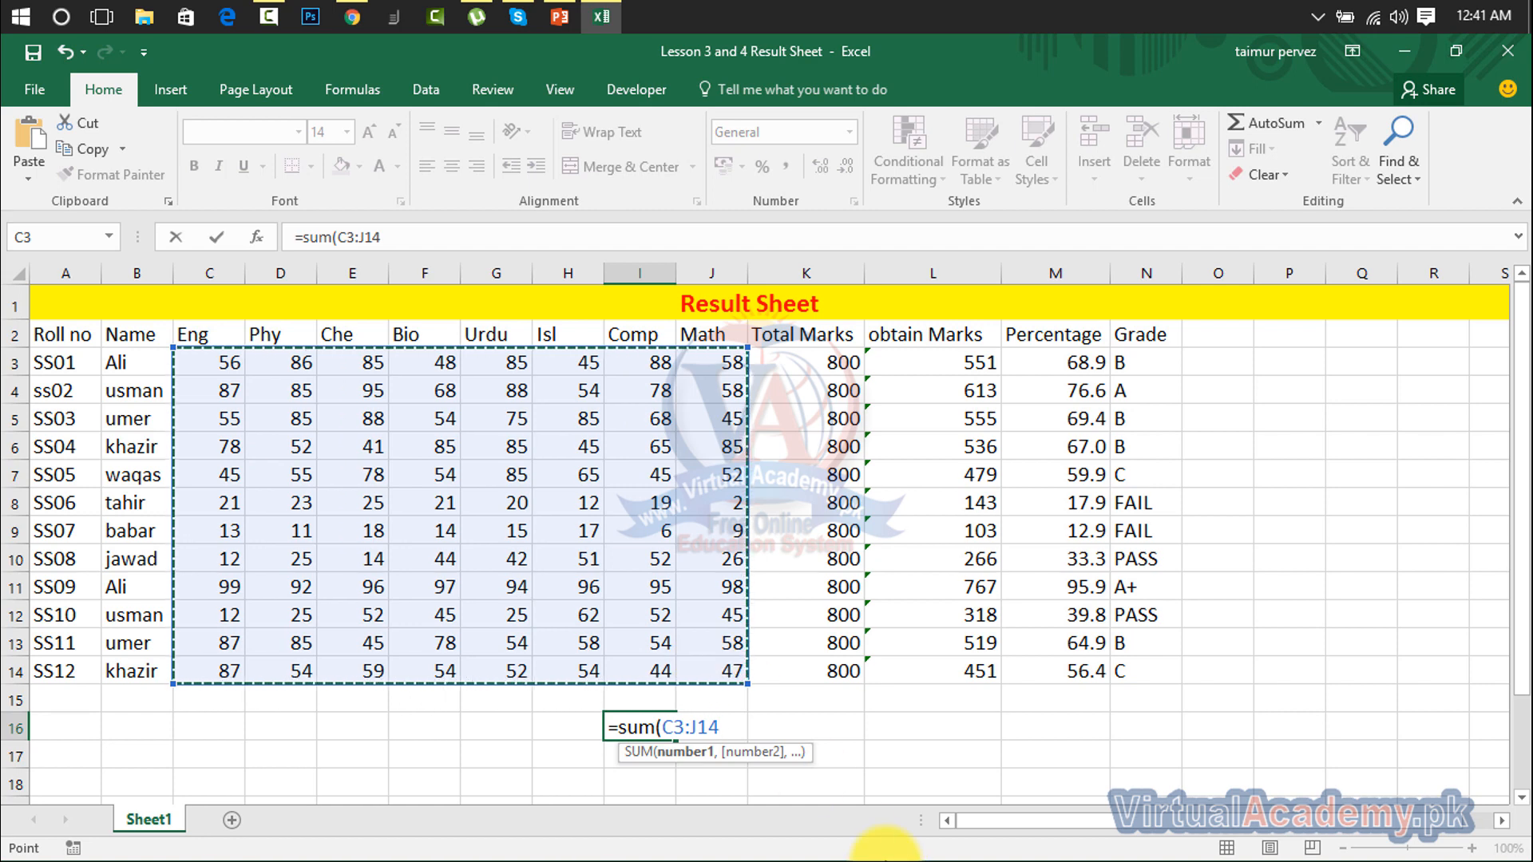
pyautogui.write(')')
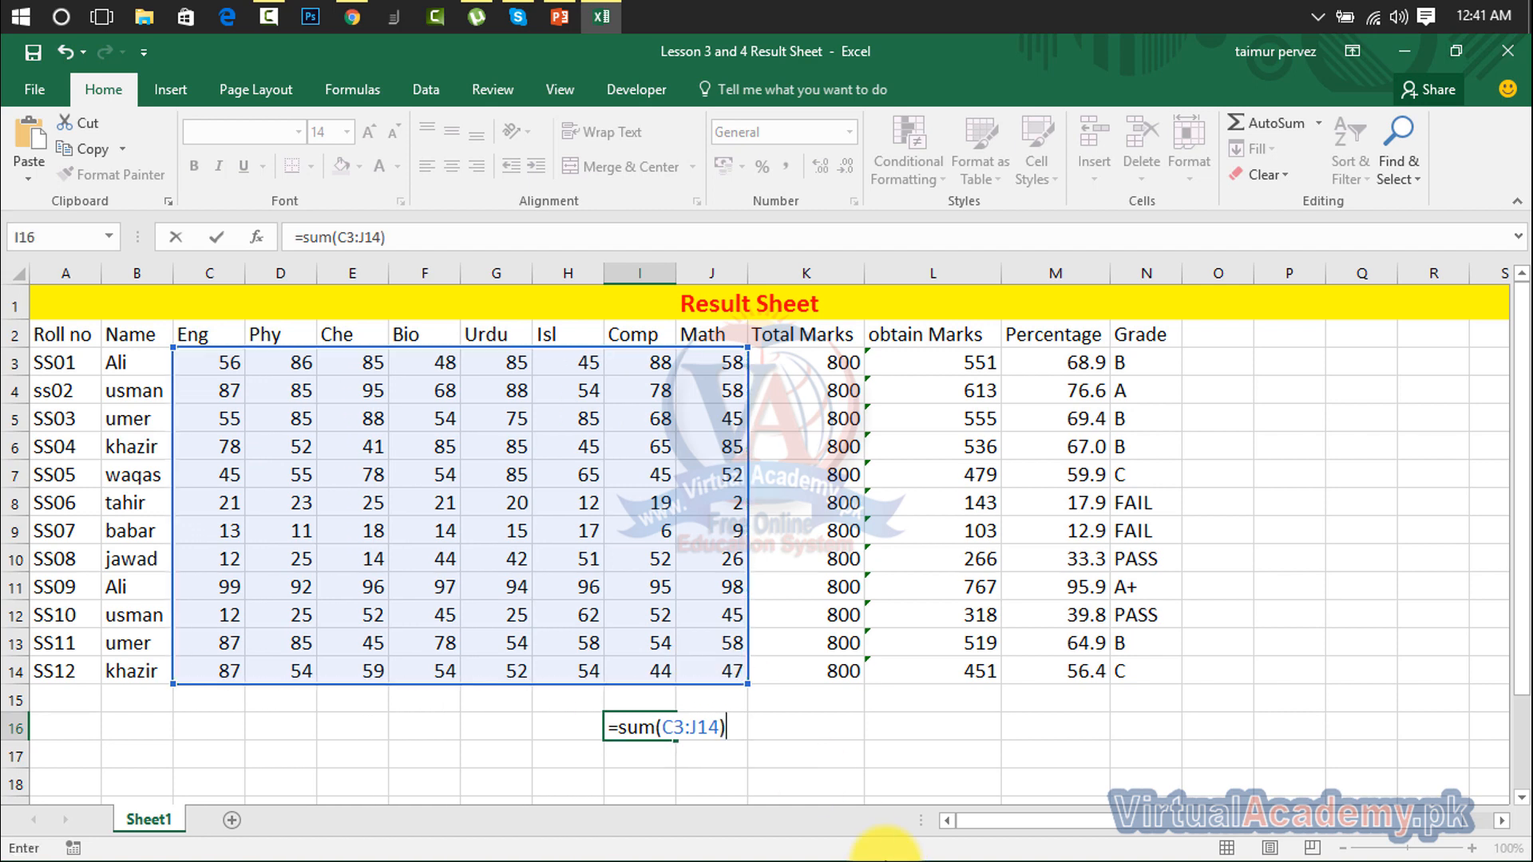
pyautogui.press('Return')
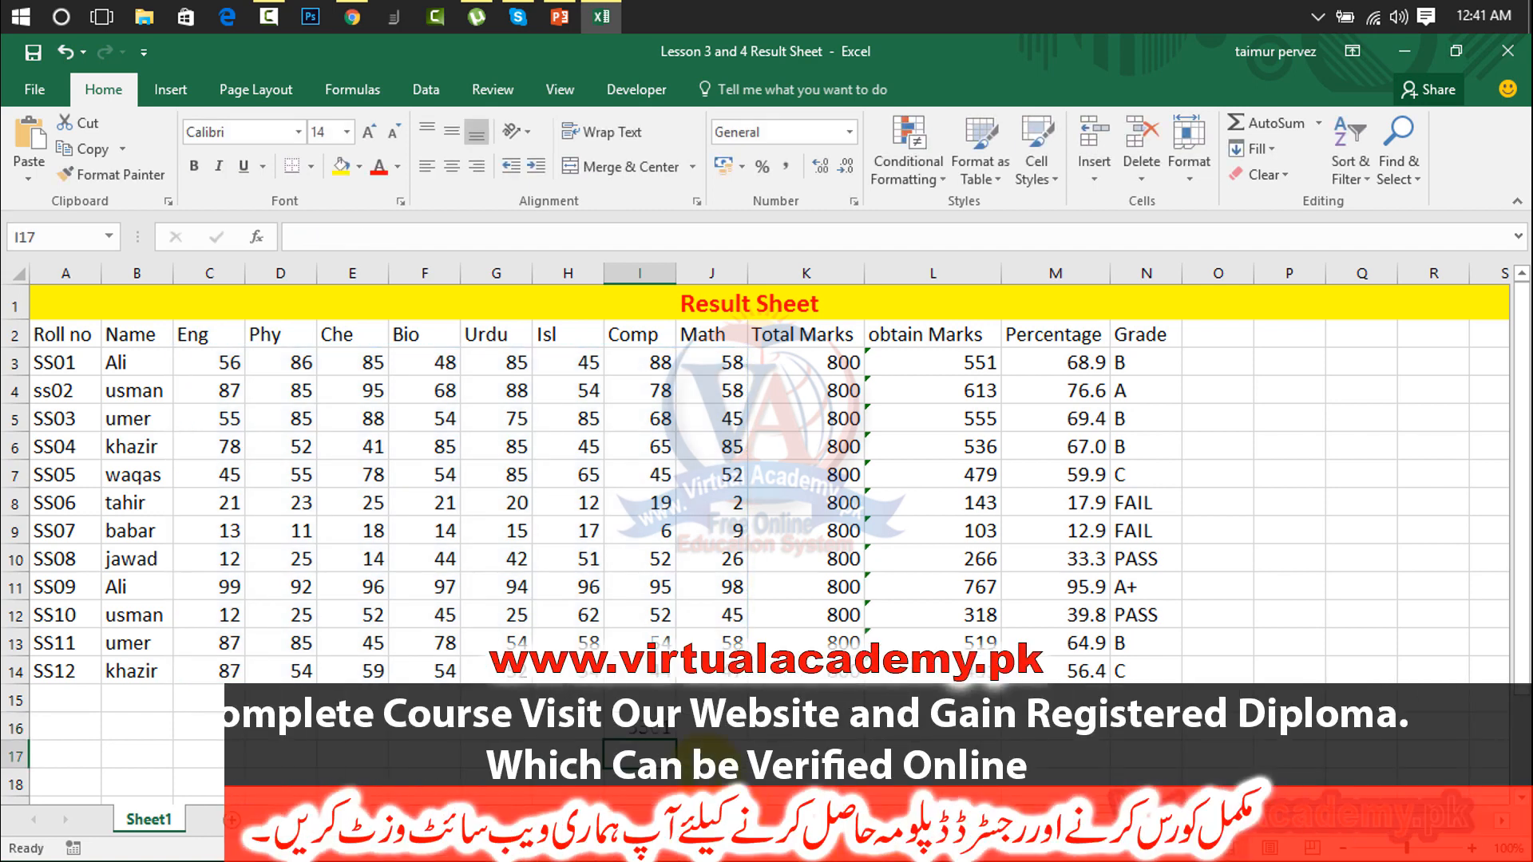
pyautogui.click(647, 736)
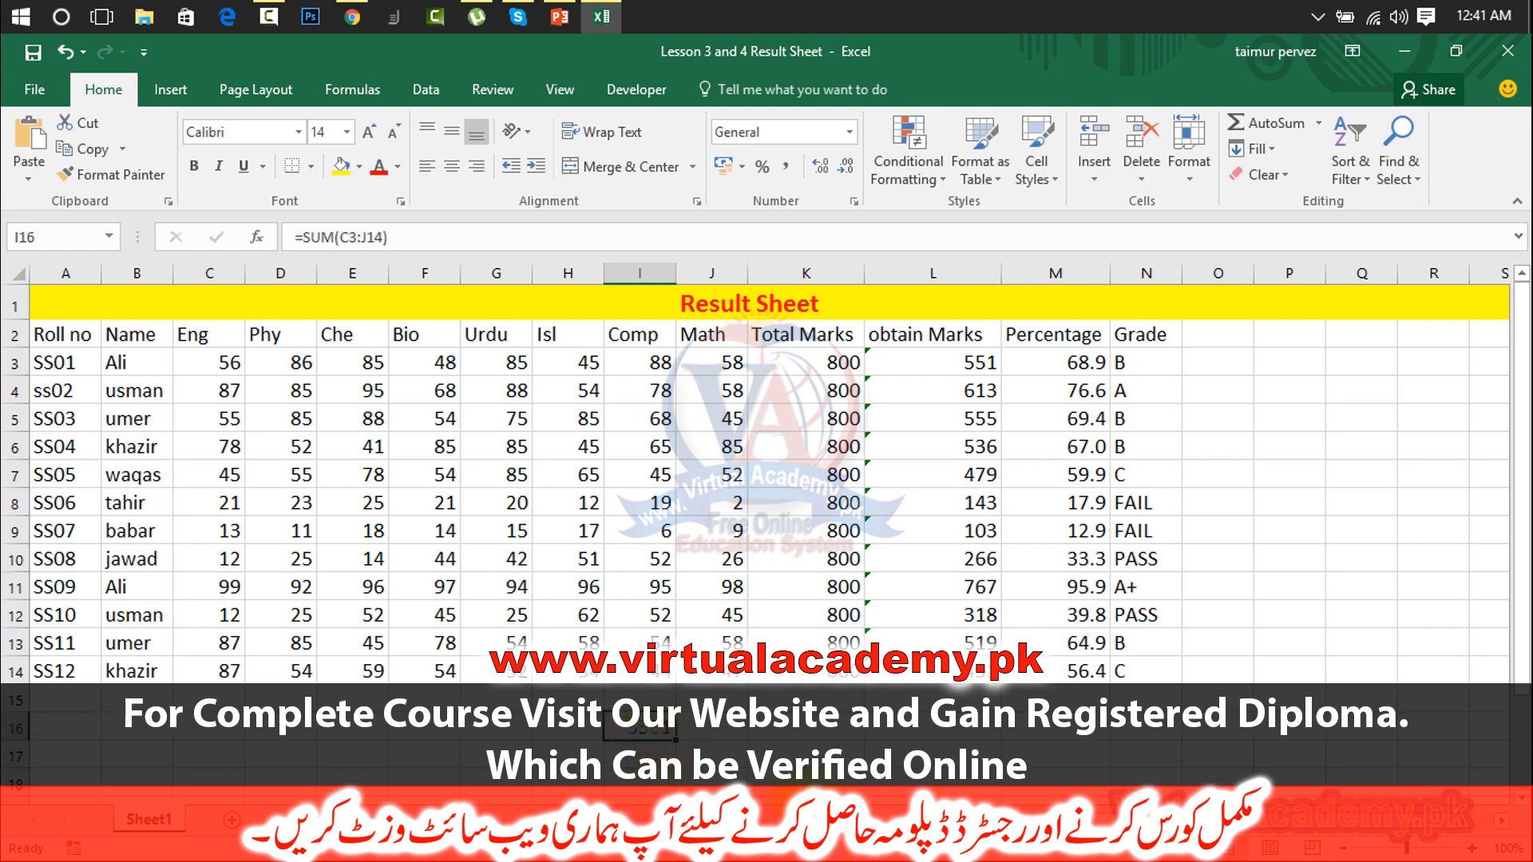
pyautogui.click(567, 739)
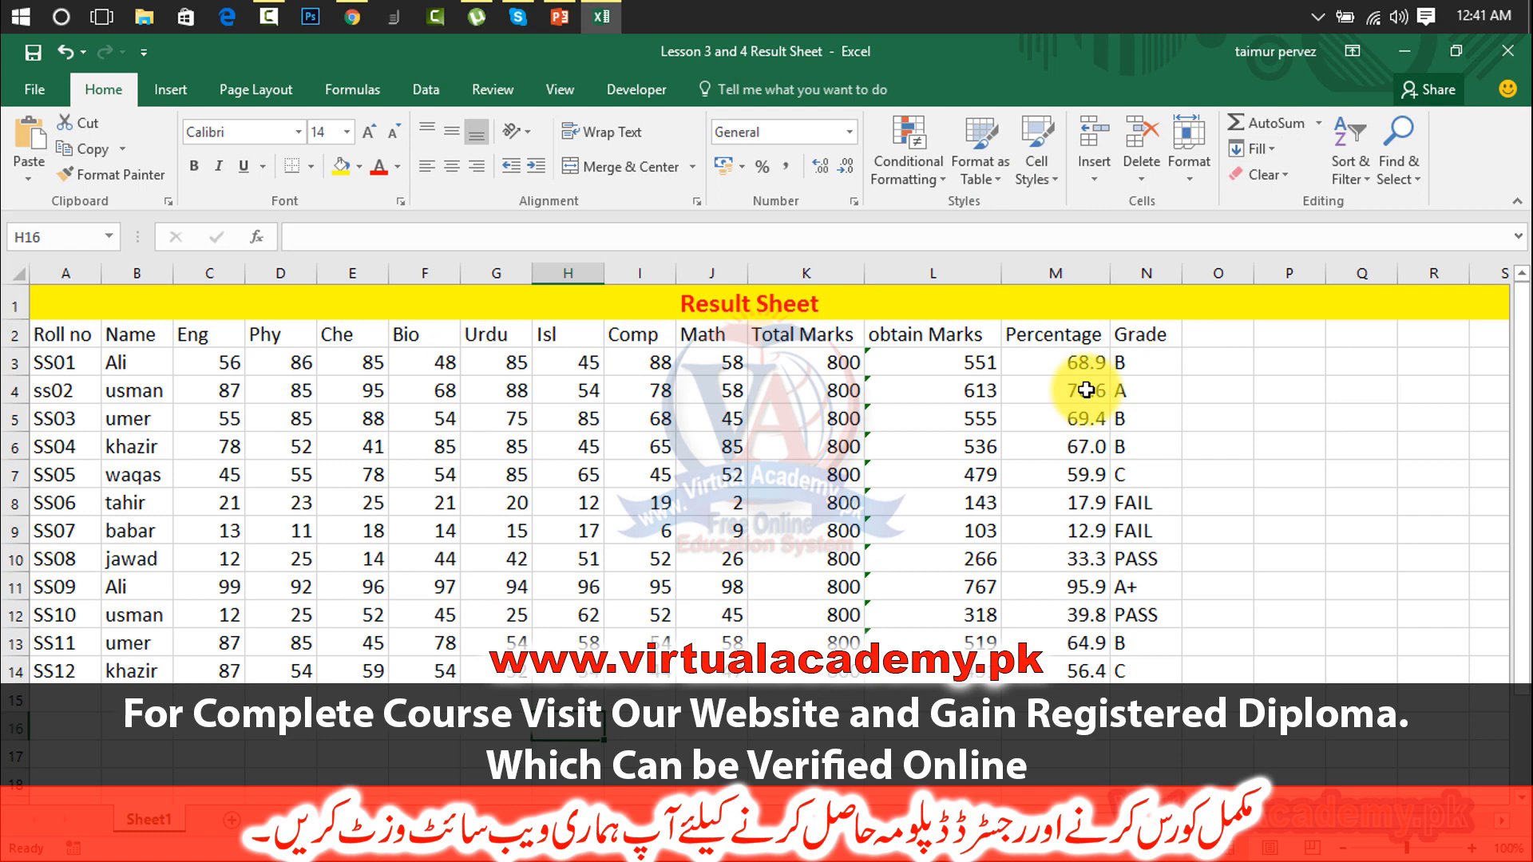
pyautogui.moveTo(1079, 419); pyautogui.dragTo(1326, 138)
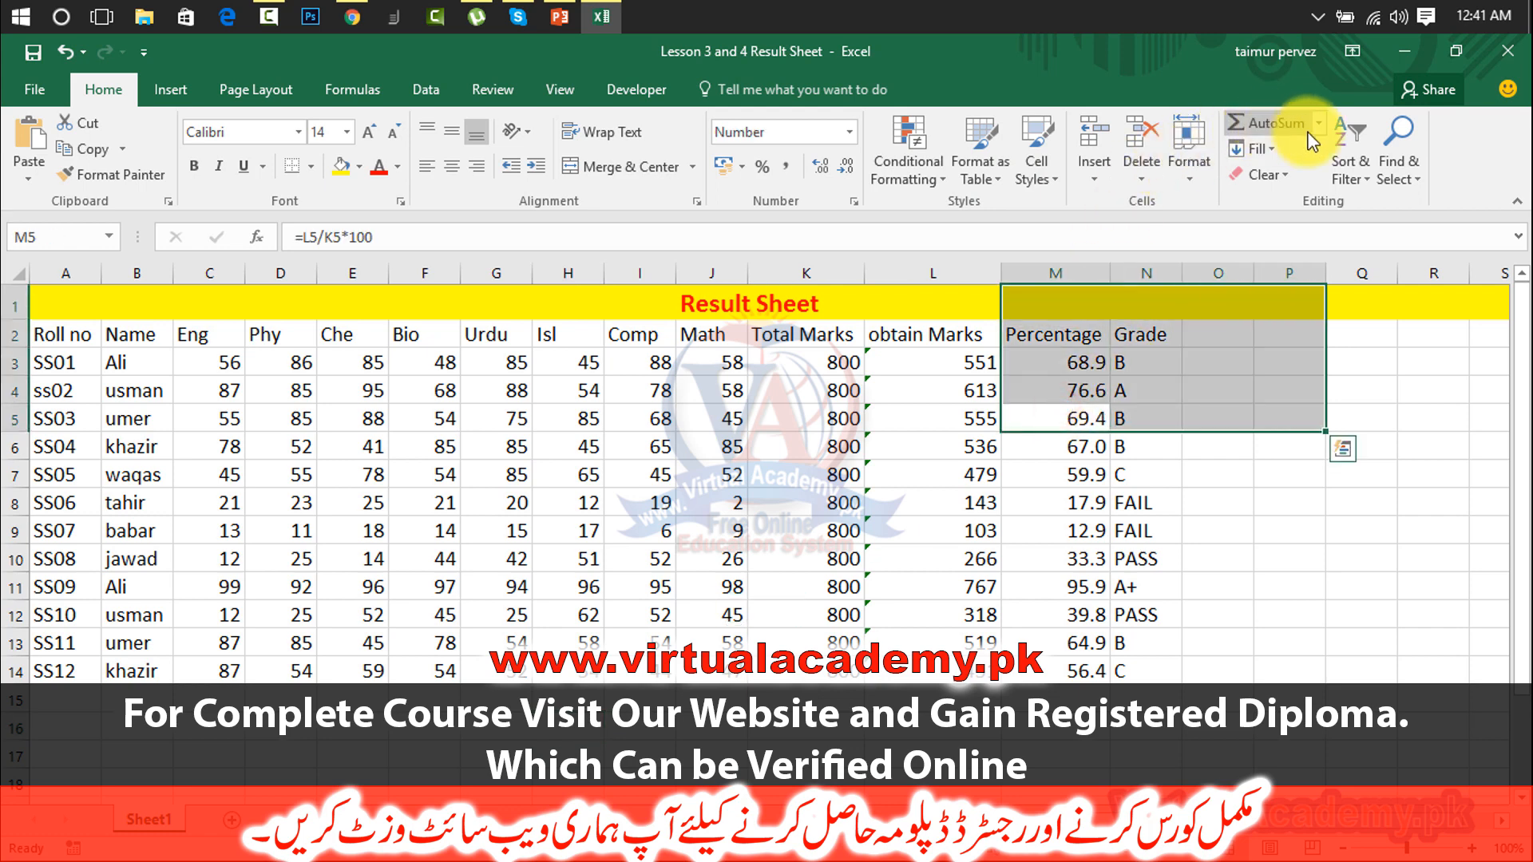
pyautogui.click(1322, 130)
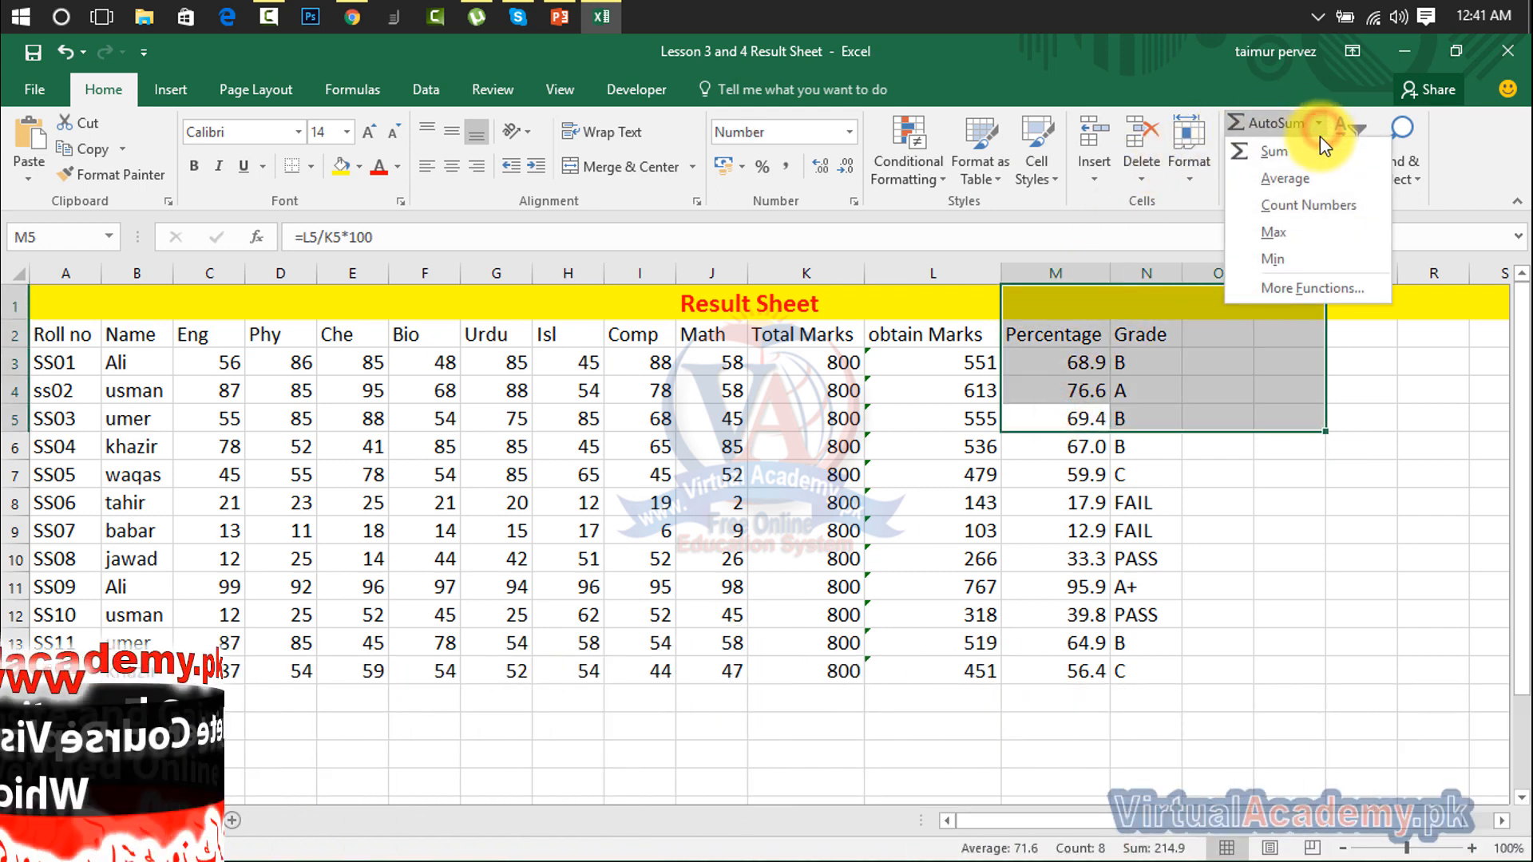
pyautogui.click(882, 603)
pyautogui.click(432, 727)
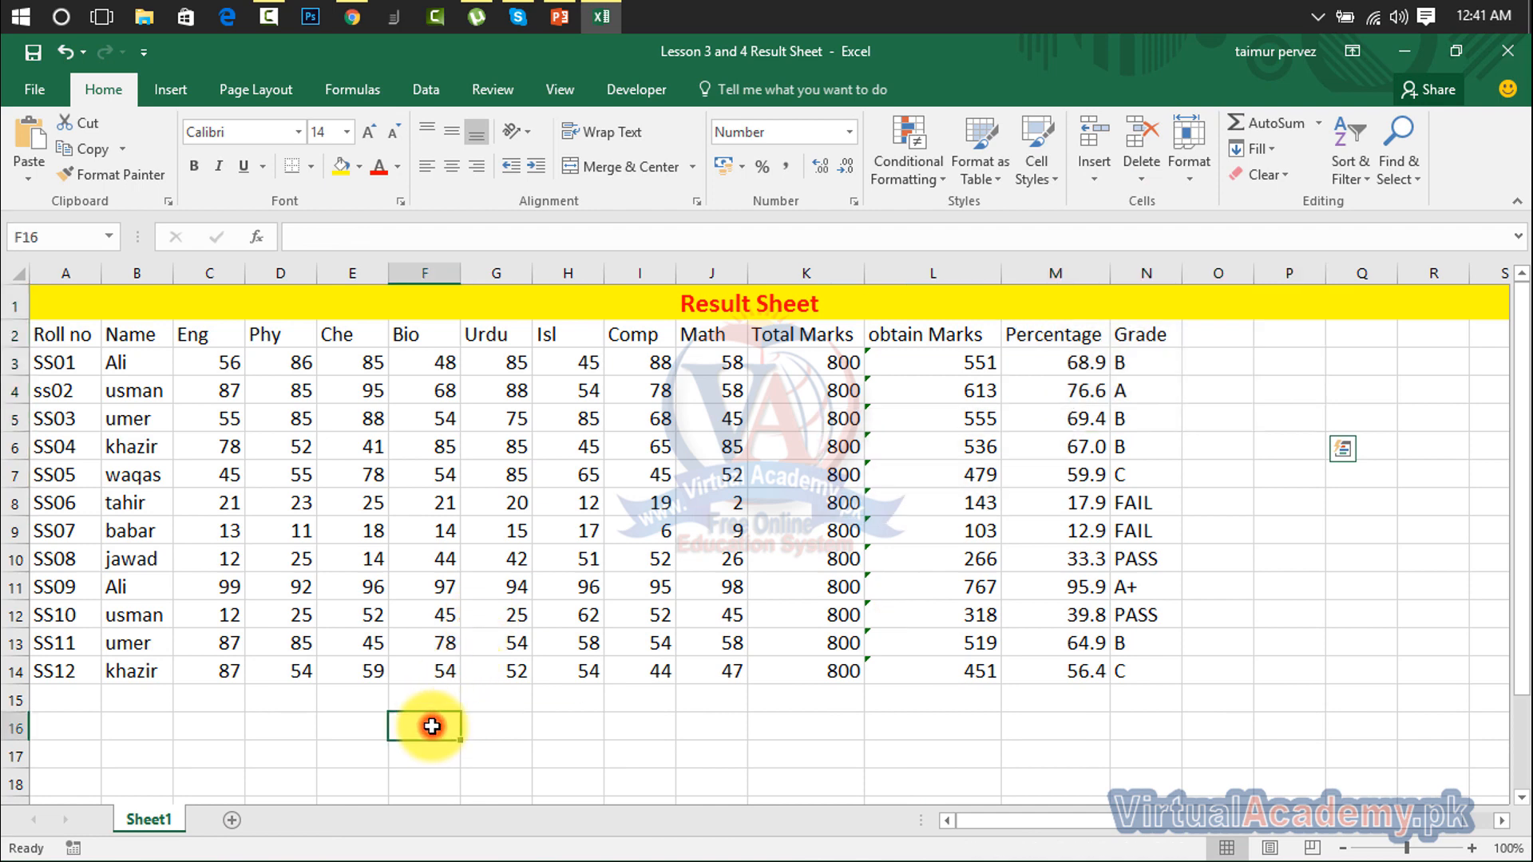
pyautogui.write('=')
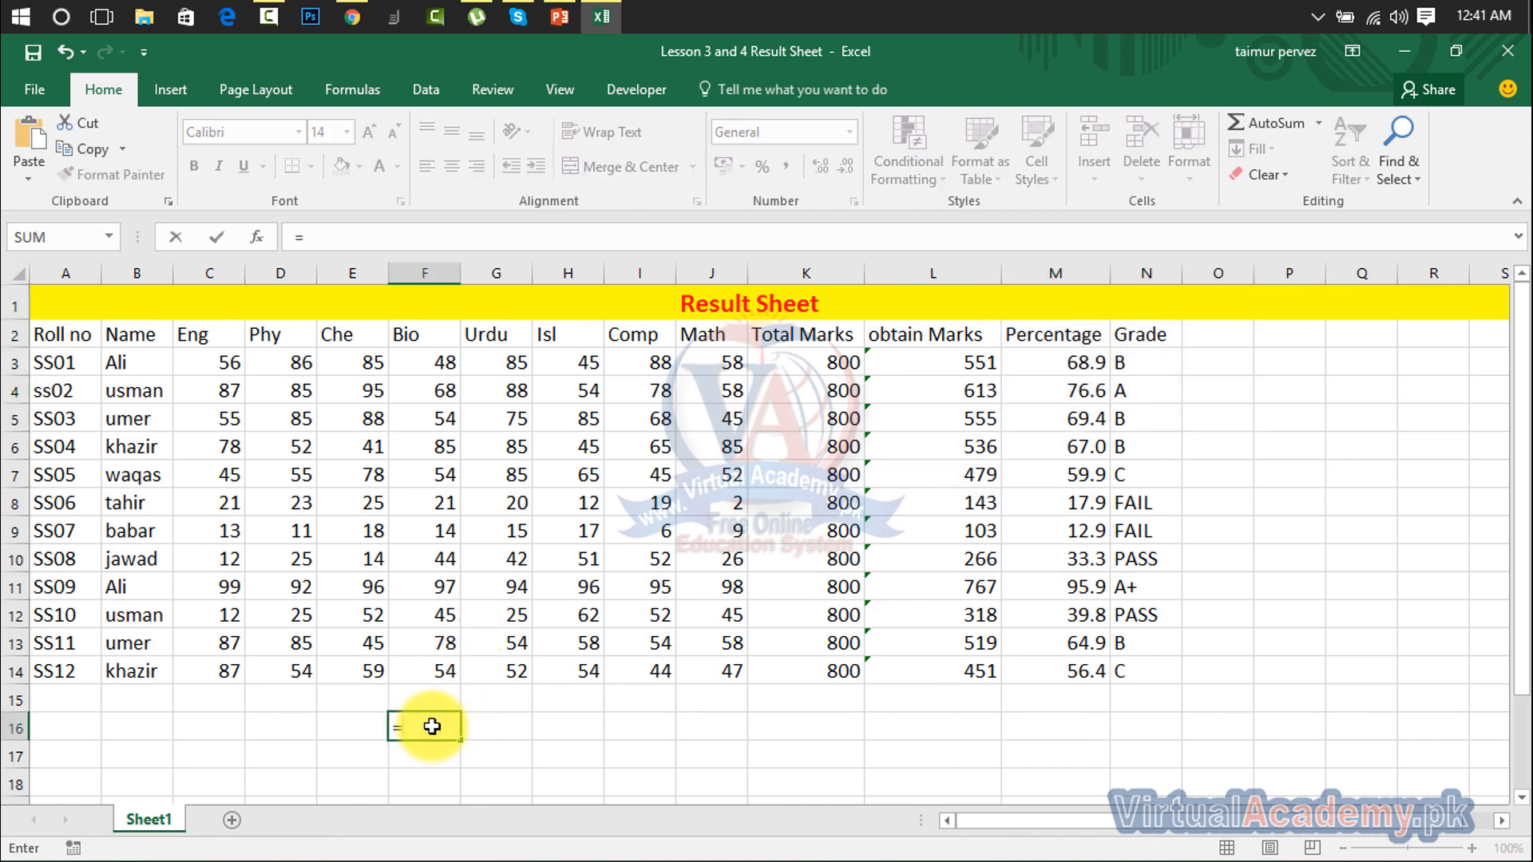
pyautogui.write('a')
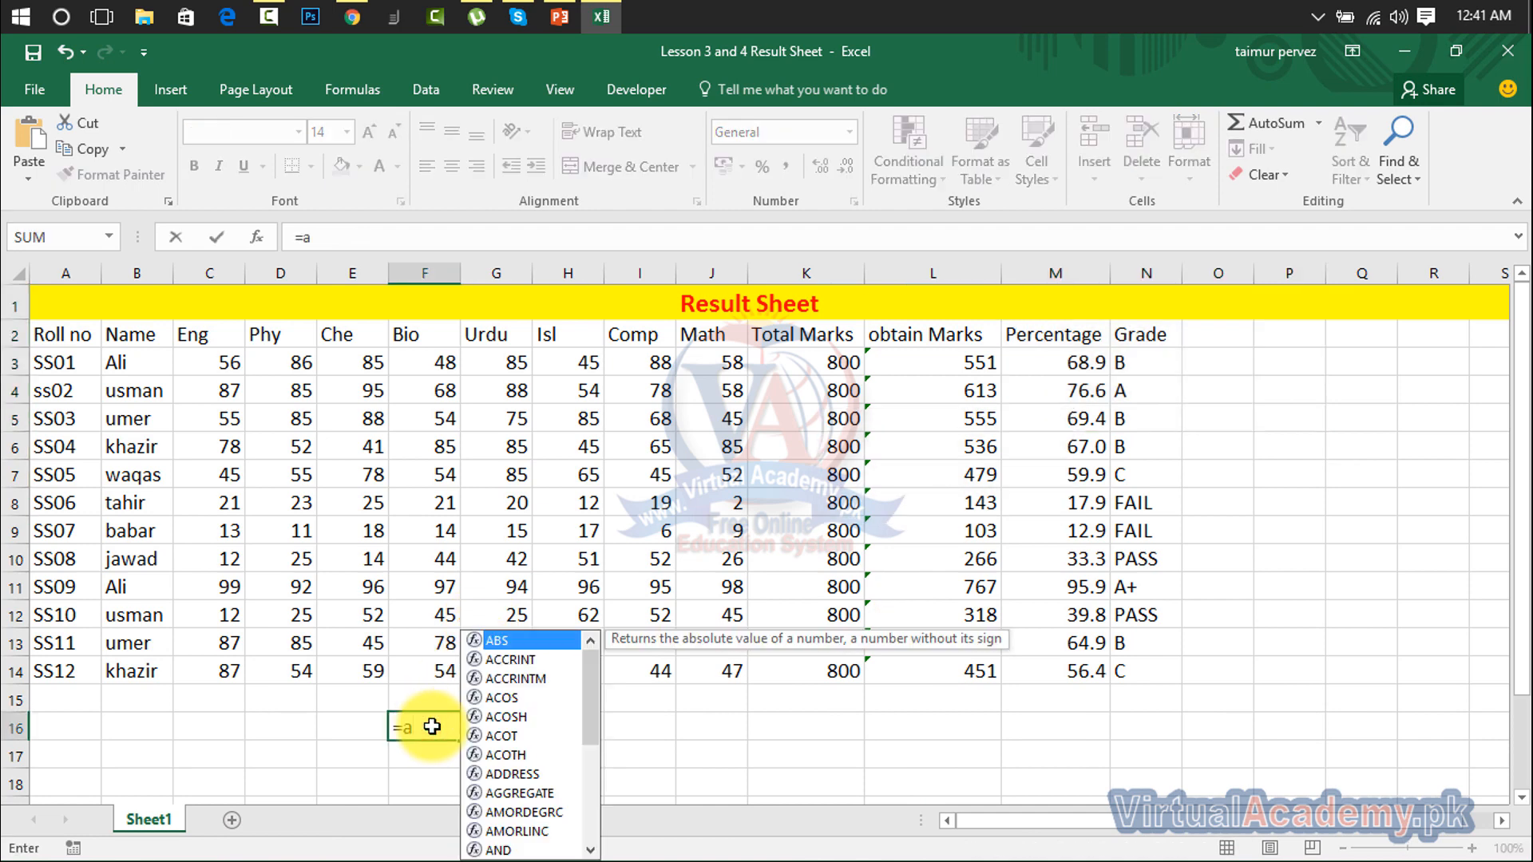
pyautogui.write('varege(')
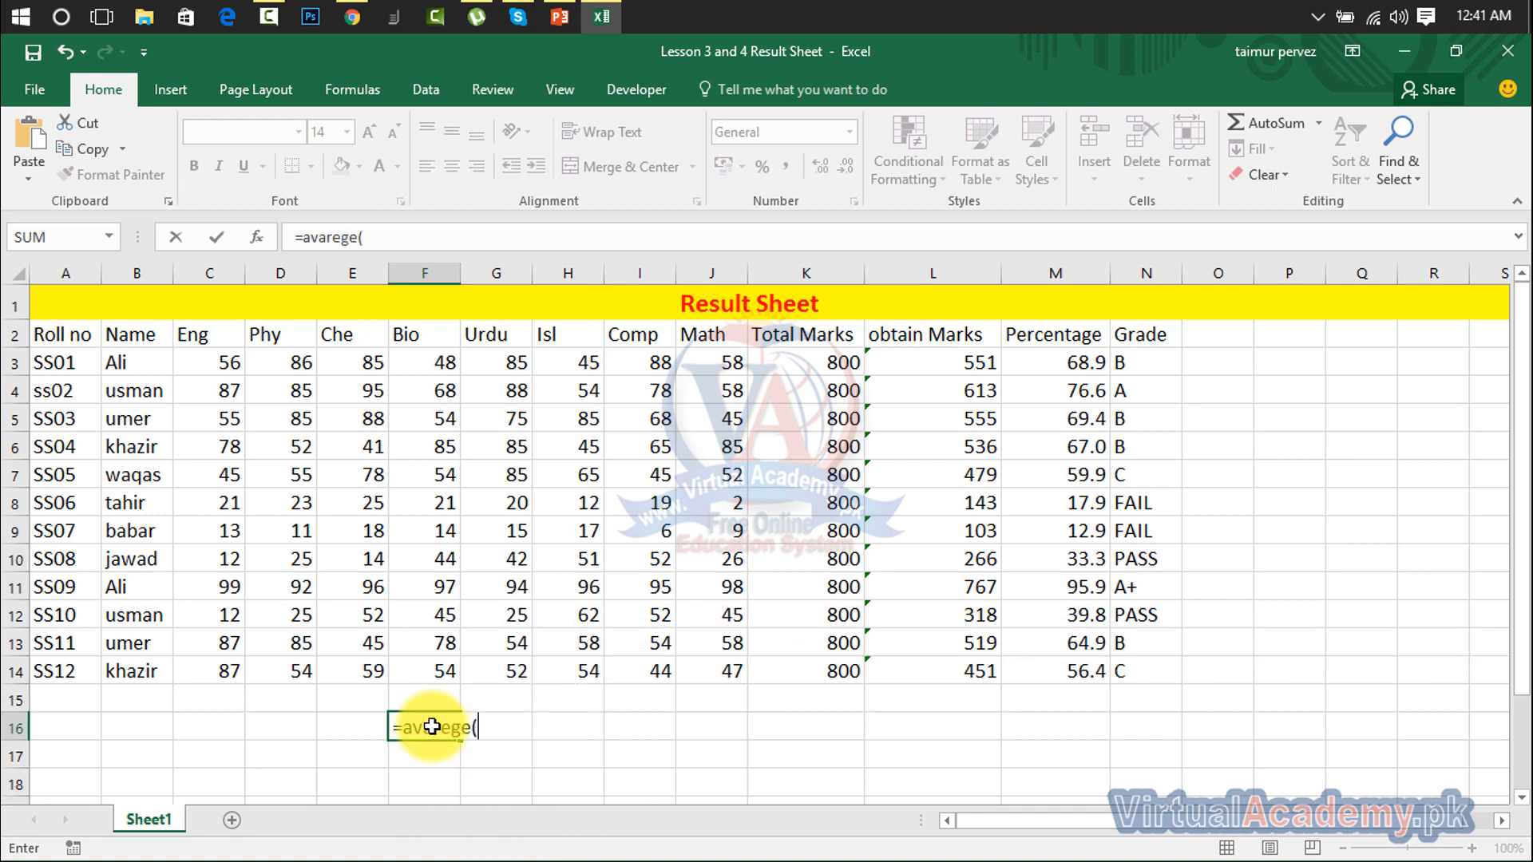
pyautogui.moveTo(226, 364); pyautogui.dragTo(720, 663)
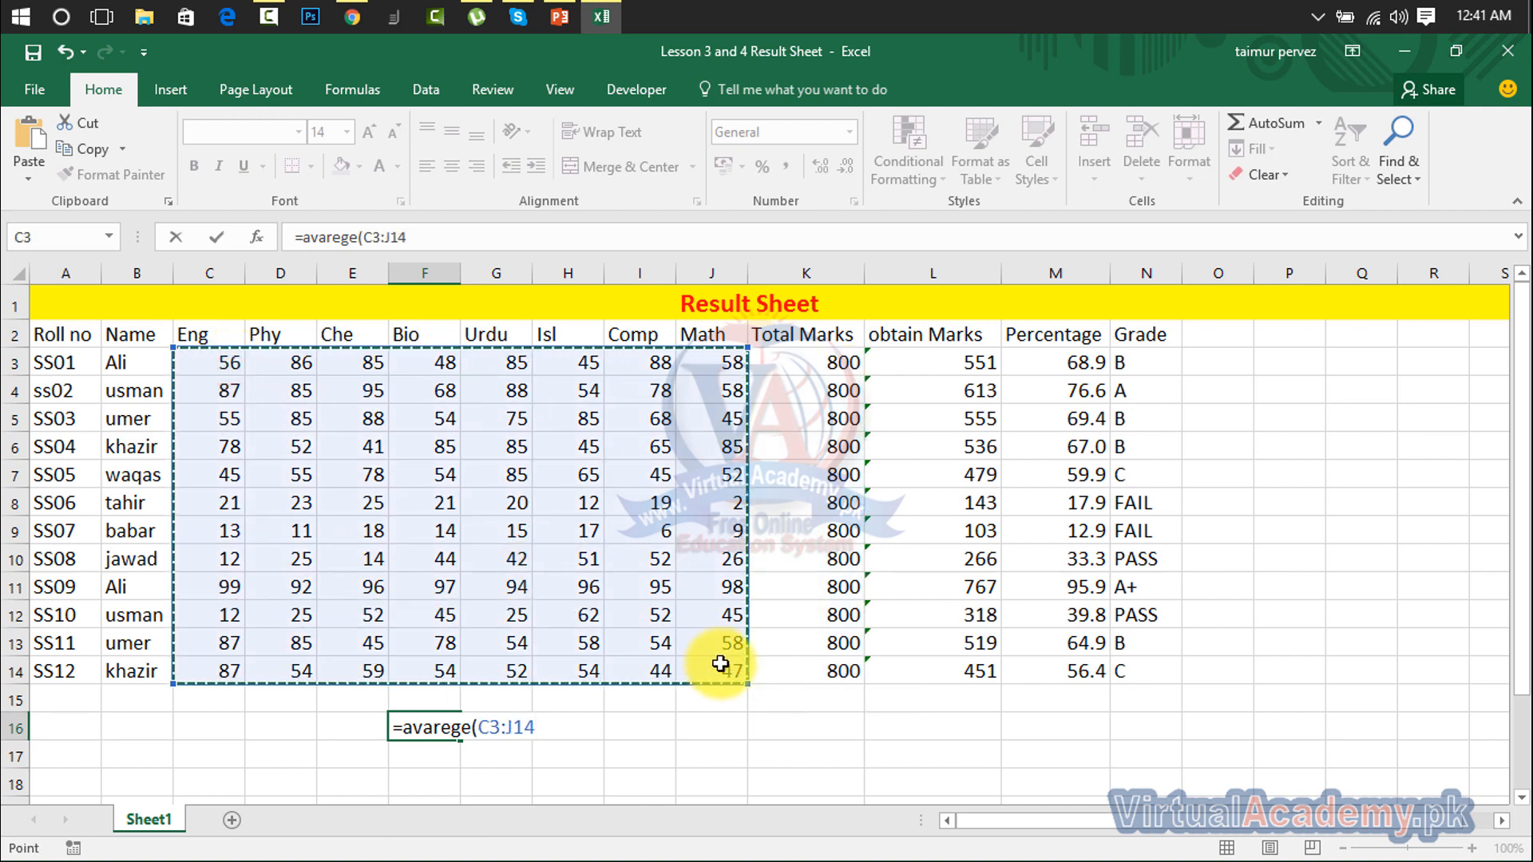
pyautogui.write(')')
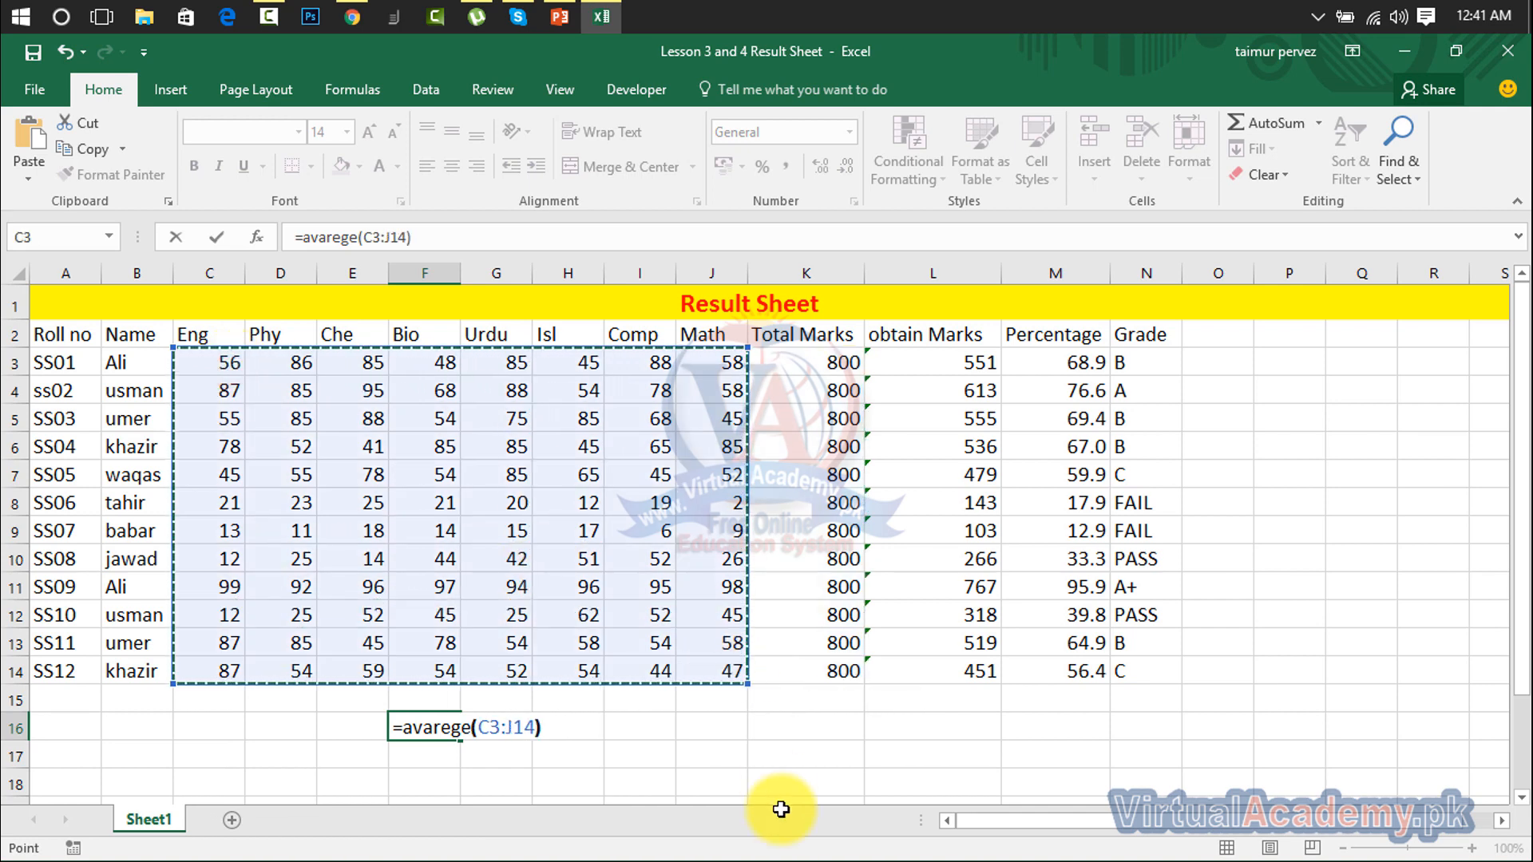
pyautogui.press('Return')
pyautogui.click(453, 729)
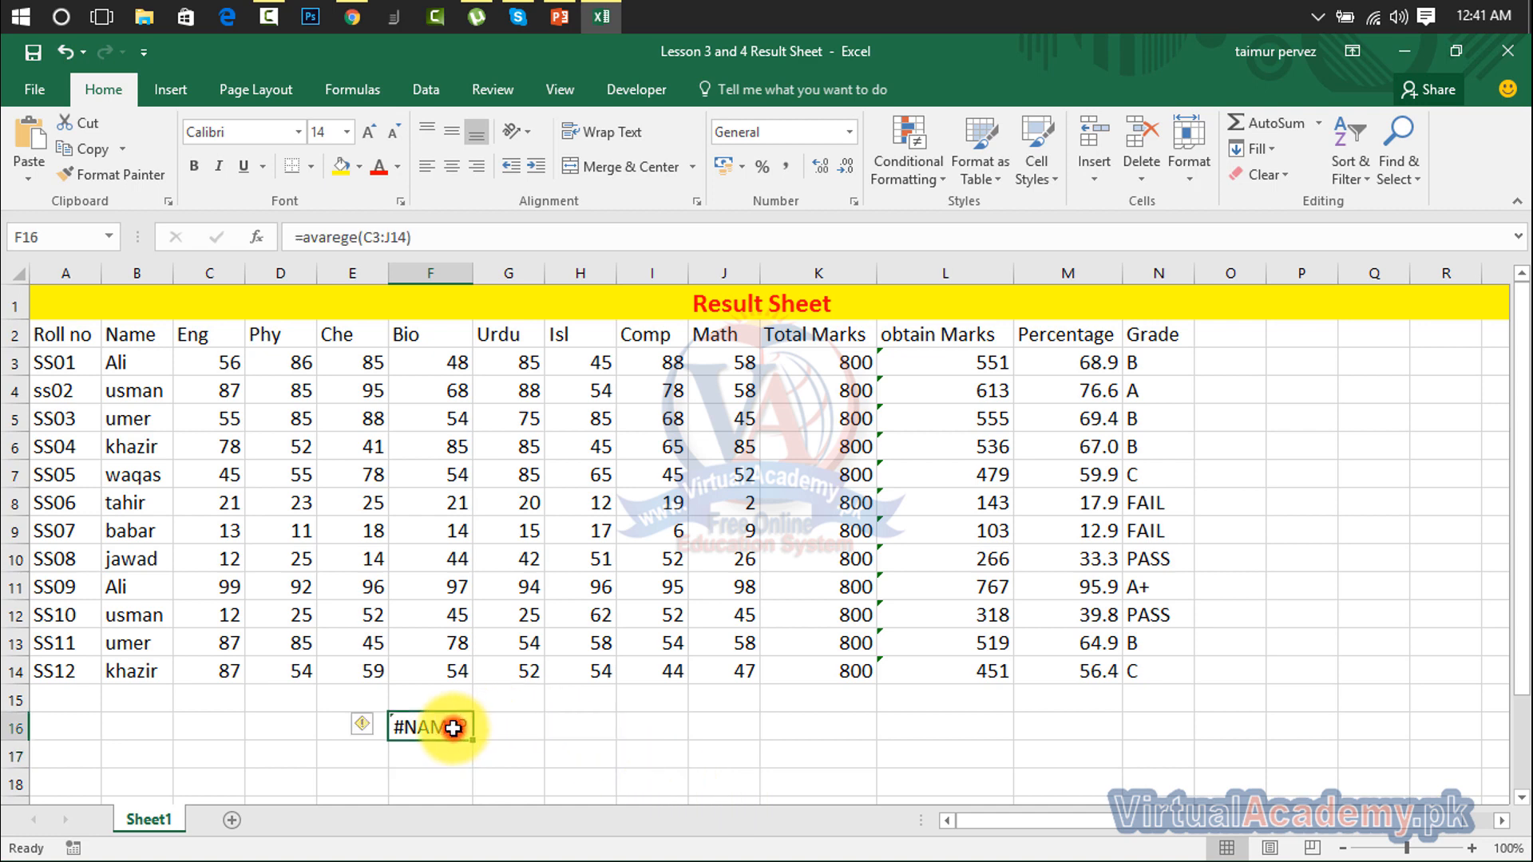
pyautogui.moveTo(472, 271)
pyautogui.mouseDown()
pyautogui.moveTo(601, 307)
pyautogui.moveTo(506, 280)
pyautogui.moveTo(457, 298)
pyautogui.mouseUp()
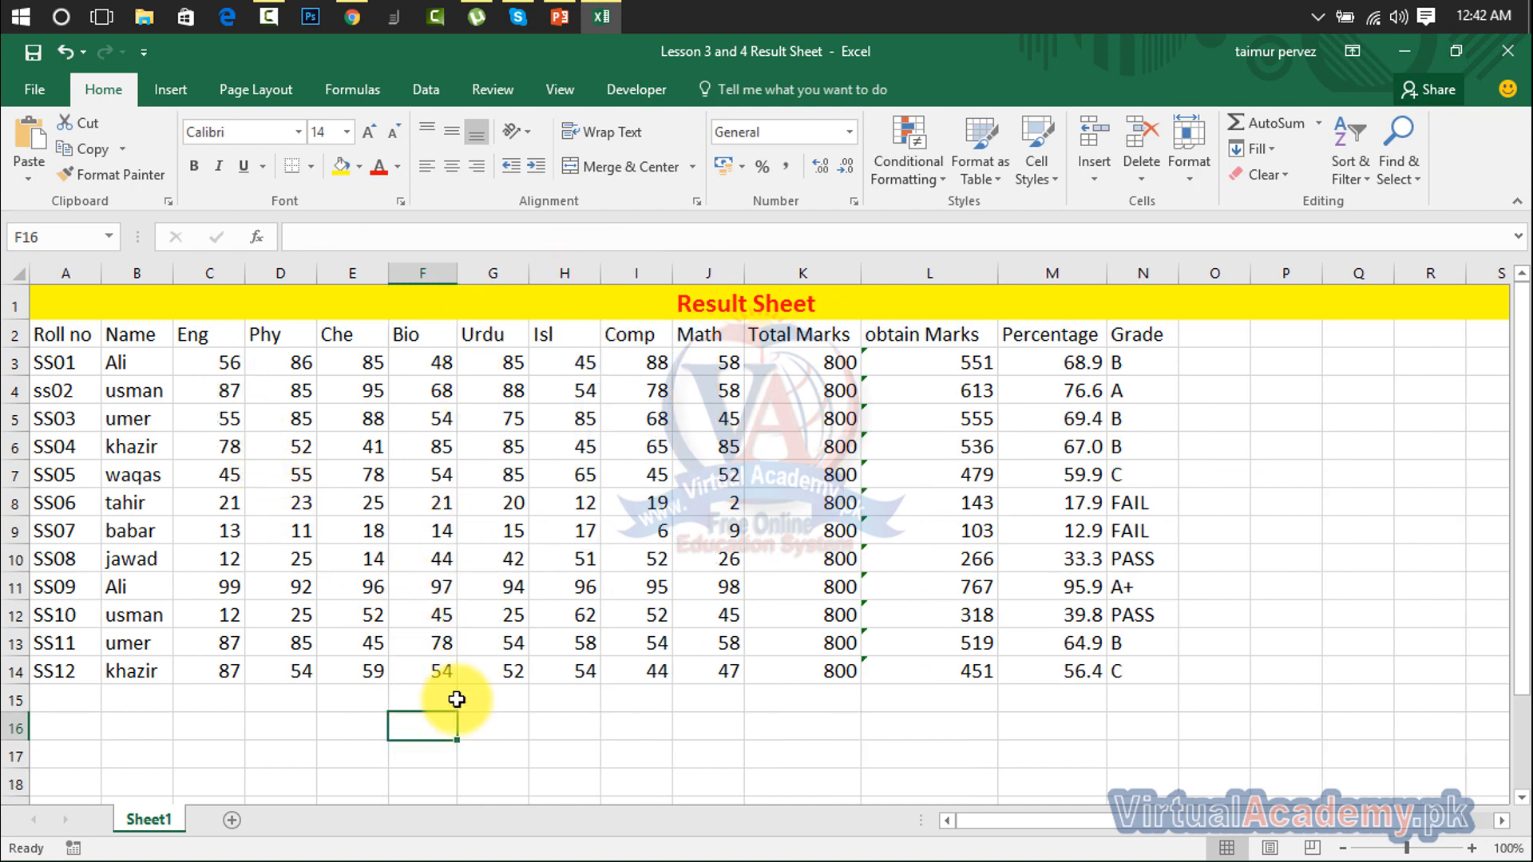
pyautogui.write('=av')
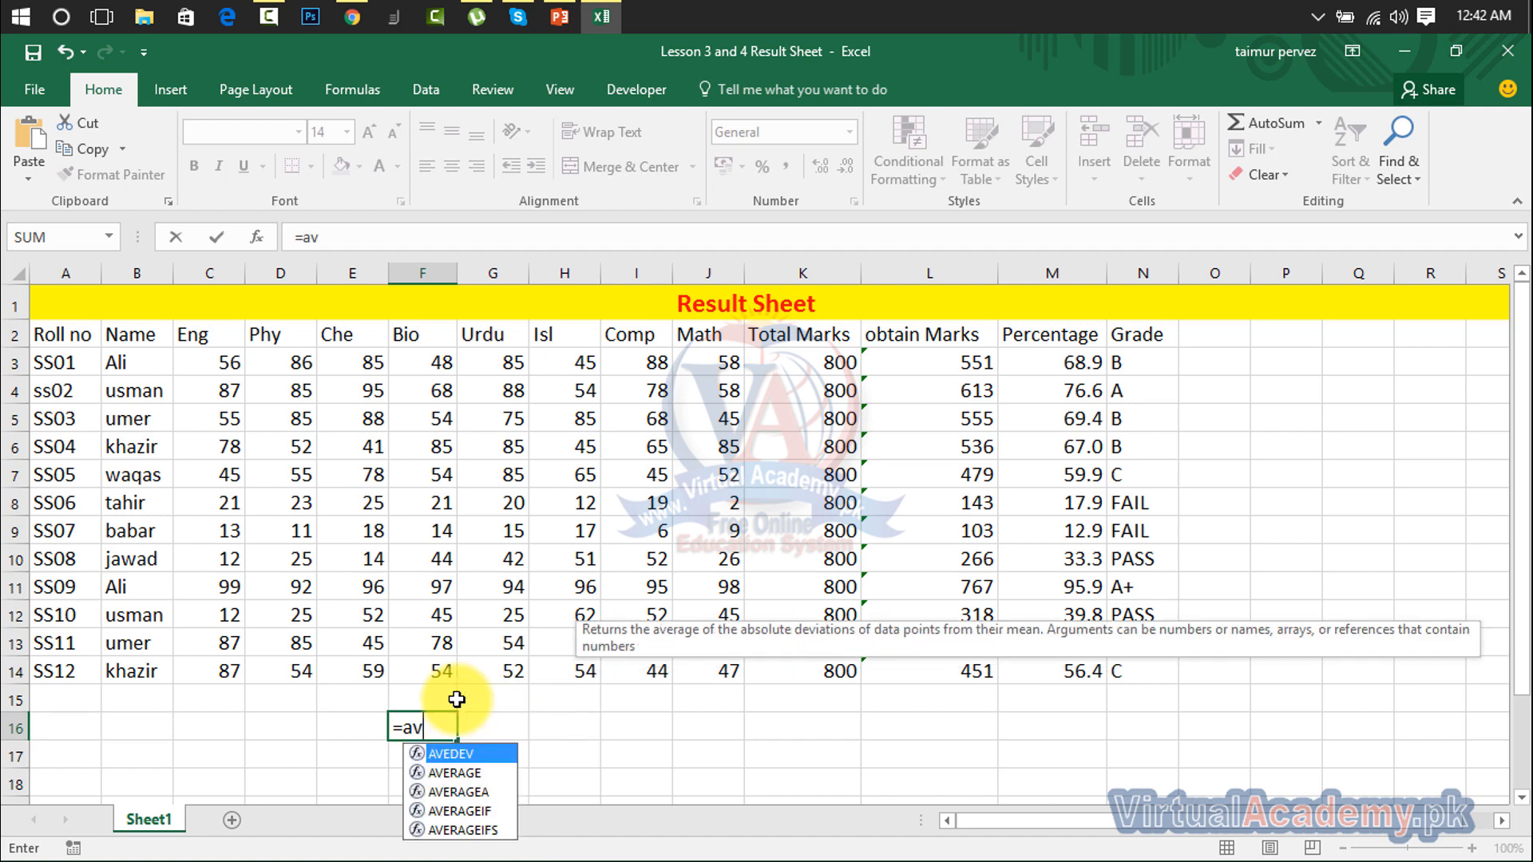
pyautogui.write('e')
pyautogui.press('Escape')
pyautogui.write('t')
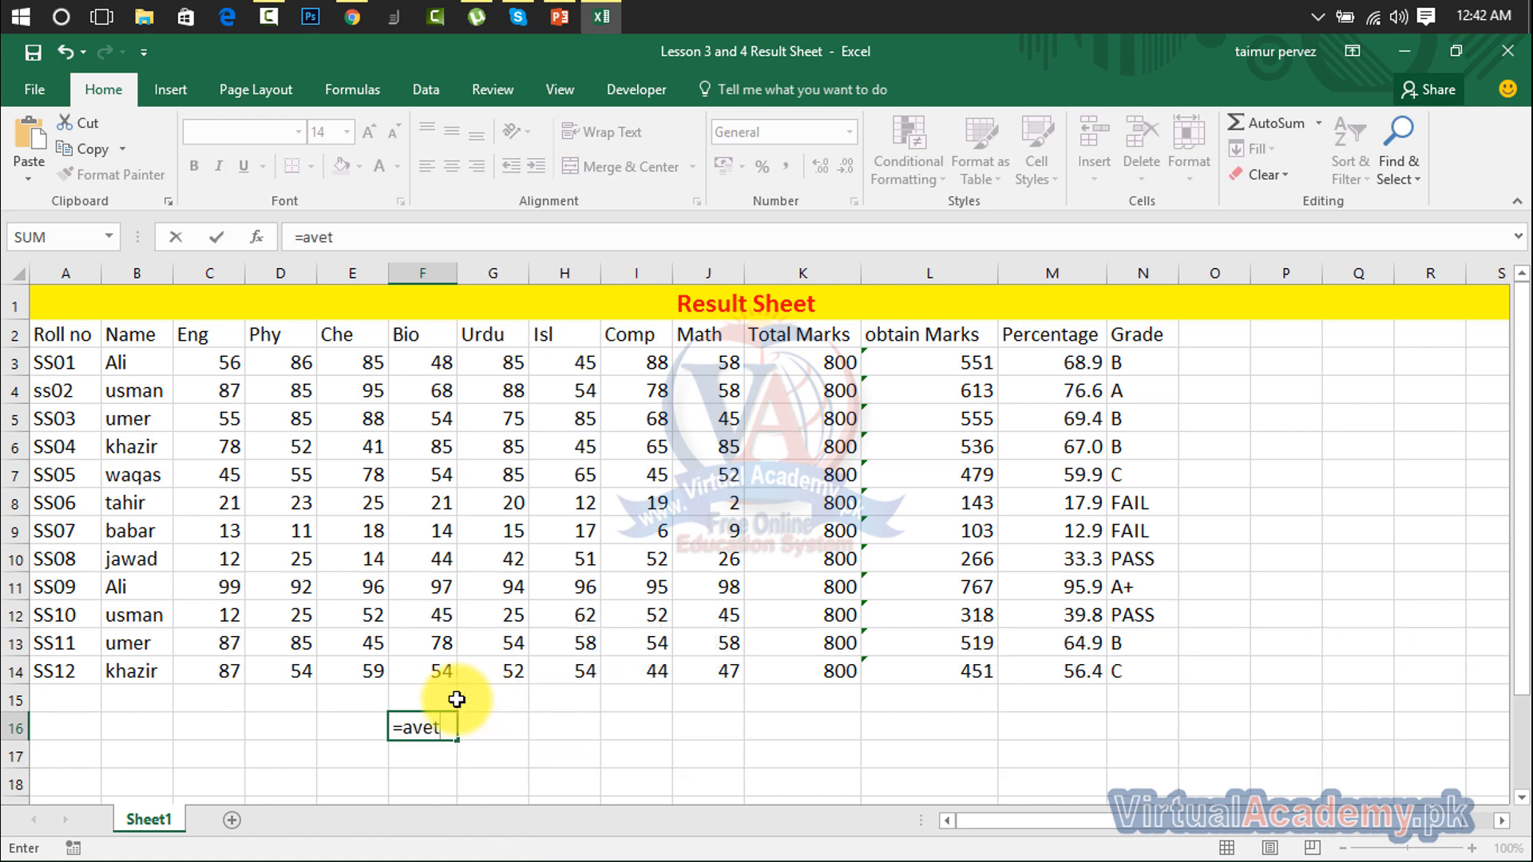
pyautogui.press('BackSpace')
pyautogui.write('rage')
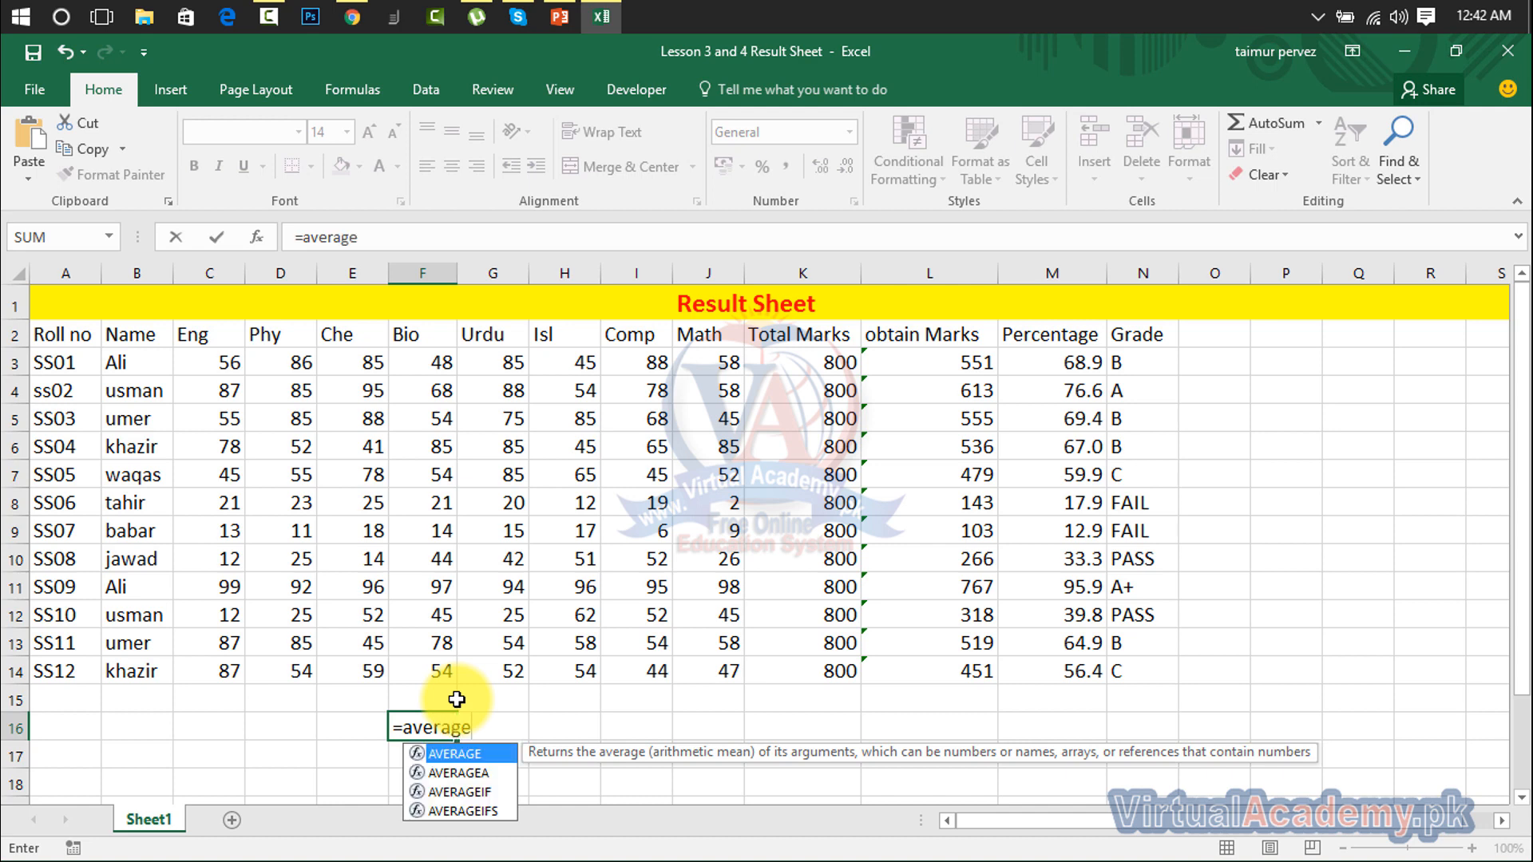
pyautogui.write('(')
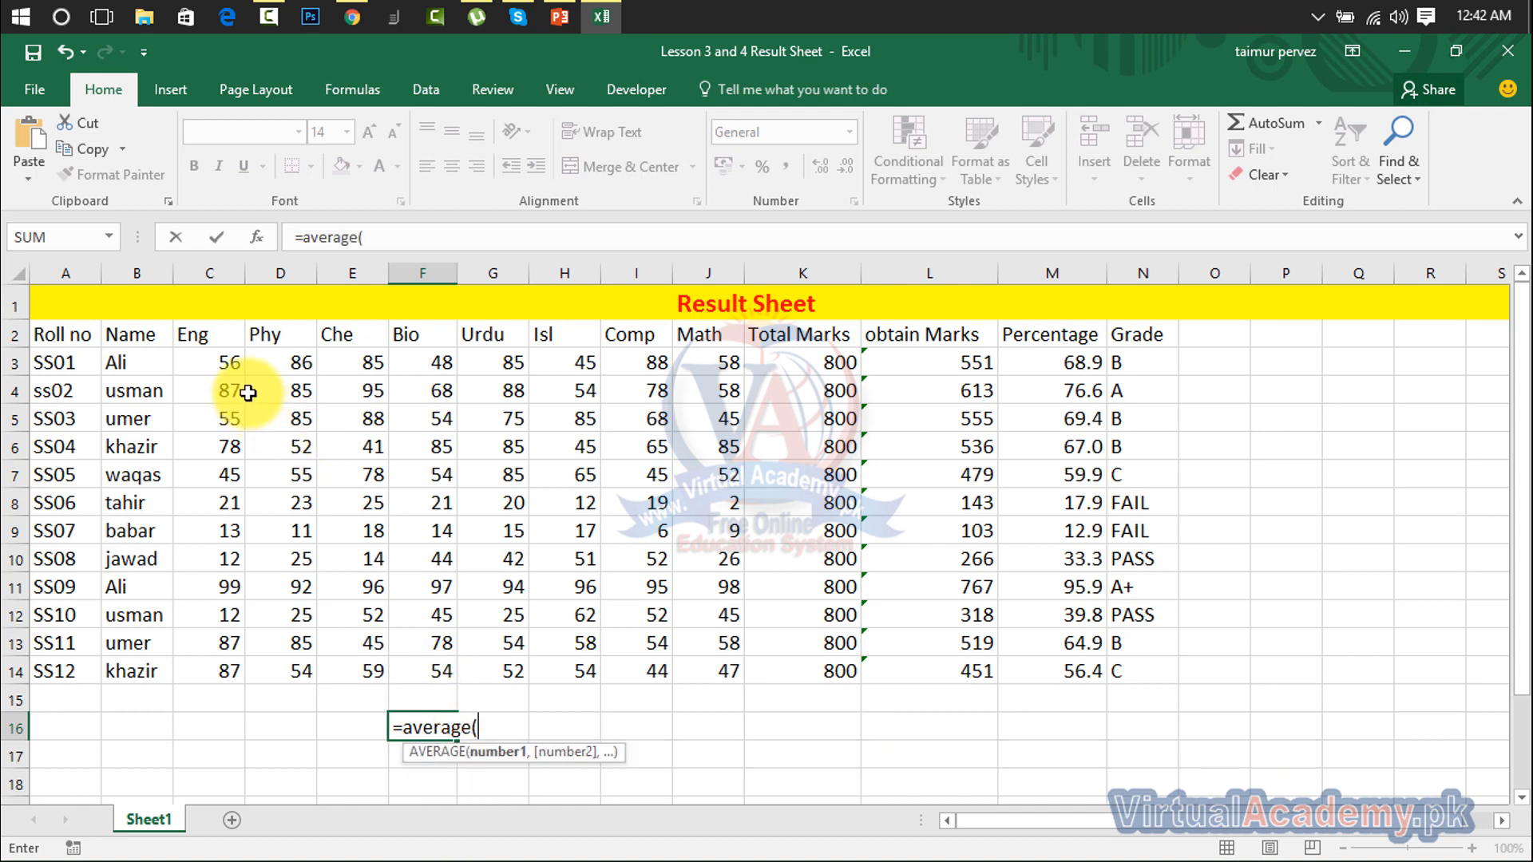
pyautogui.moveTo(221, 361); pyautogui.dragTo(680, 667)
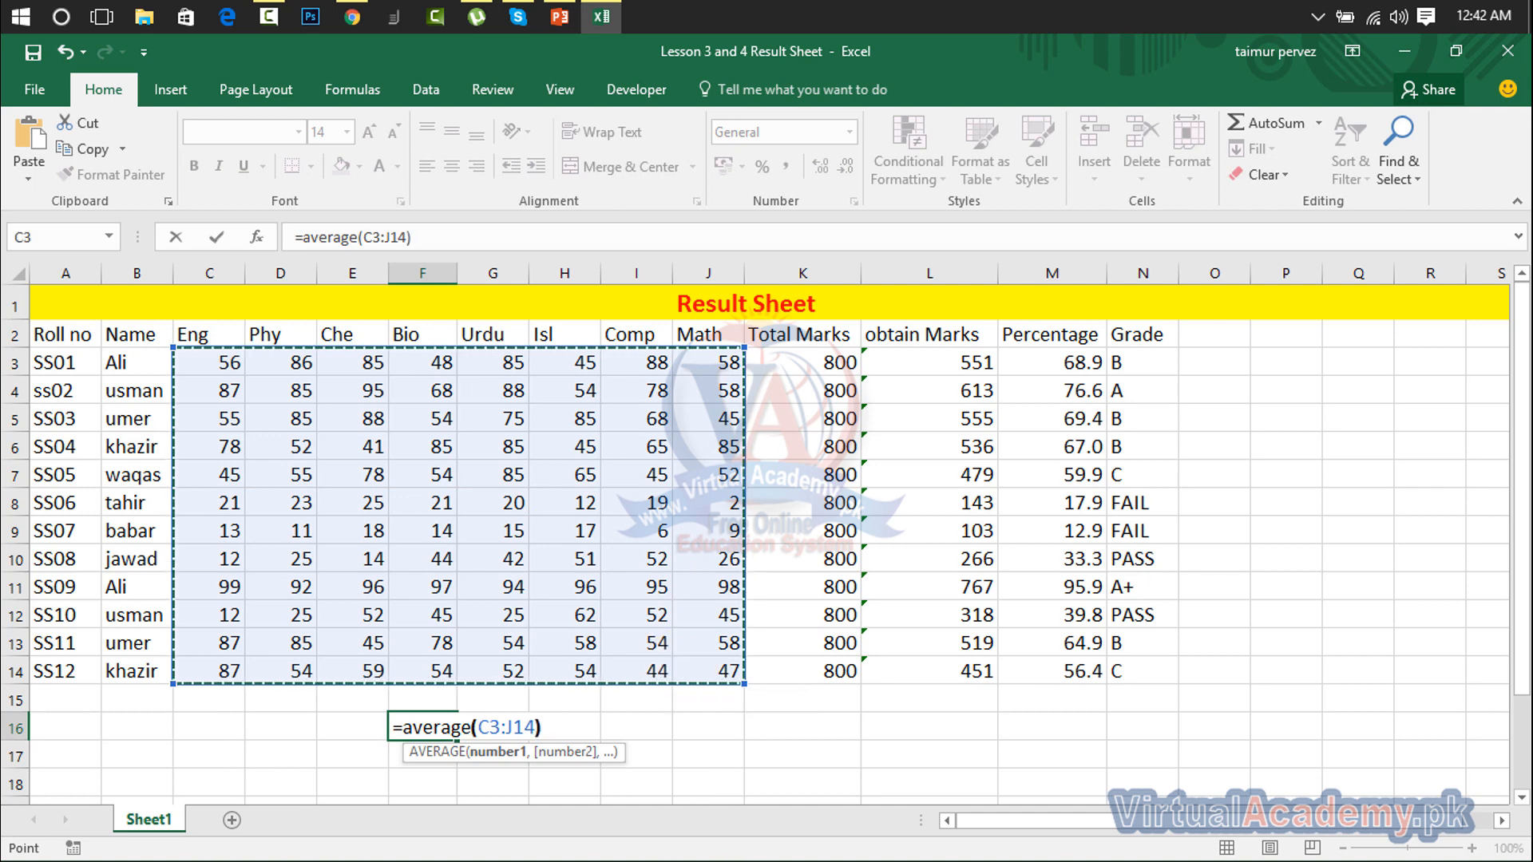
pyautogui.hotkey('ctrl', 'Return')
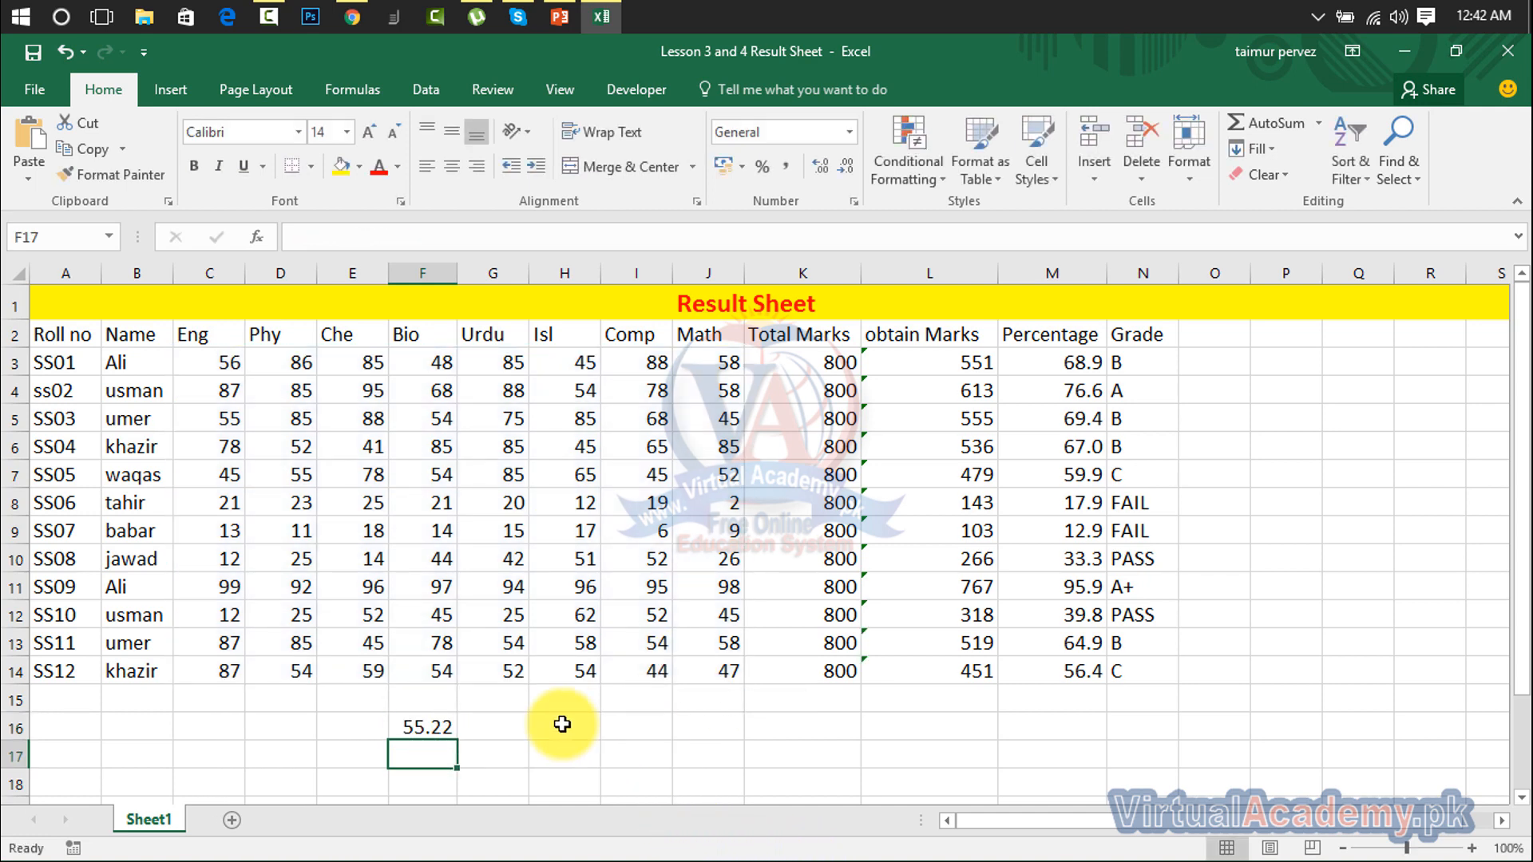
pyautogui.click(438, 727)
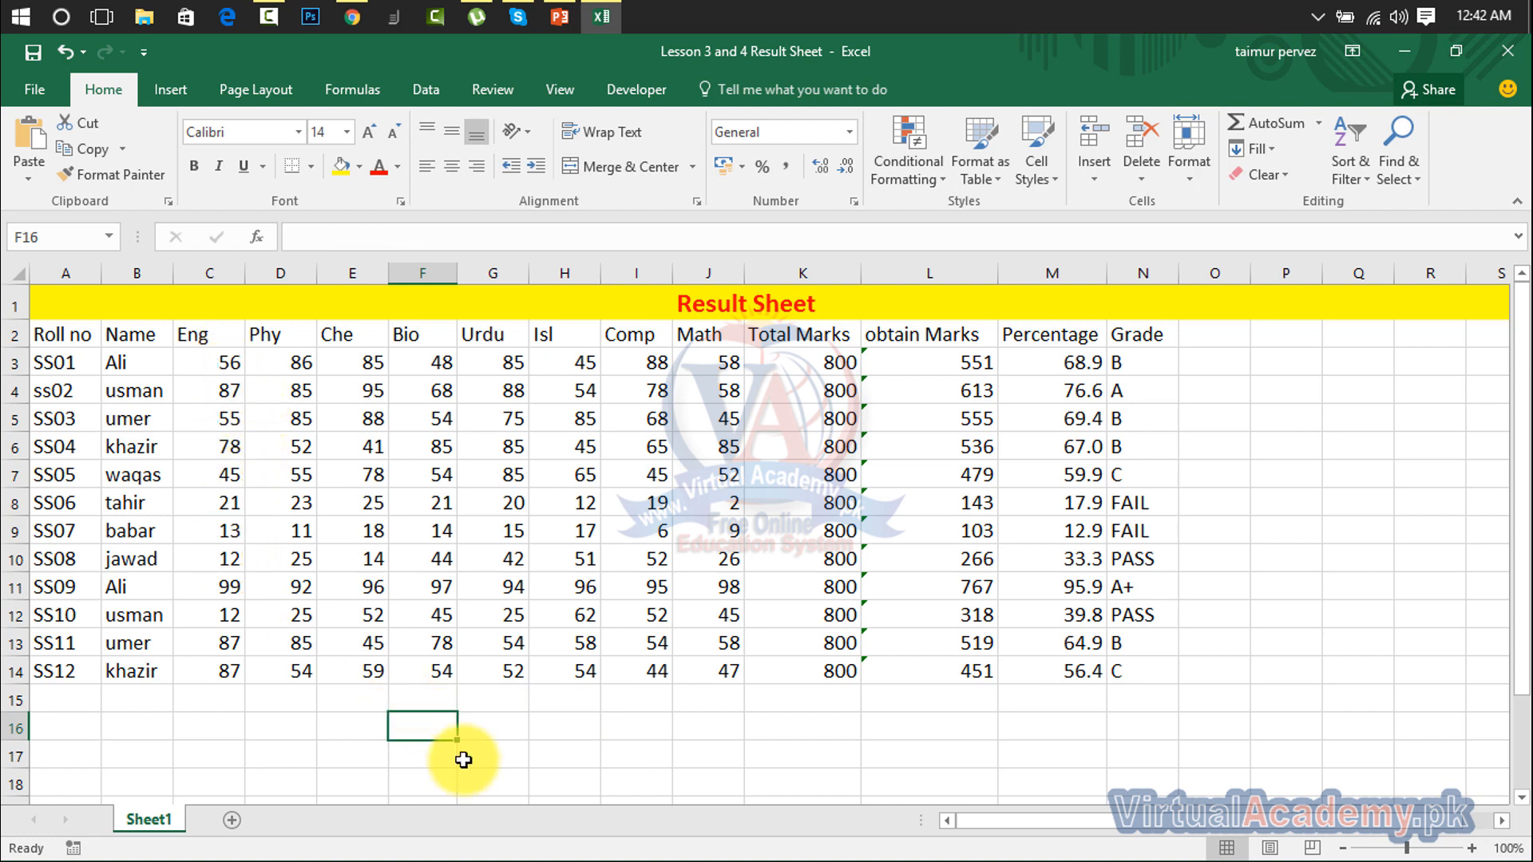
pyautogui.write('=')
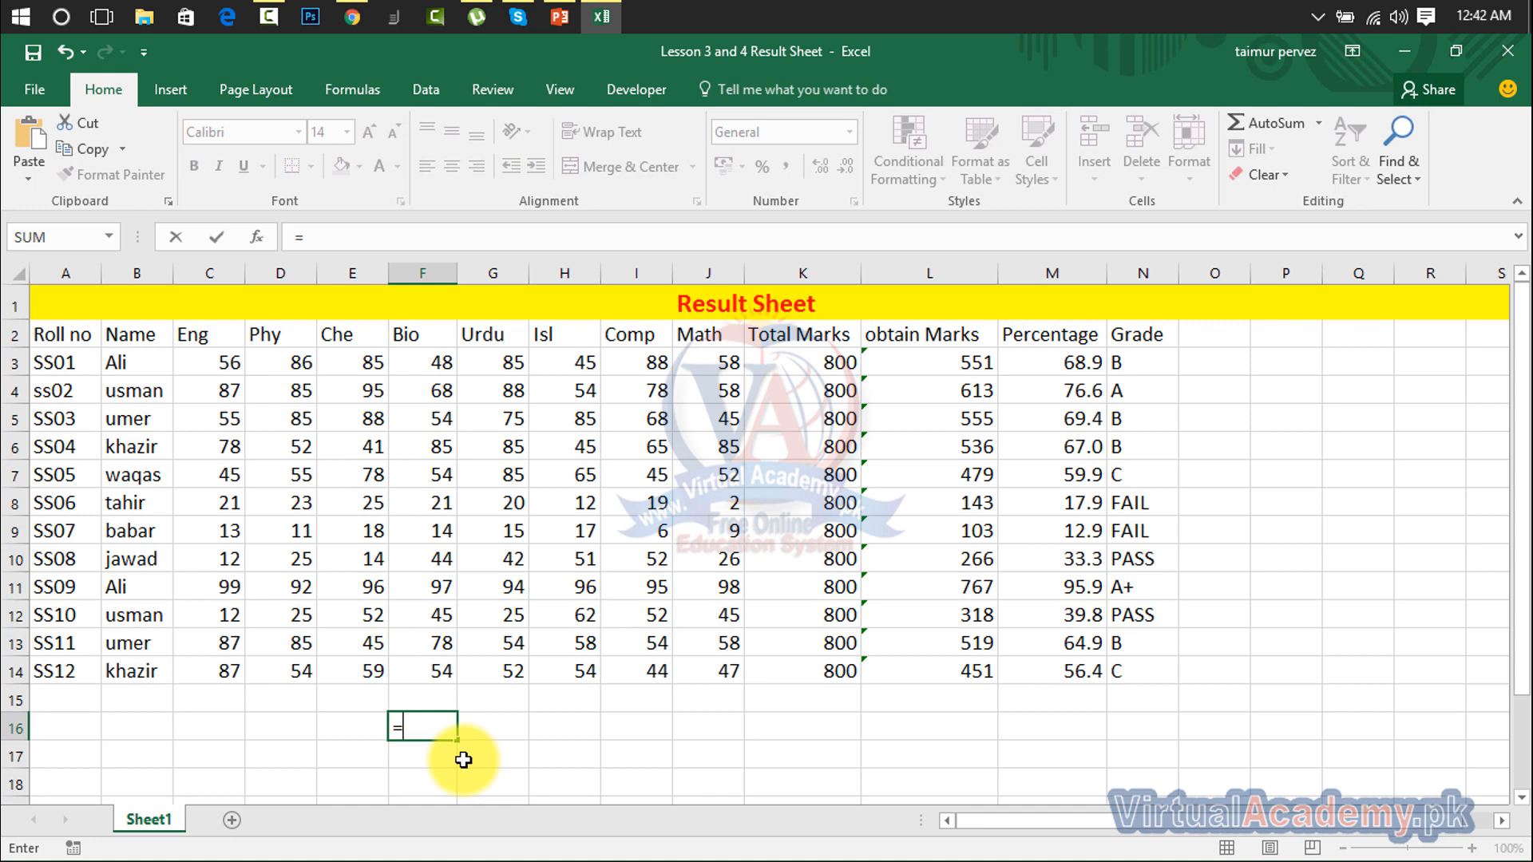
pyautogui.write('cou')
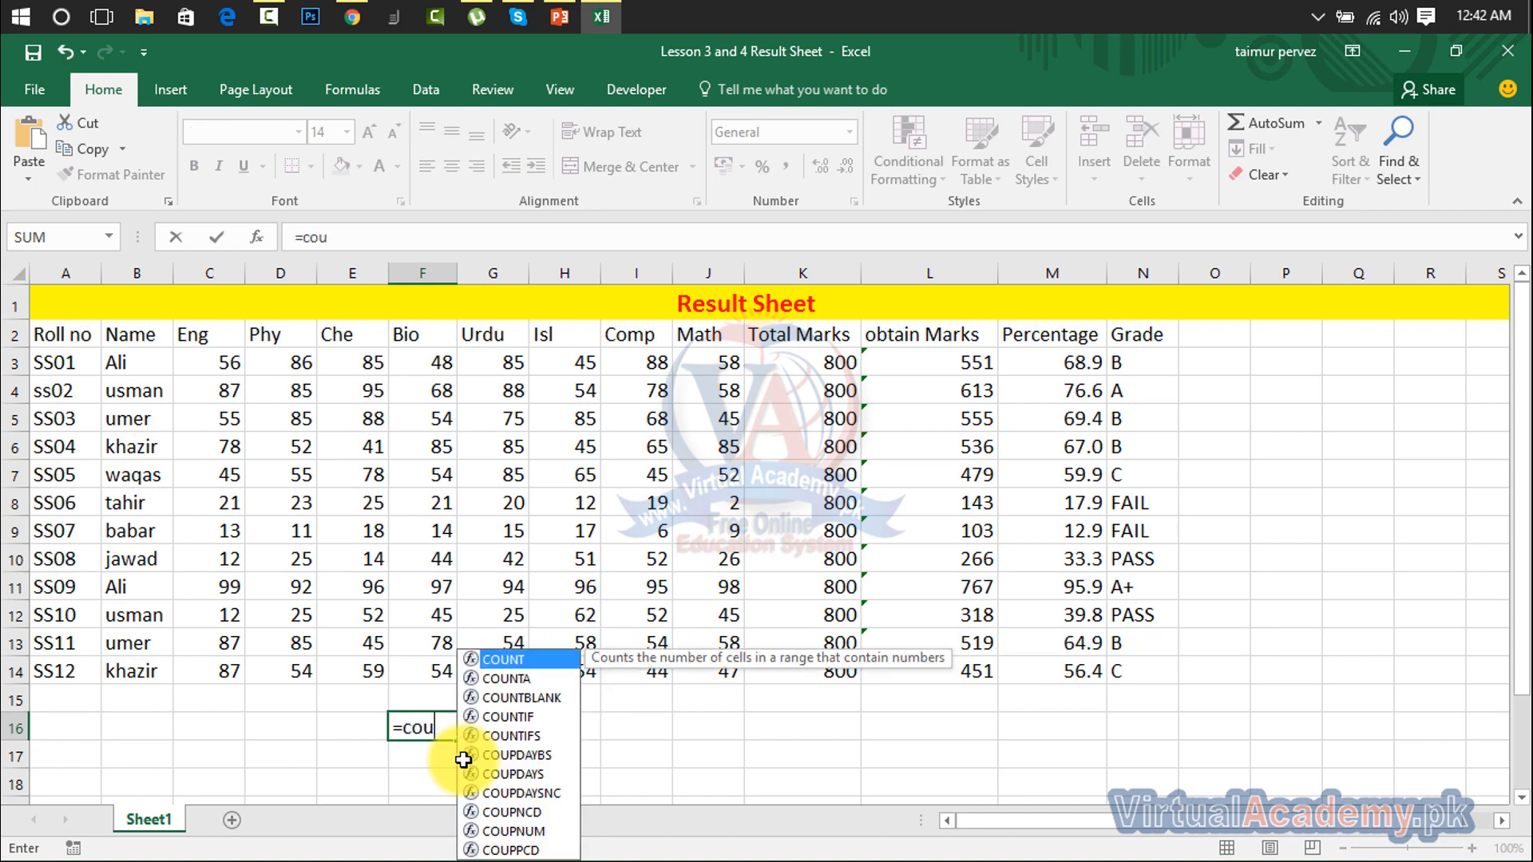
pyautogui.write('nt')
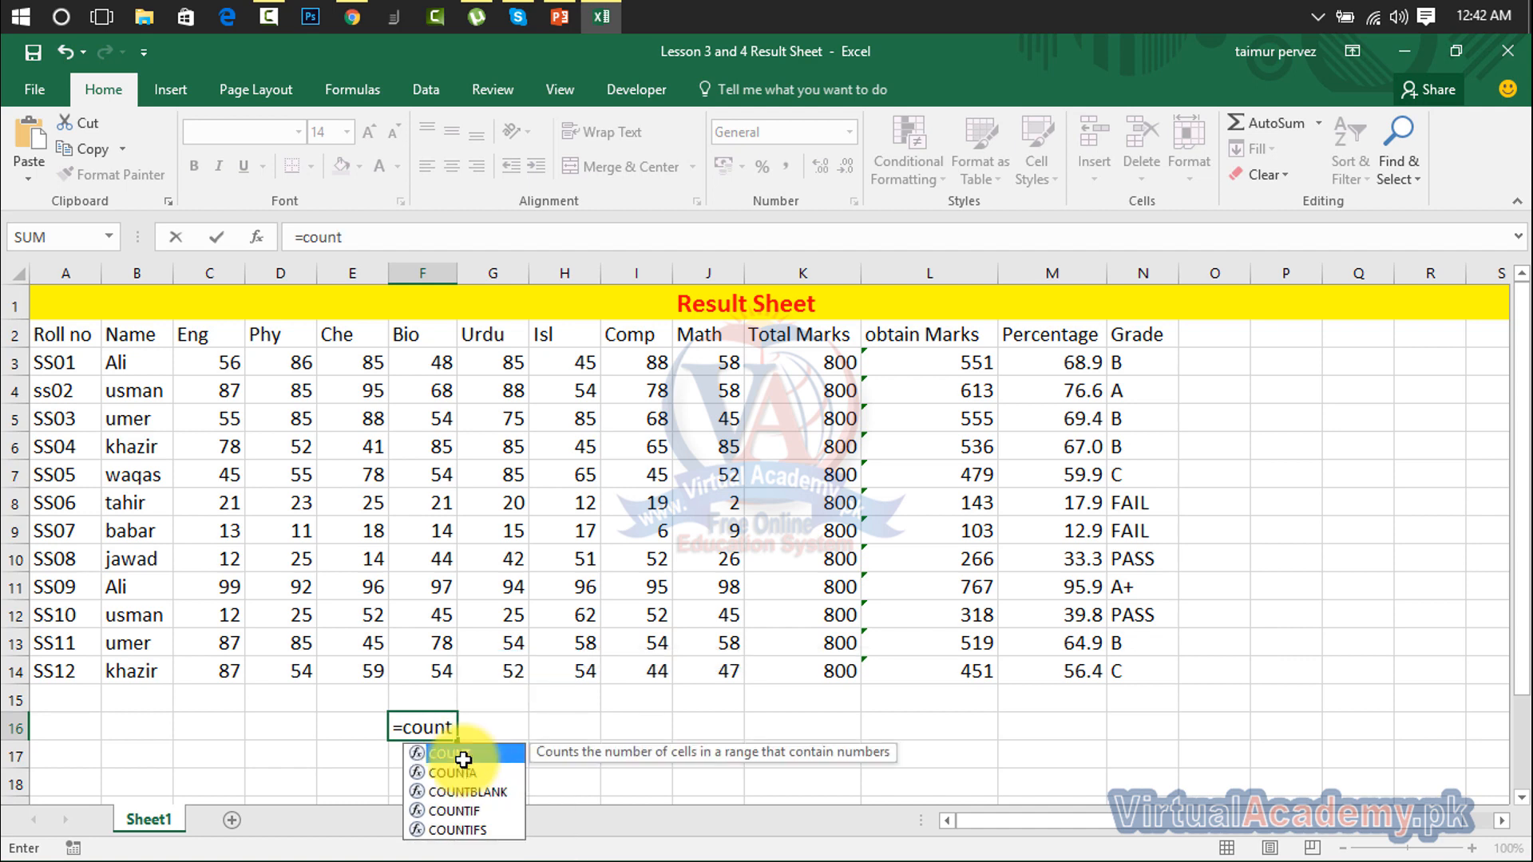
pyautogui.write('(')
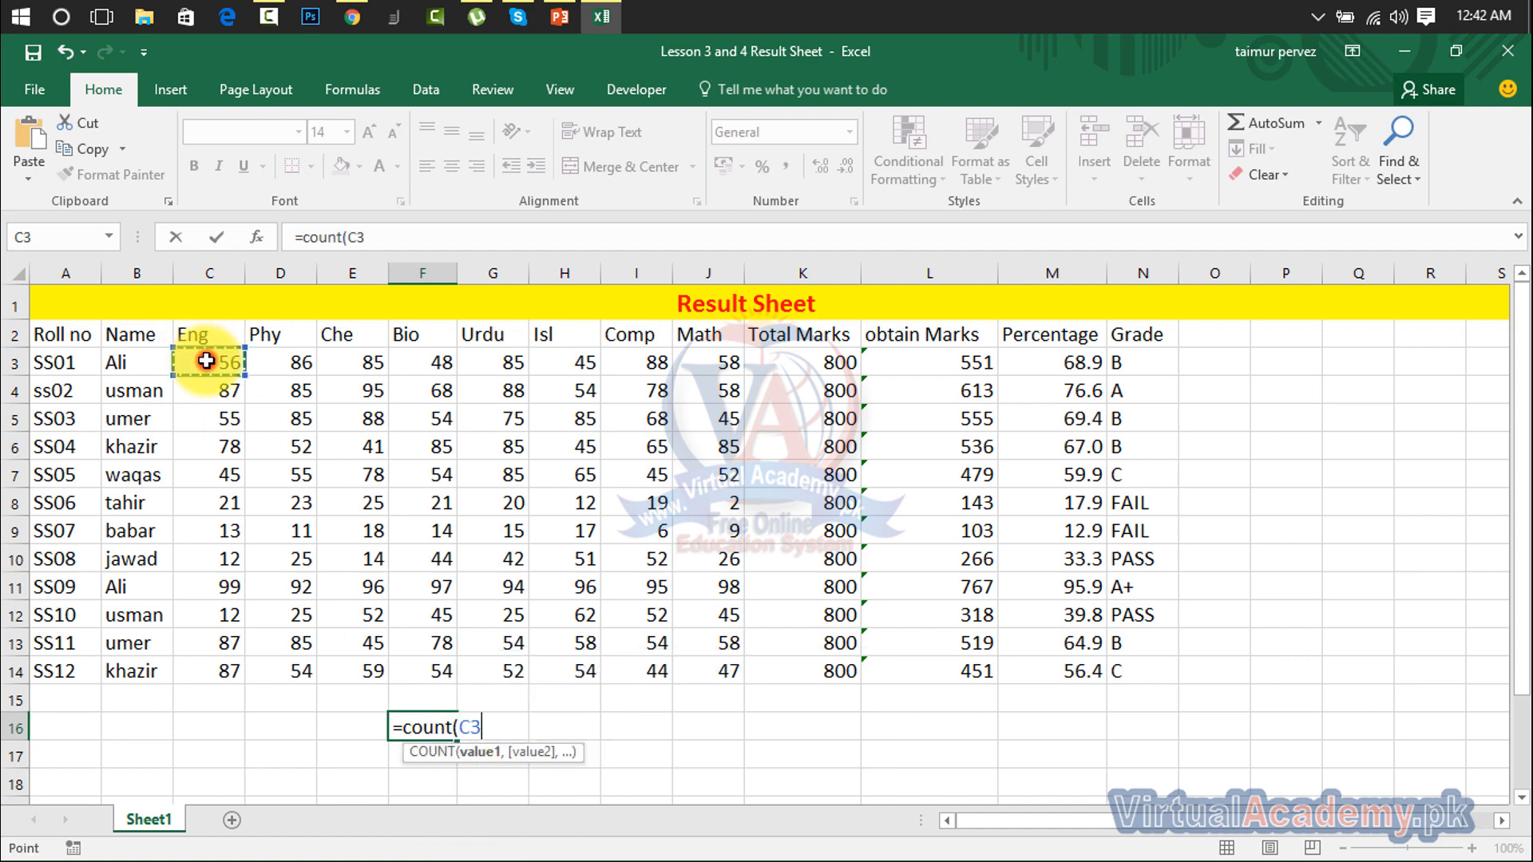
pyautogui.moveTo(206, 361); pyautogui.dragTo(706, 671)
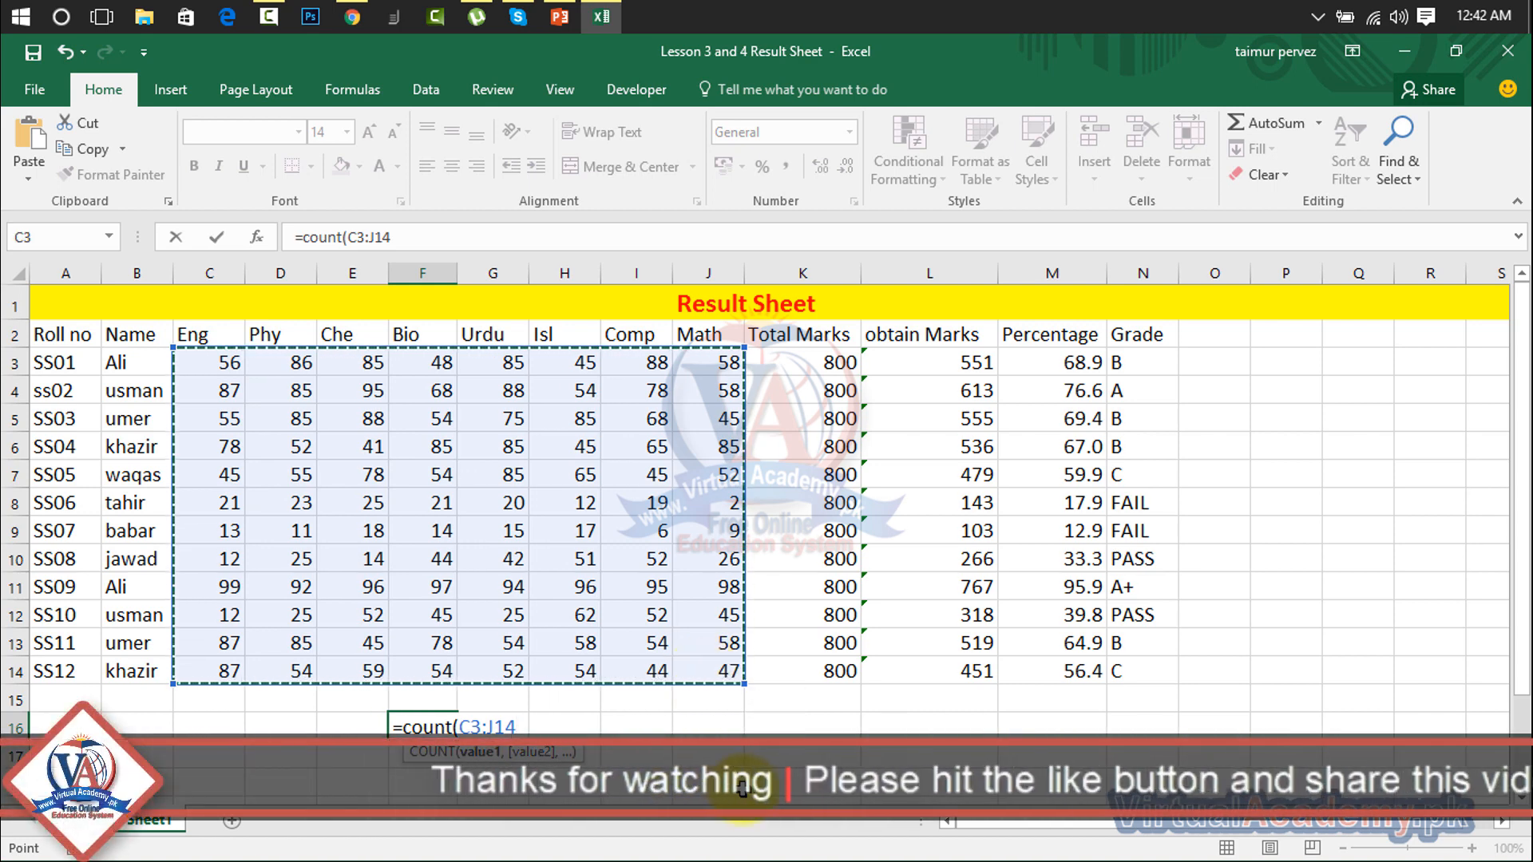
pyautogui.write(')')
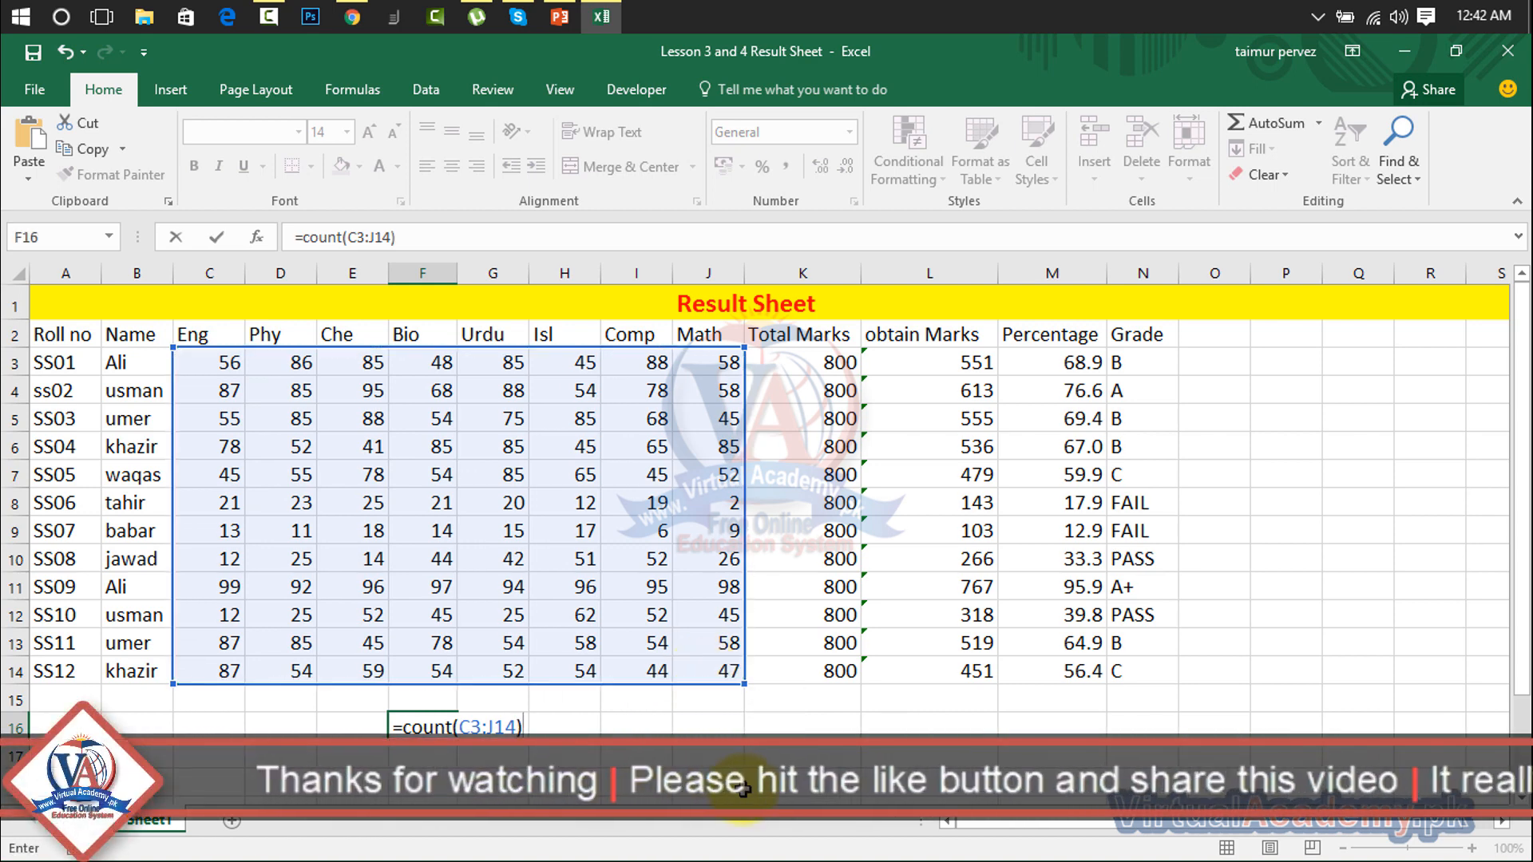
pyautogui.press('Return')
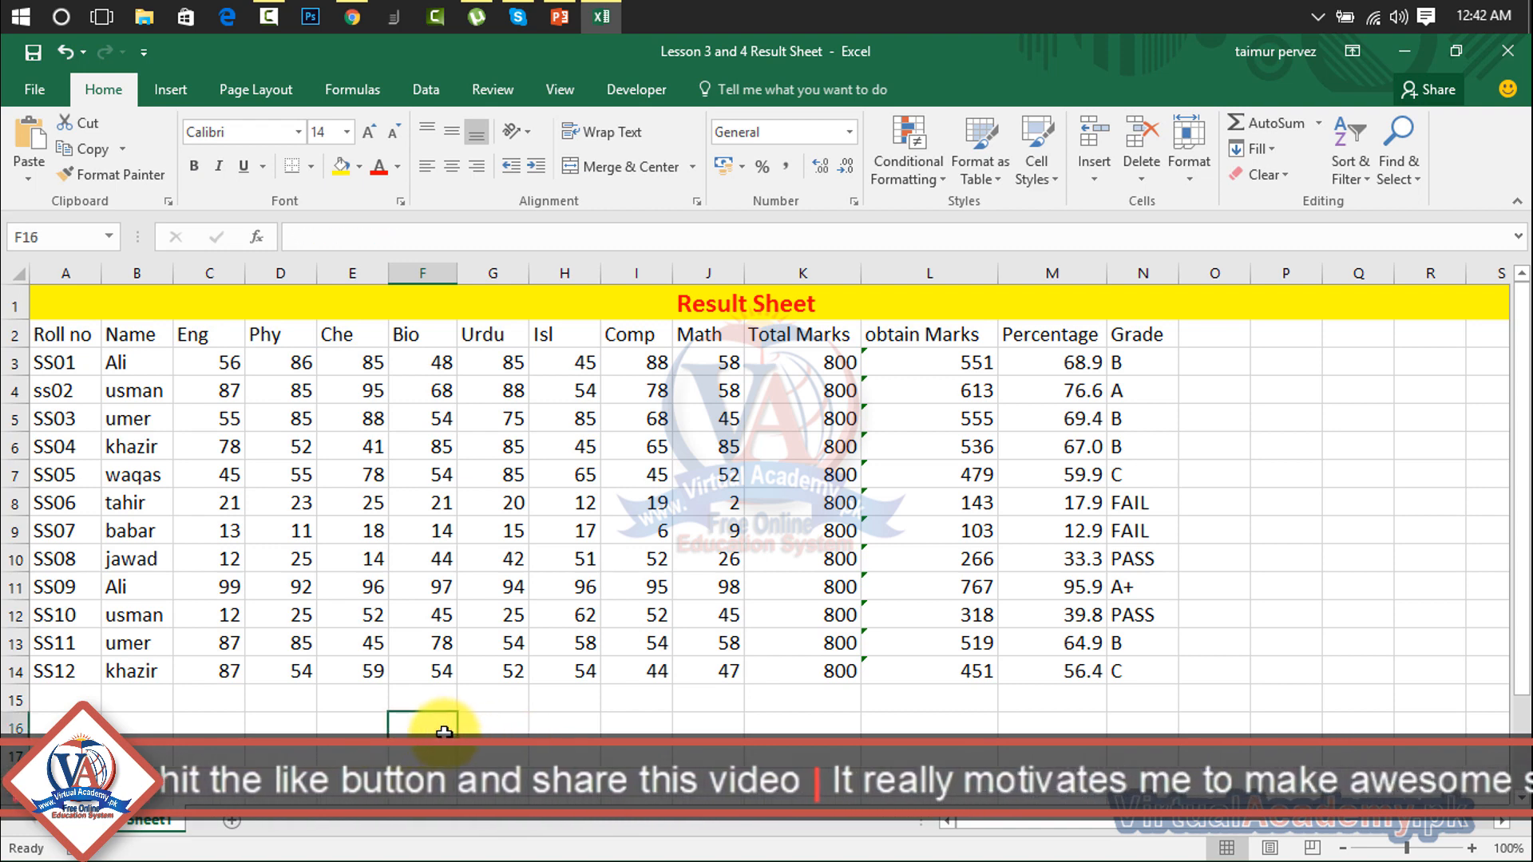
pyautogui.write('=')
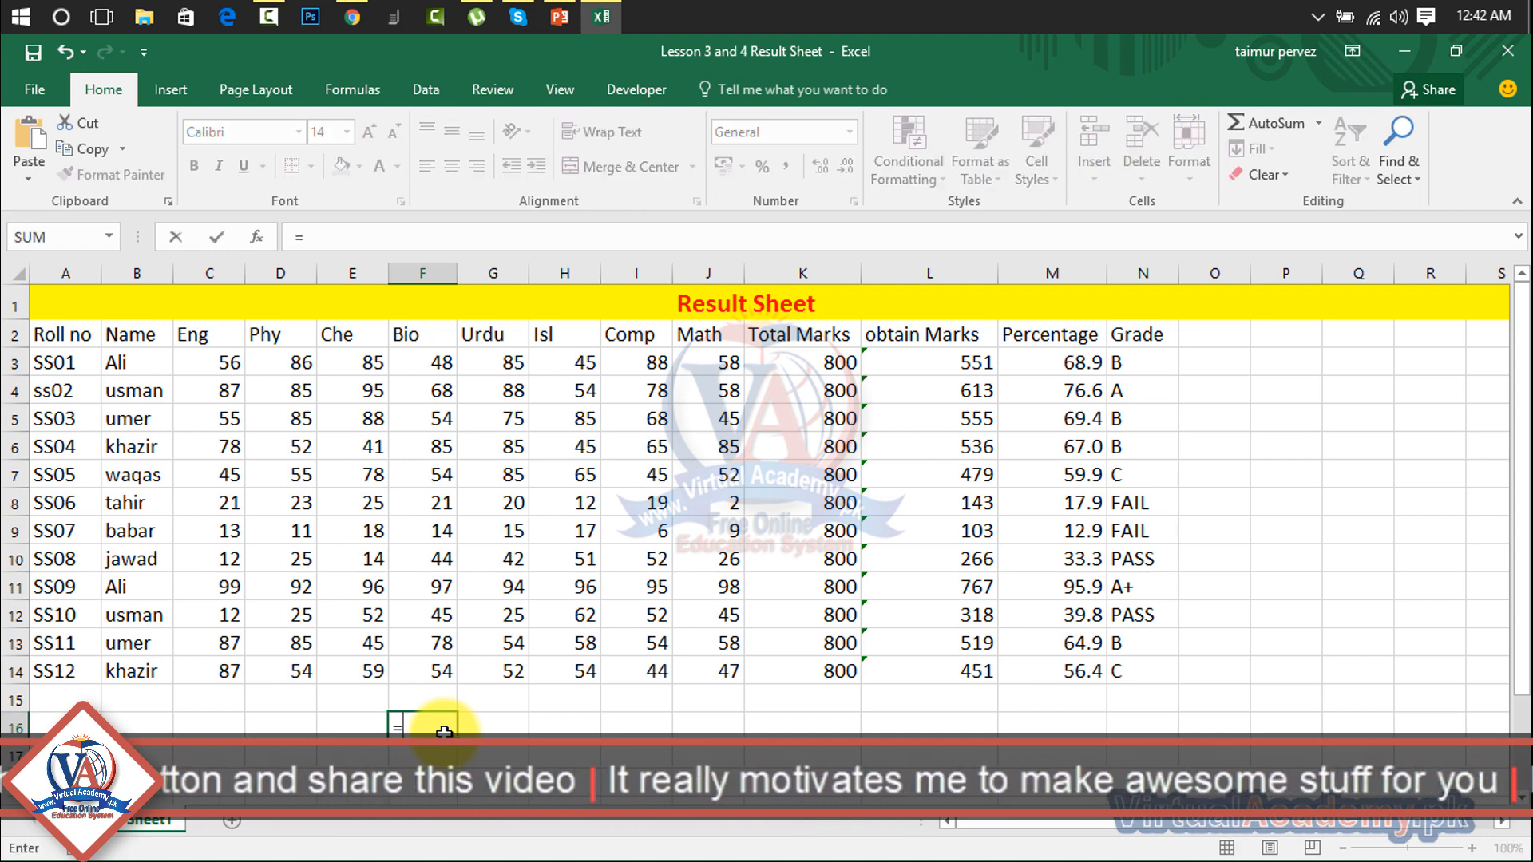
pyautogui.write('s')
pyautogui.press('BackSpace')
pyautogui.write('ma')
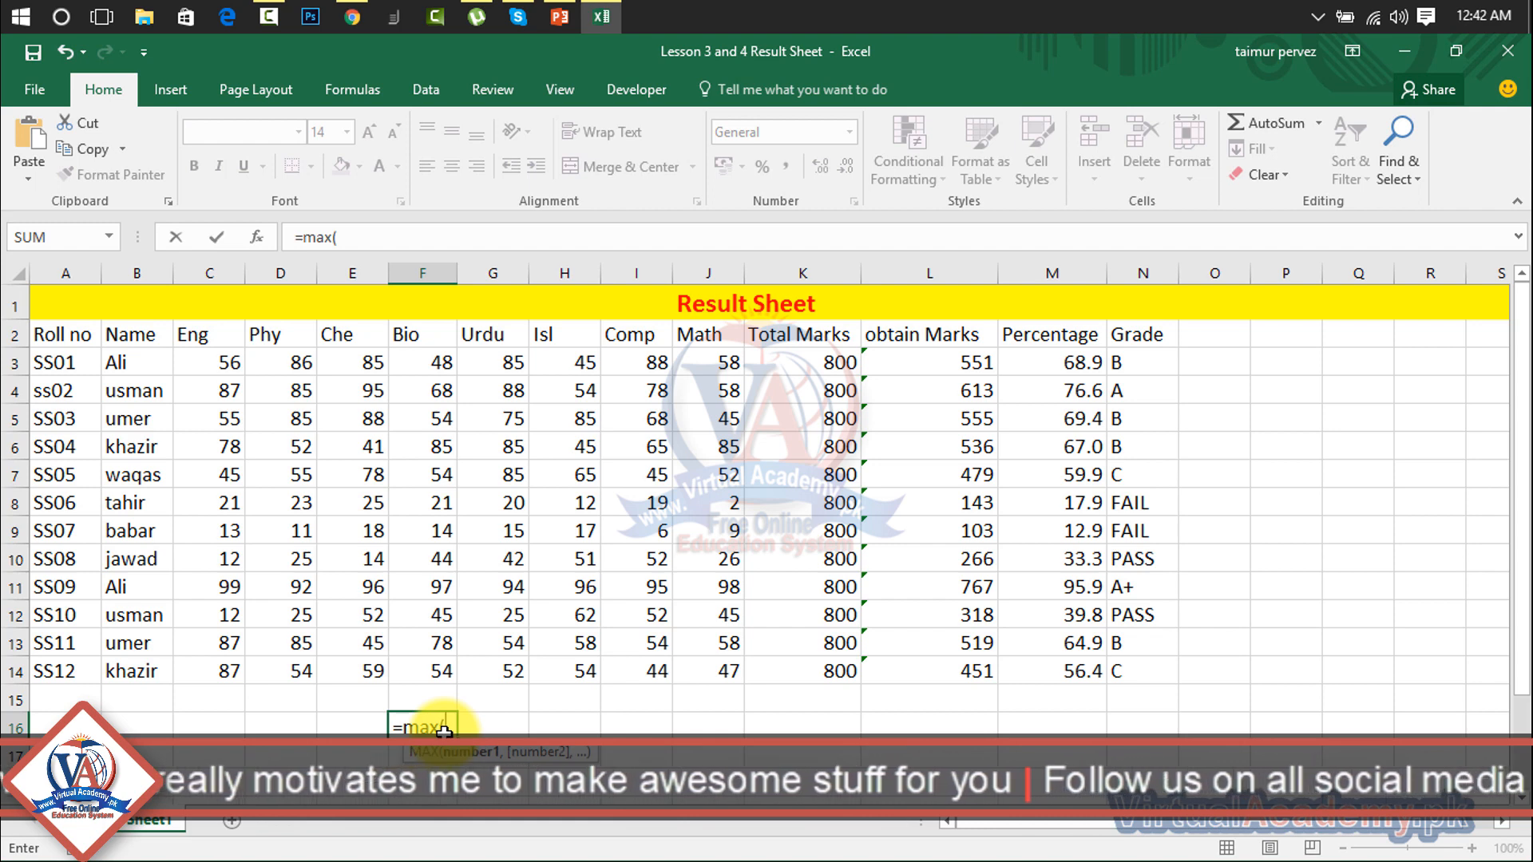
pyautogui.write('x(')
pyautogui.moveTo(219, 366); pyautogui.dragTo(711, 680)
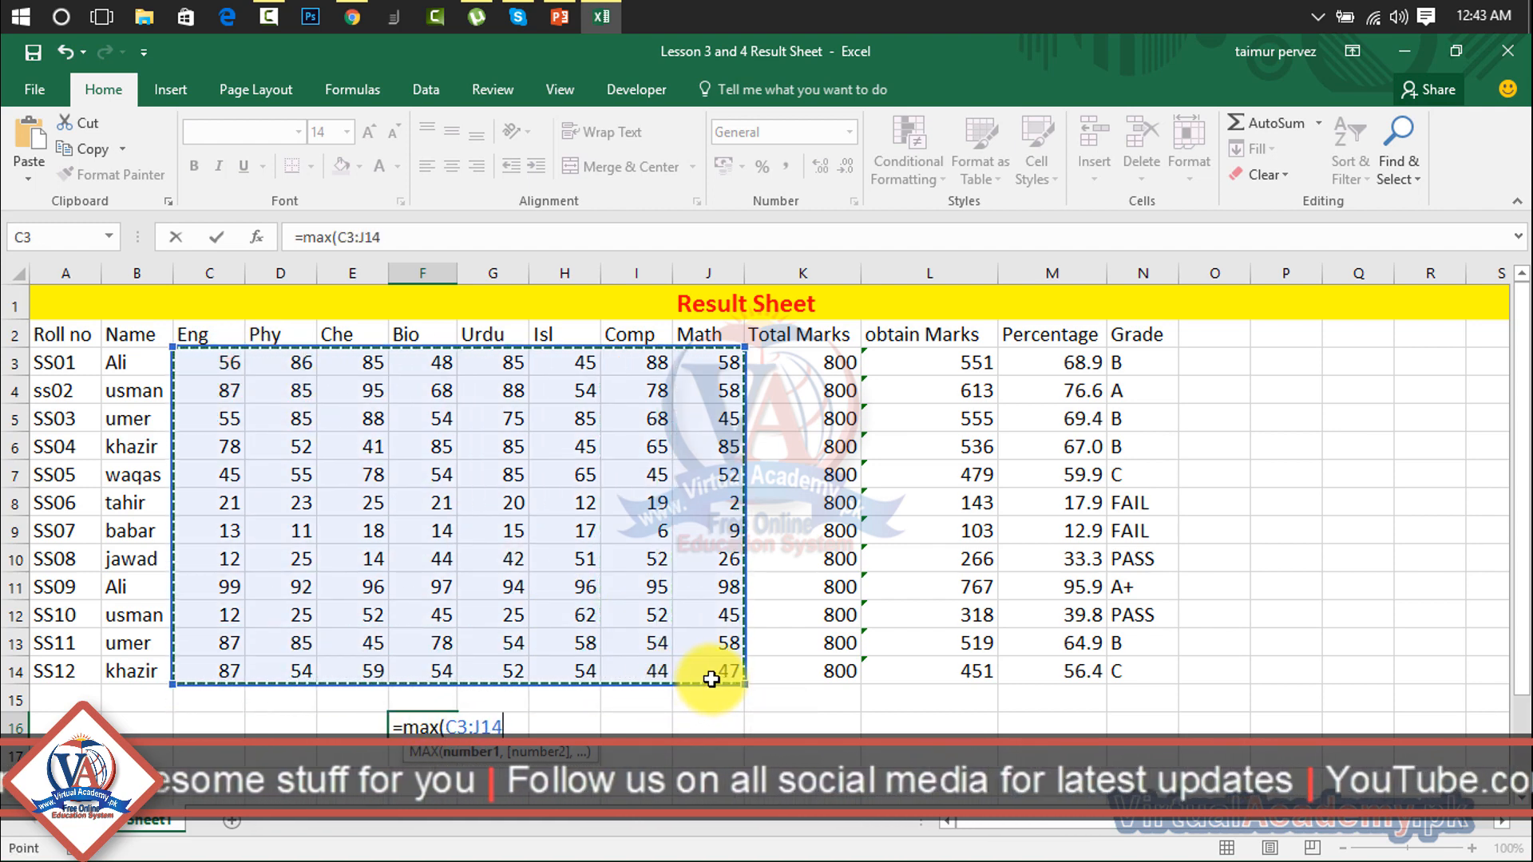
pyautogui.press('Return')
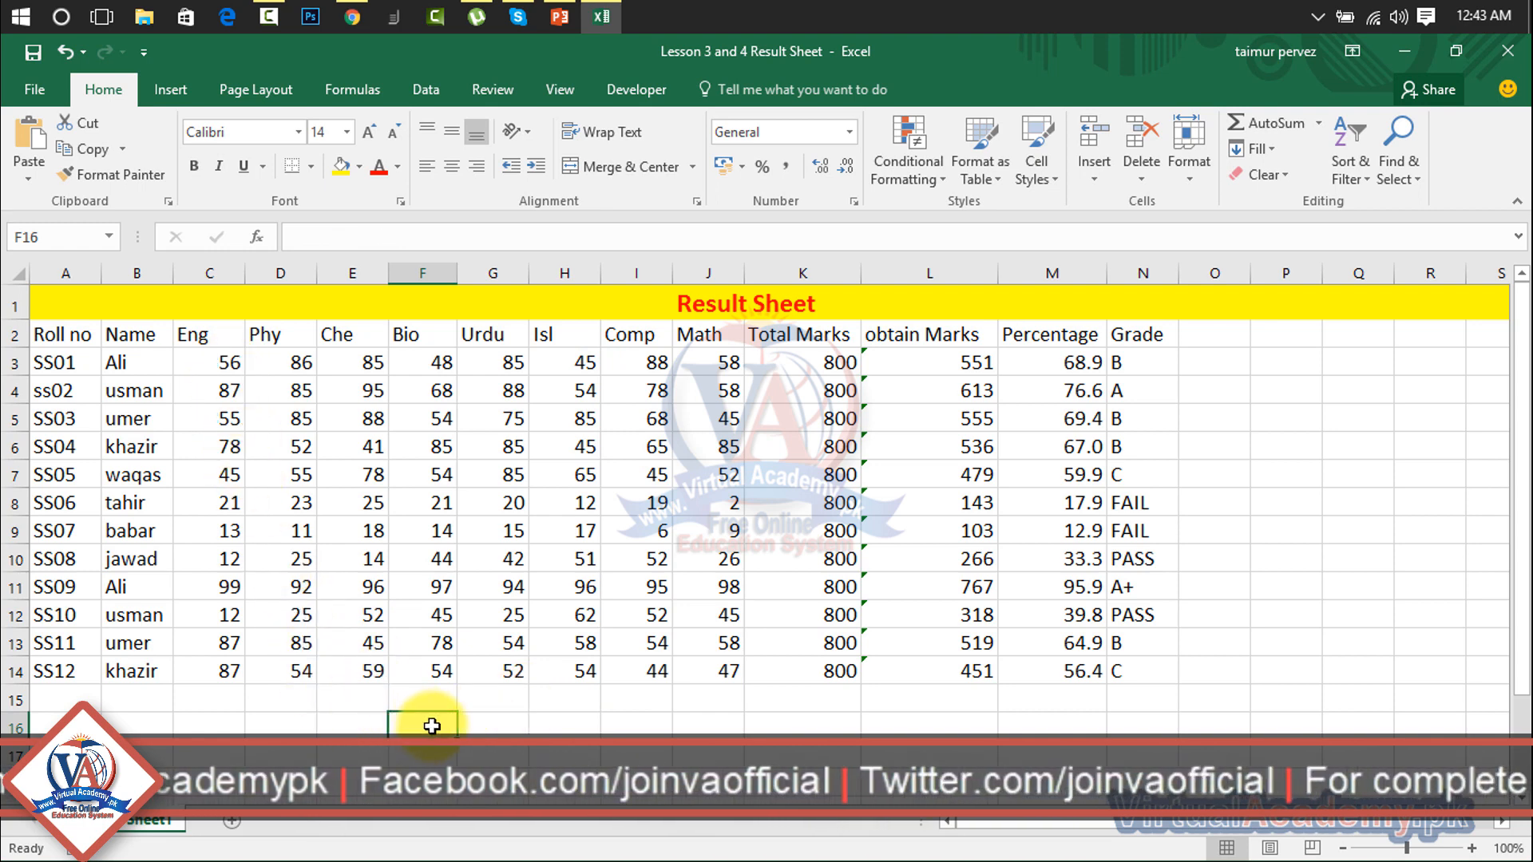
pyautogui.write('=min')
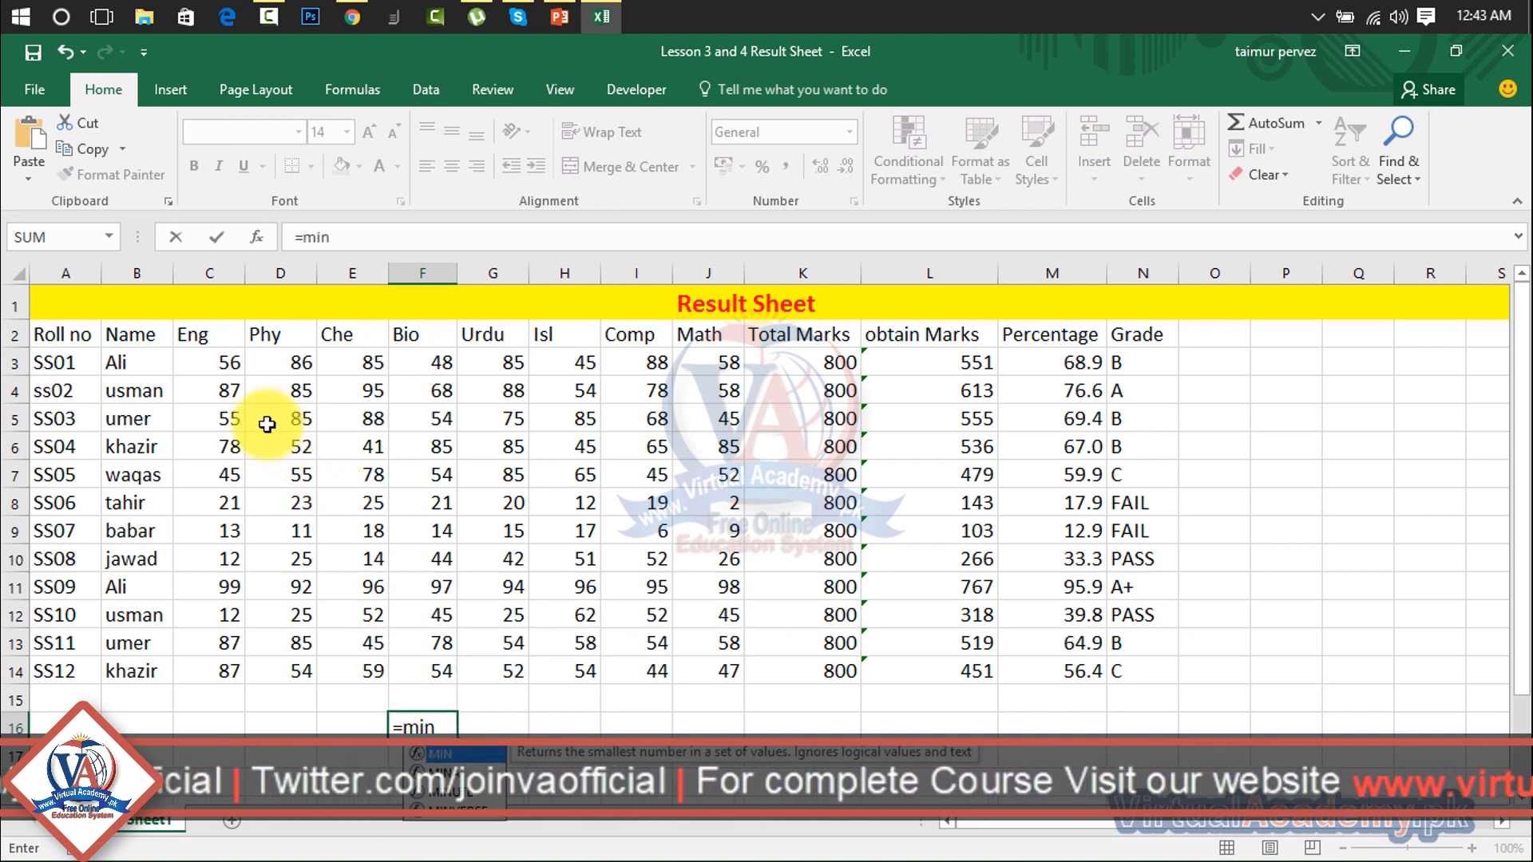
pyautogui.write('(')
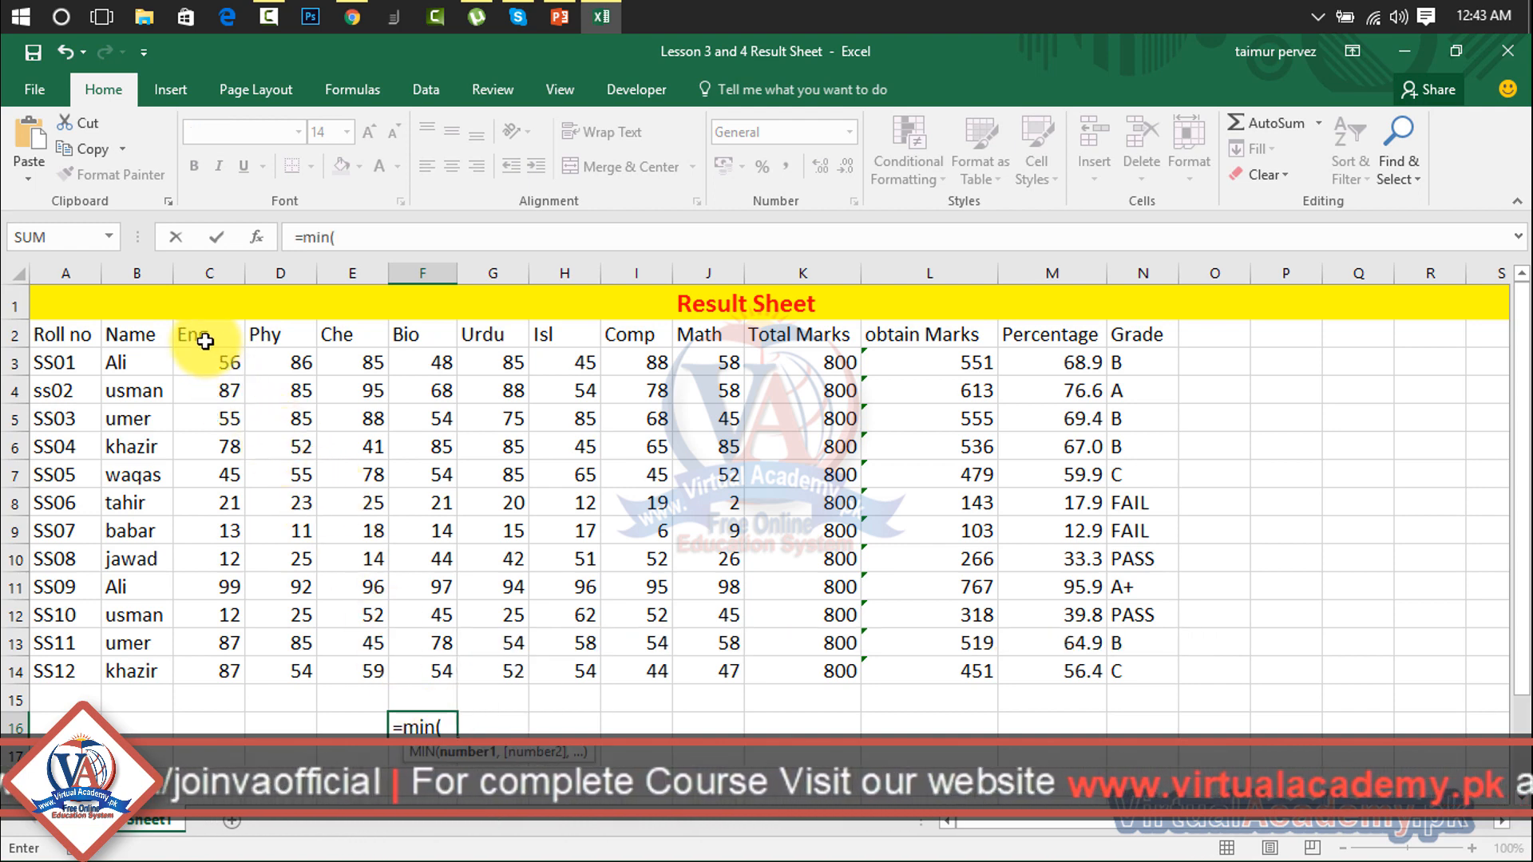
pyautogui.moveTo(223, 365); pyautogui.dragTo(711, 667)
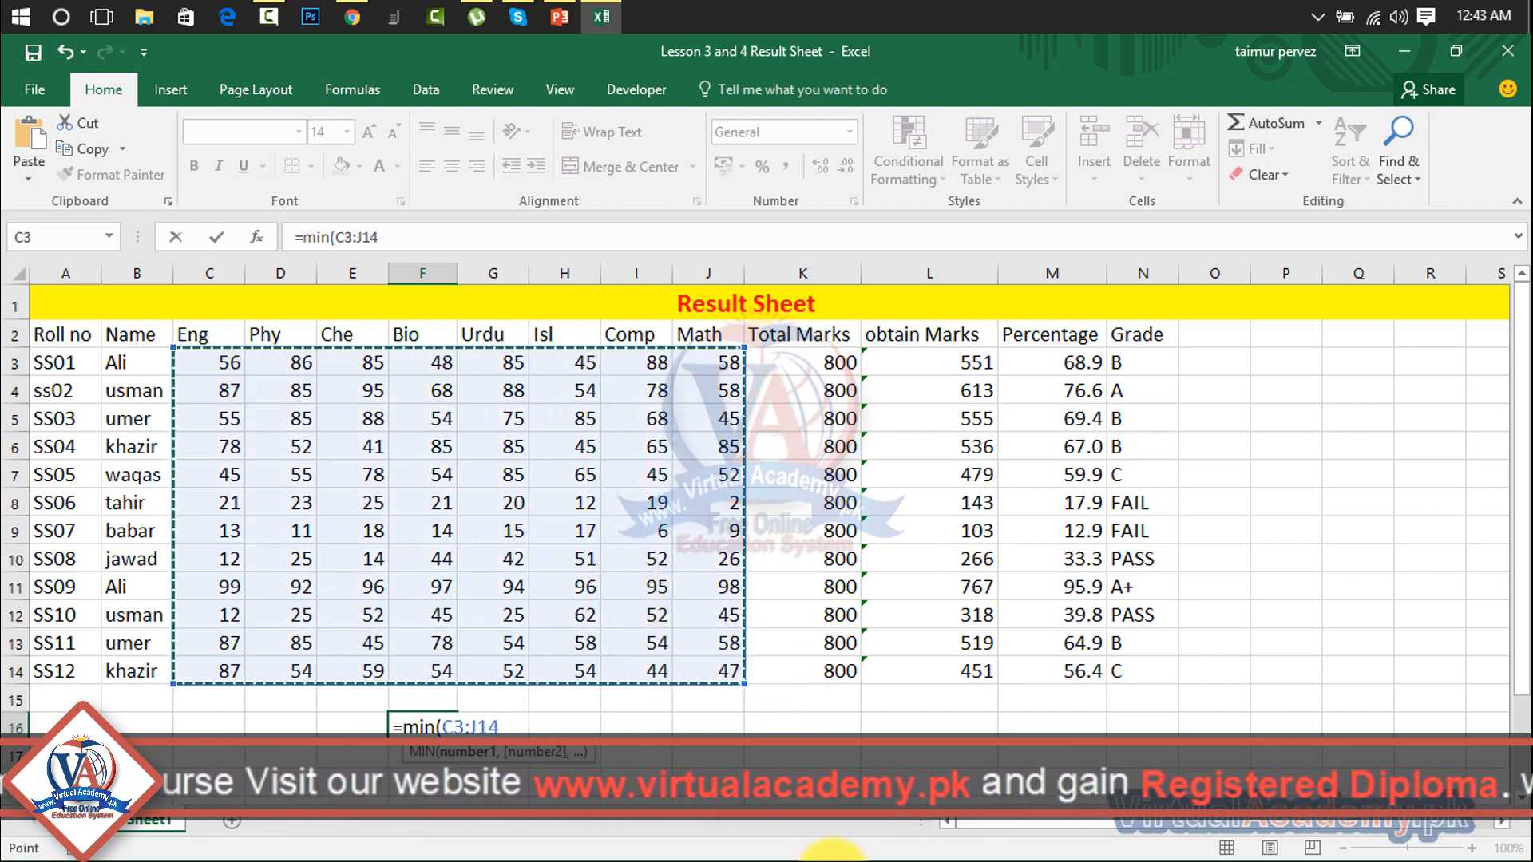
pyautogui.write(')')
pyautogui.press('Return')
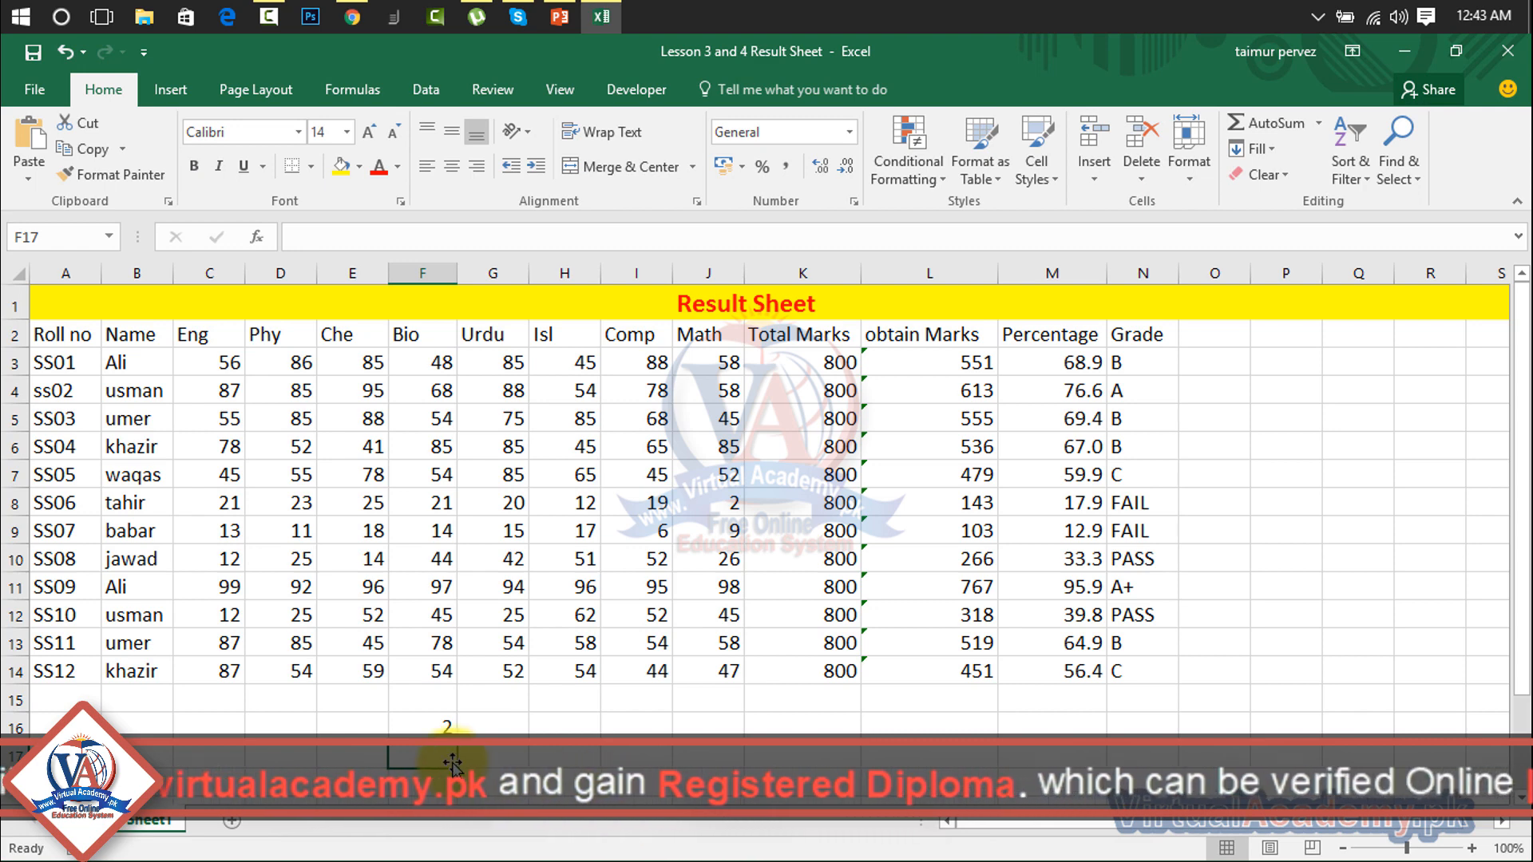
pyautogui.click(710, 504)
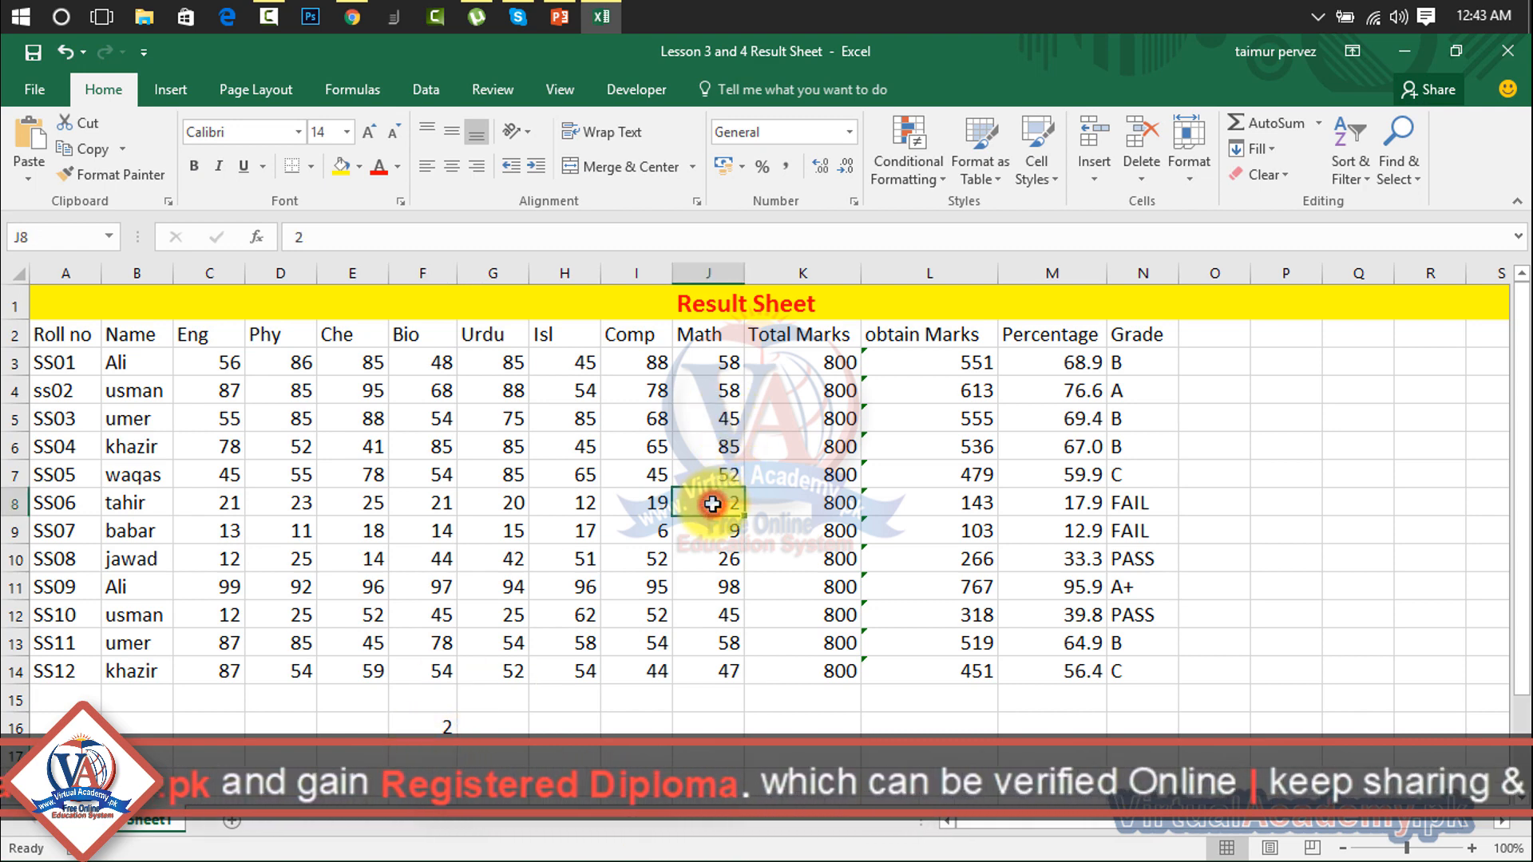
pyautogui.click(423, 727)
pyautogui.press('Delete')
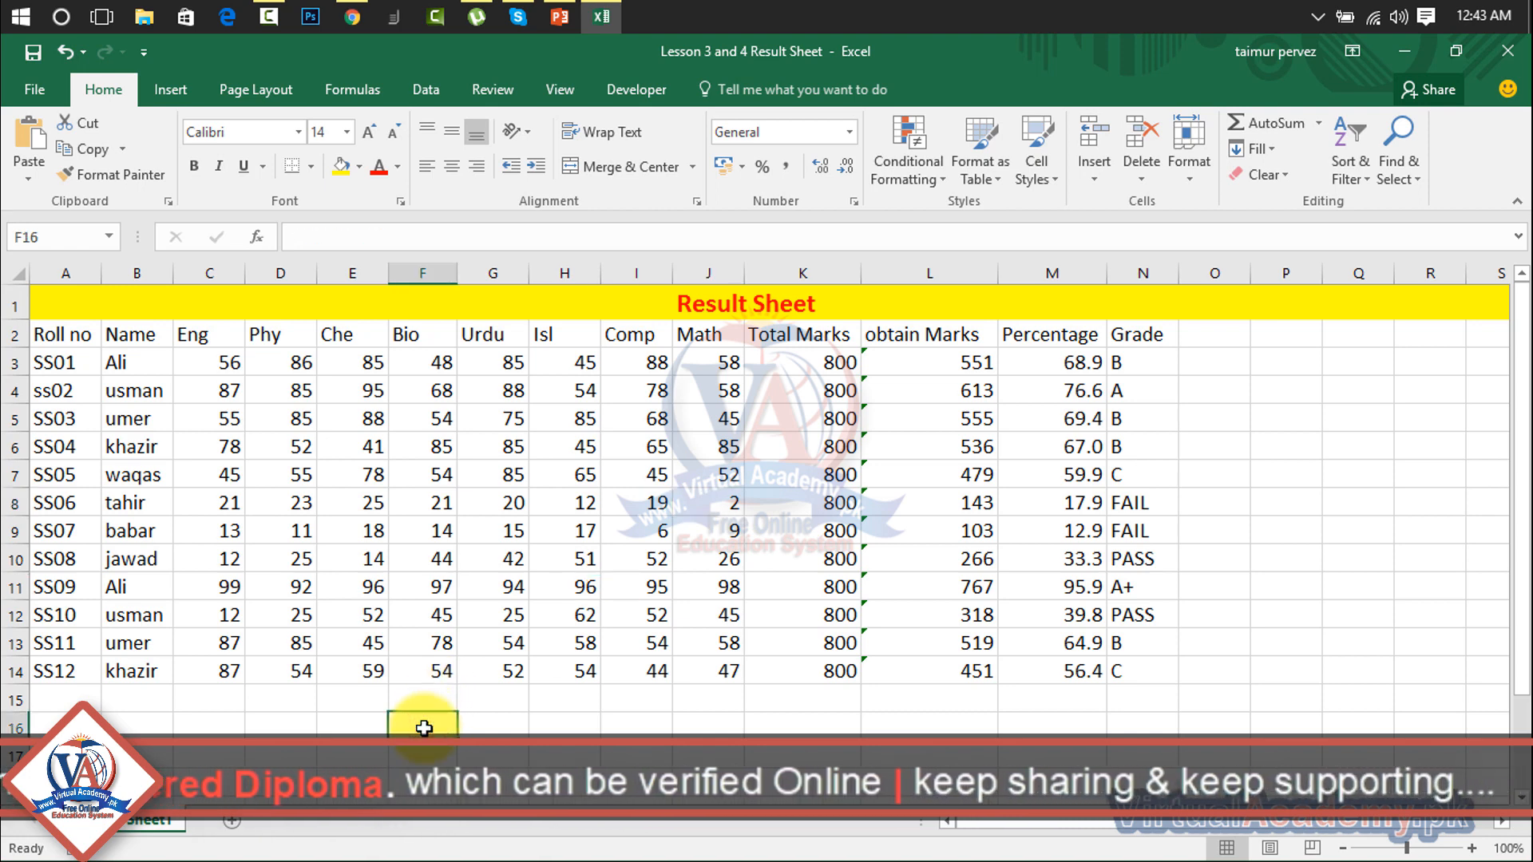